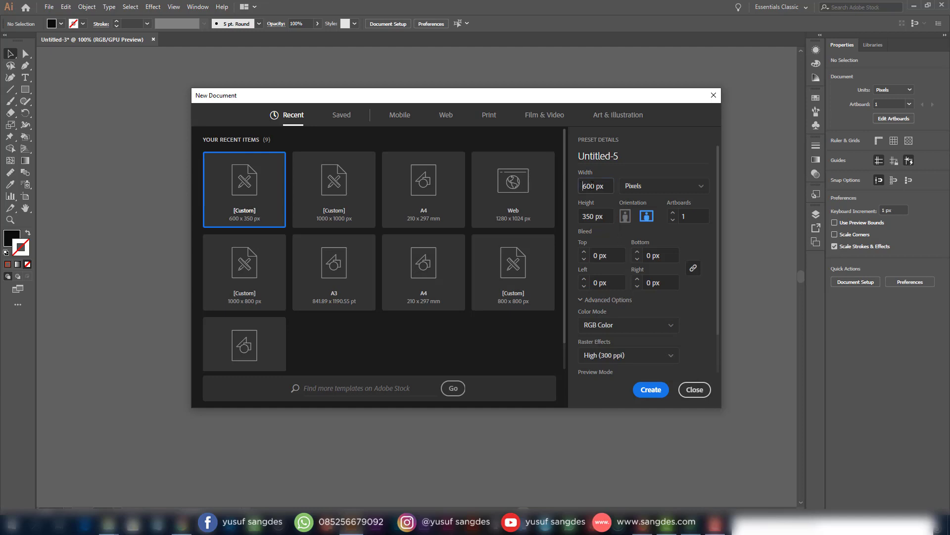
- Create a landscape 600 x 350 px document named "Spiderman Mokc Up Text" in RGB Color with High (300 ppi) raster effects
left_click_drag(583, 186, 584, 216)
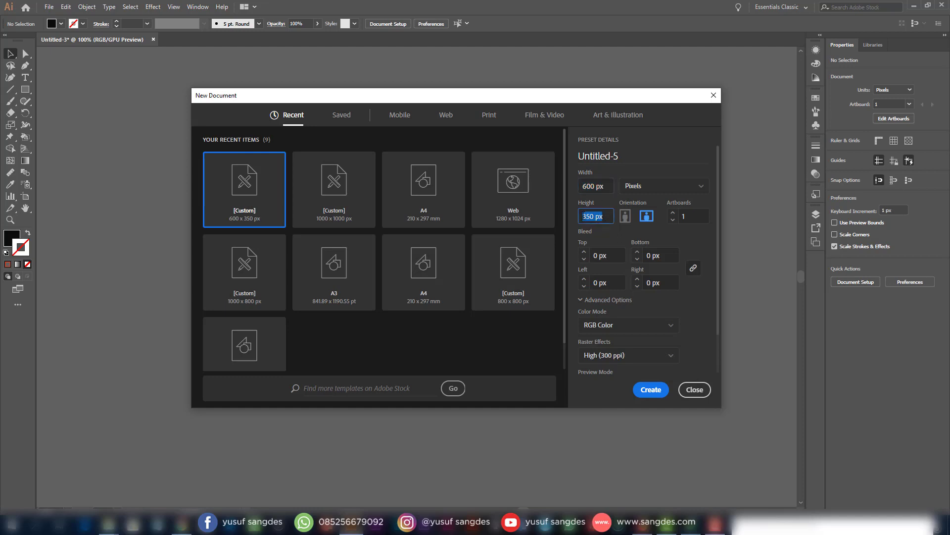
triple_click(612, 159)
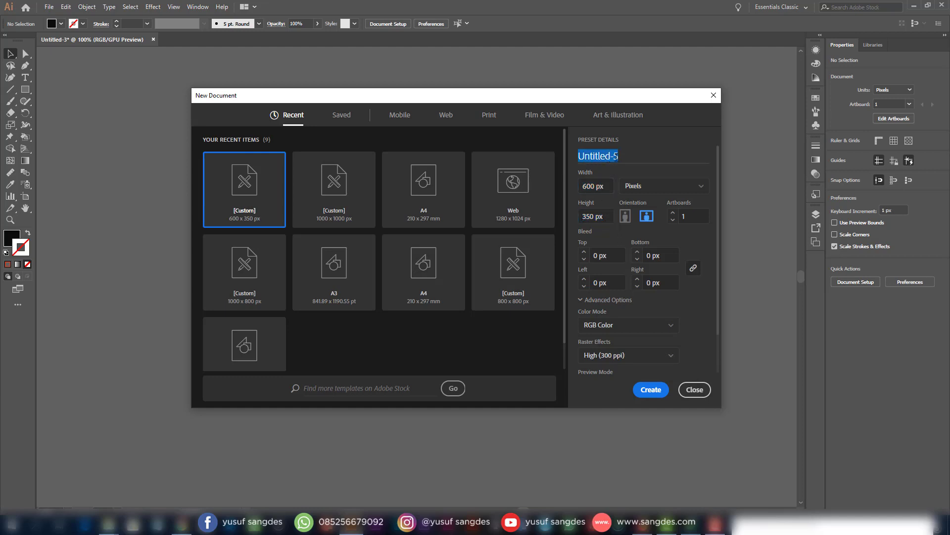
type("Spiderman")
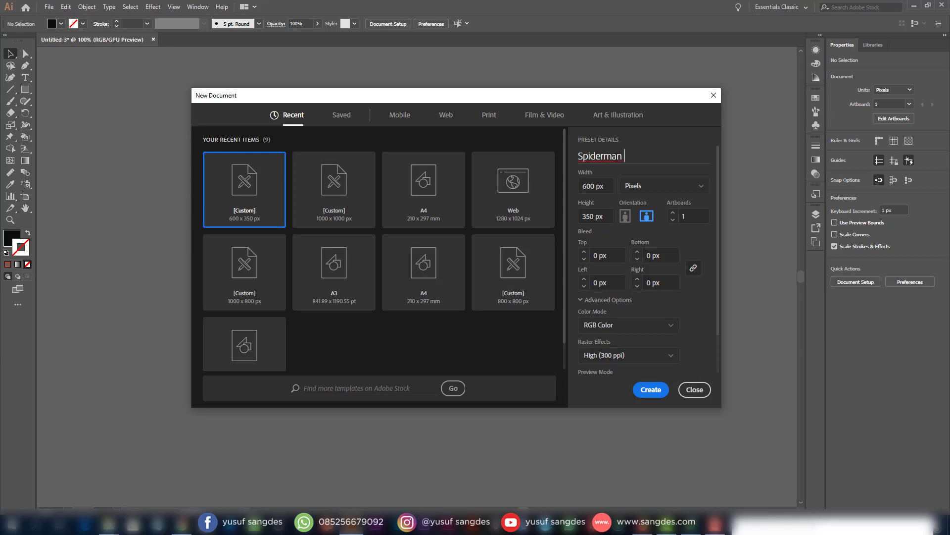
type(" Mokc Up Text")
left_click(706, 304)
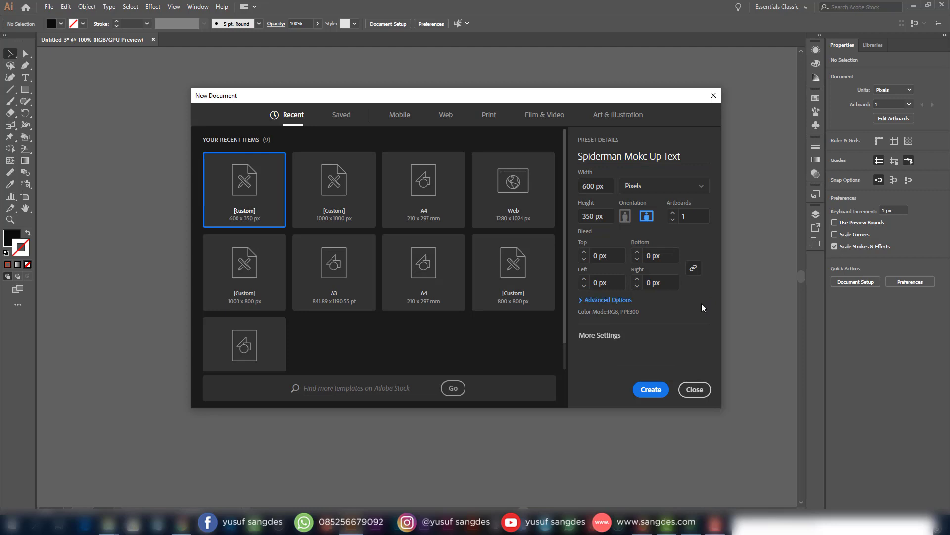
left_click(627, 300)
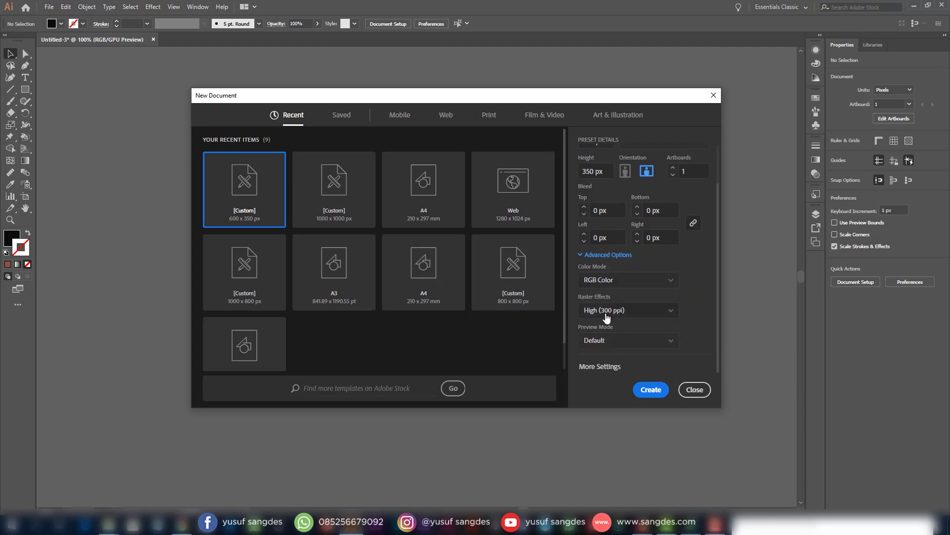
scroll(612, 282, "up", 2)
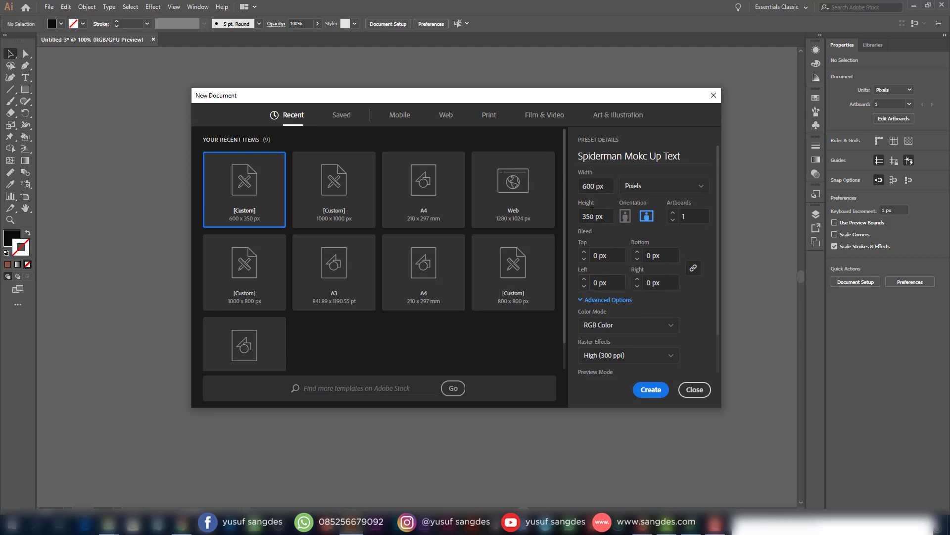
left_click(648, 389)
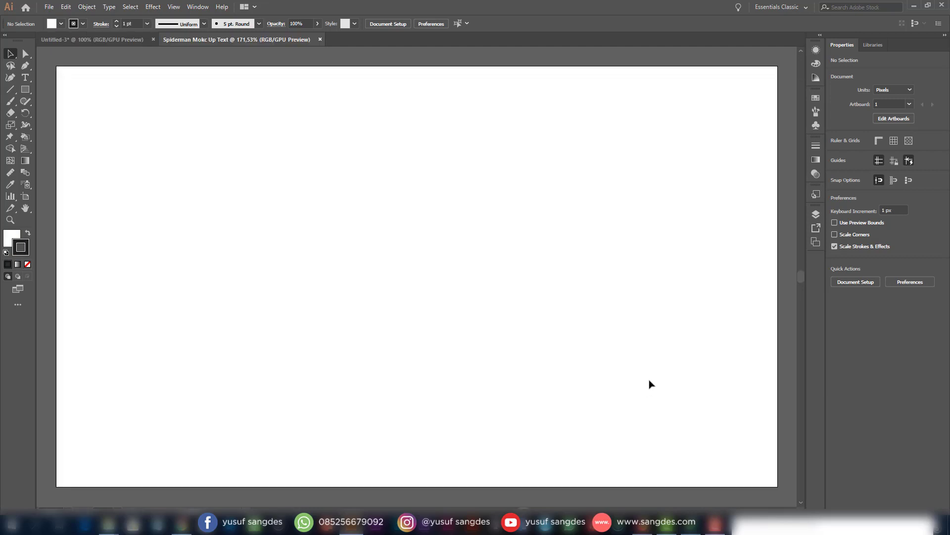
key("ctrl+minus")
key("ctrl+minus")
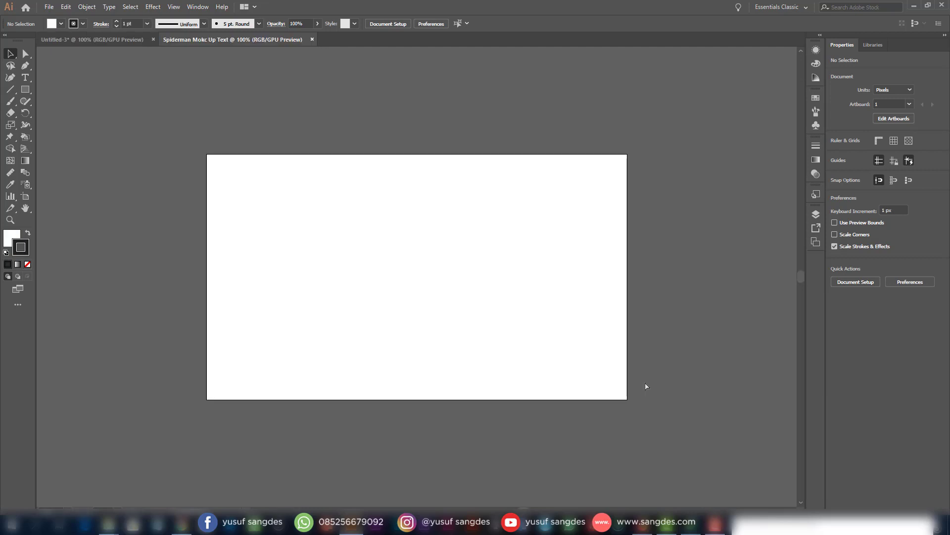
key("ctrl+equal")
key("ctrl+minus")
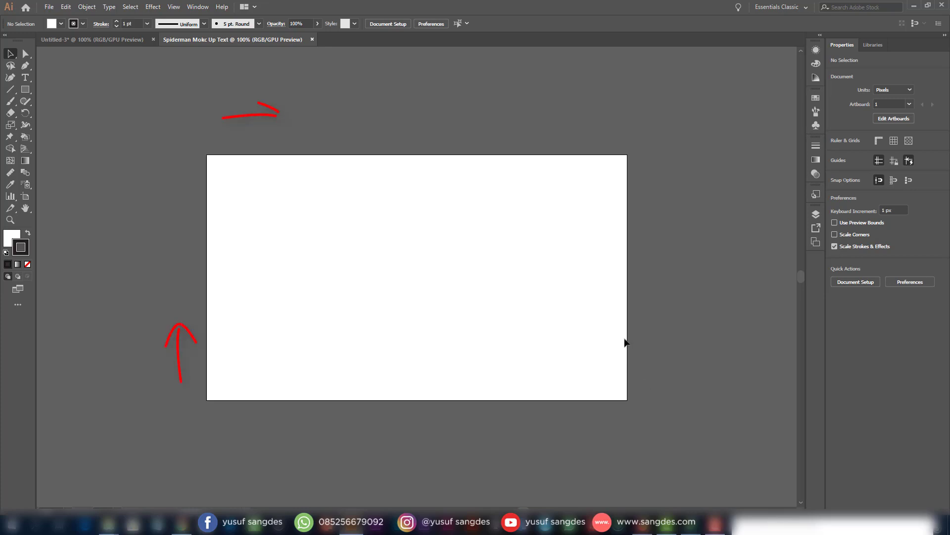
scroll(628, 342, "down", 1)
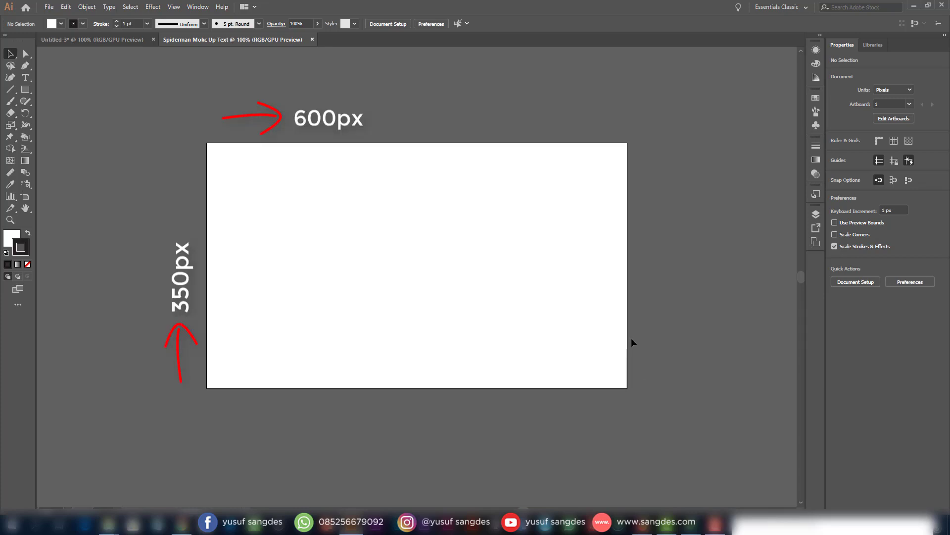
key("ctrl+equal")
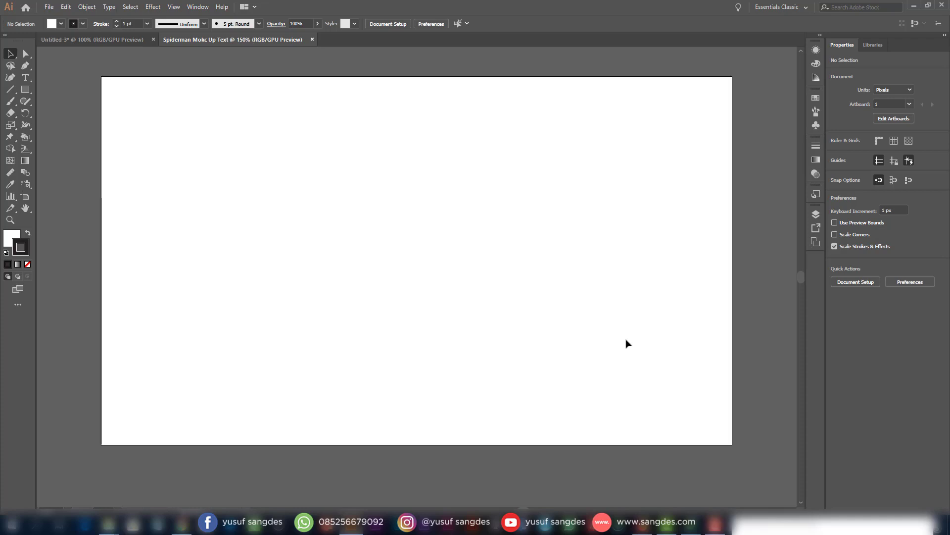
scroll(627, 342, "up", 1)
scroll(626, 343, "down", 1)
- Add a text object reading "SPIDER-MAN" near the middle of the artboard
left_click(25, 77)
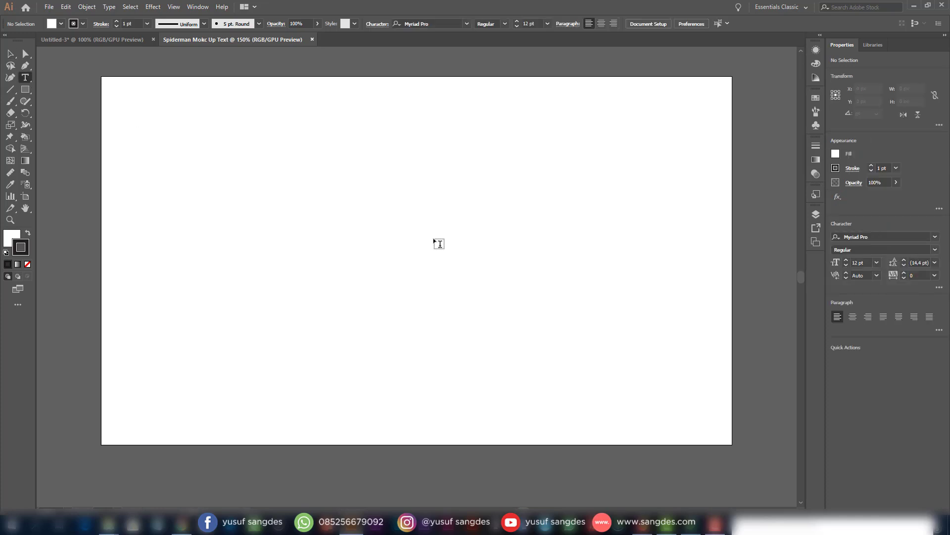
left_click(379, 229)
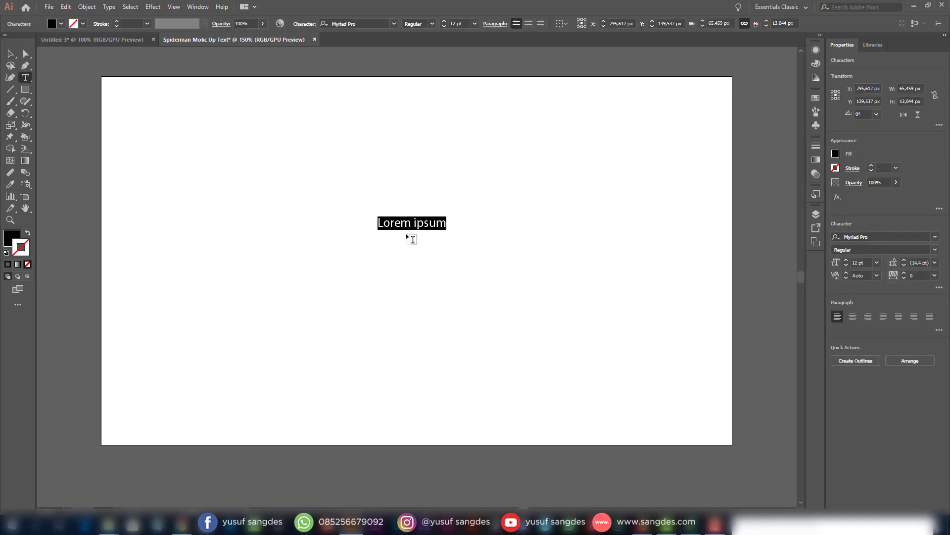
type("SPIDER")
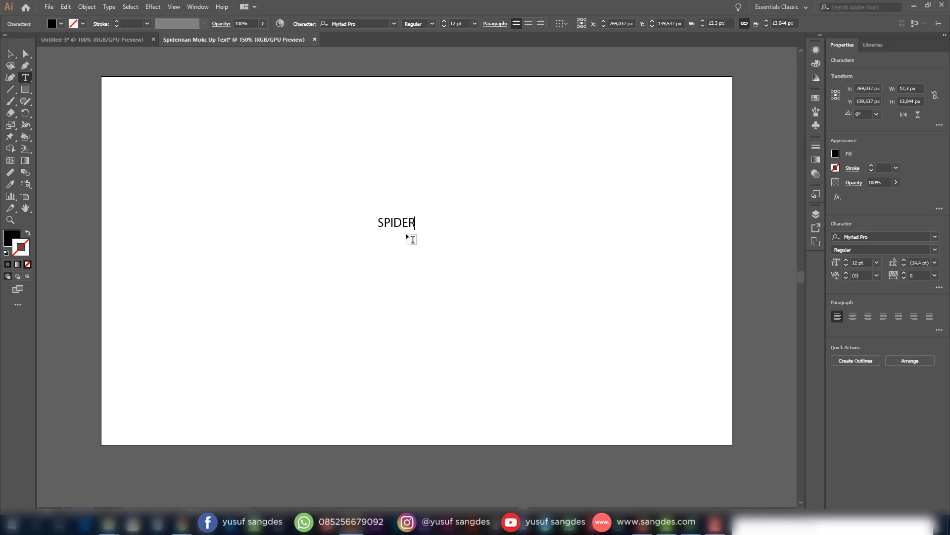
type("-MAN")
left_click(14, 57)
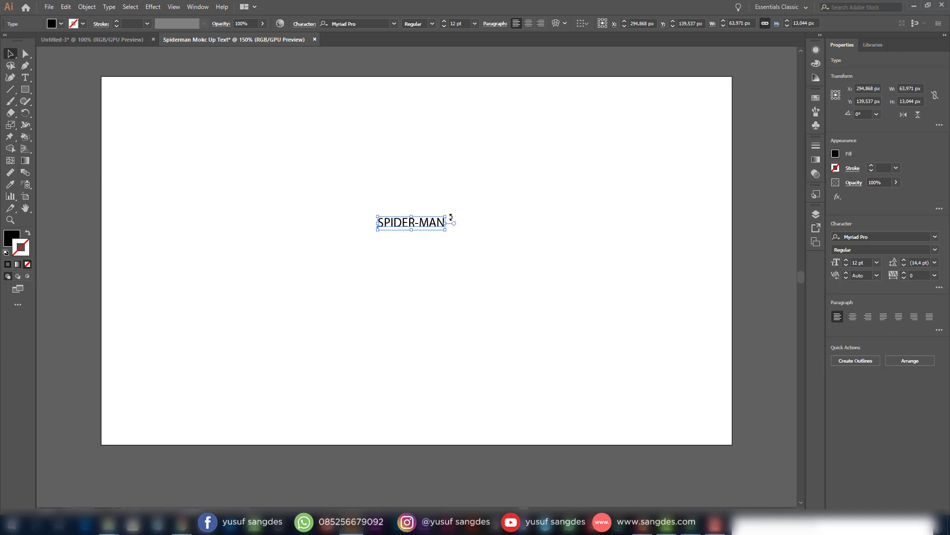
- Enlarge the SPIDER-MAN text to a font size of 56 pt and move it to about the artboard's centre
left_click_drag(449, 218, 529, 256)
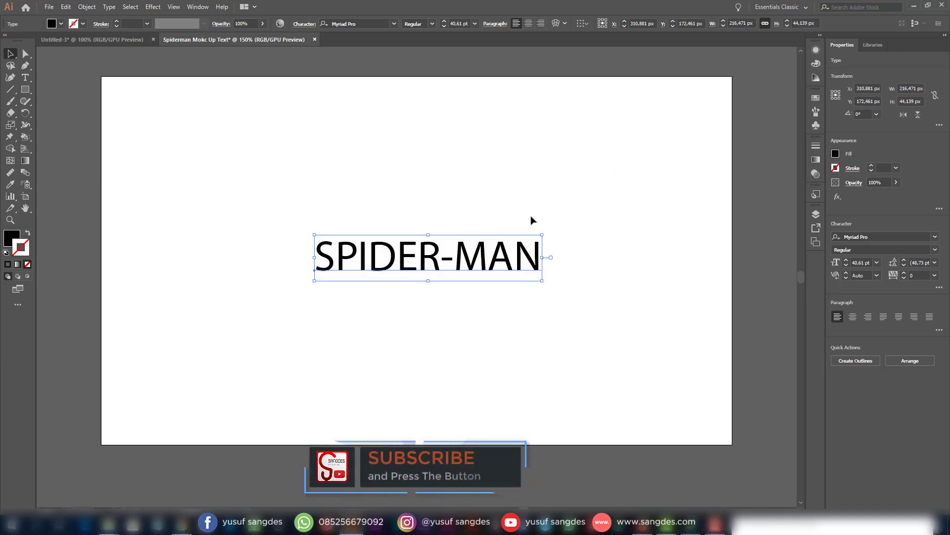
left_click(466, 23)
type("56")
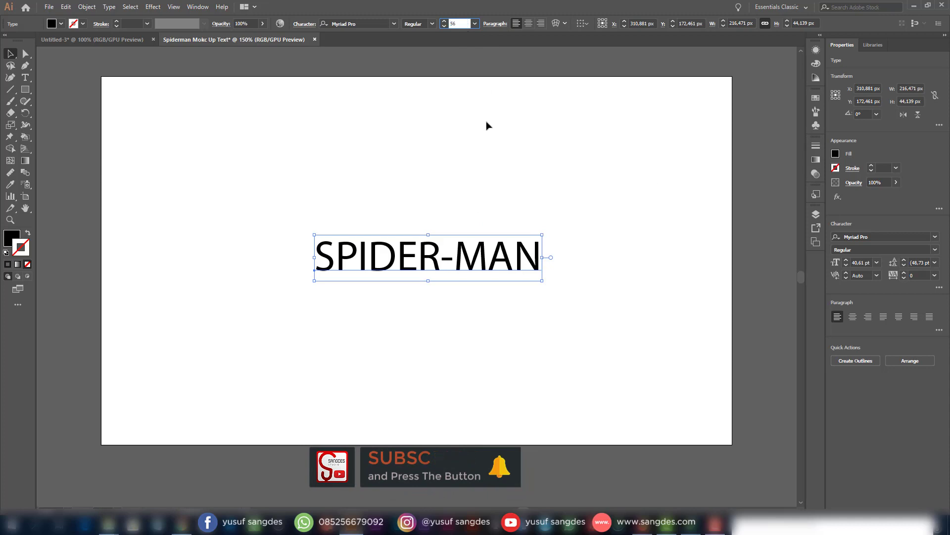
key("Return")
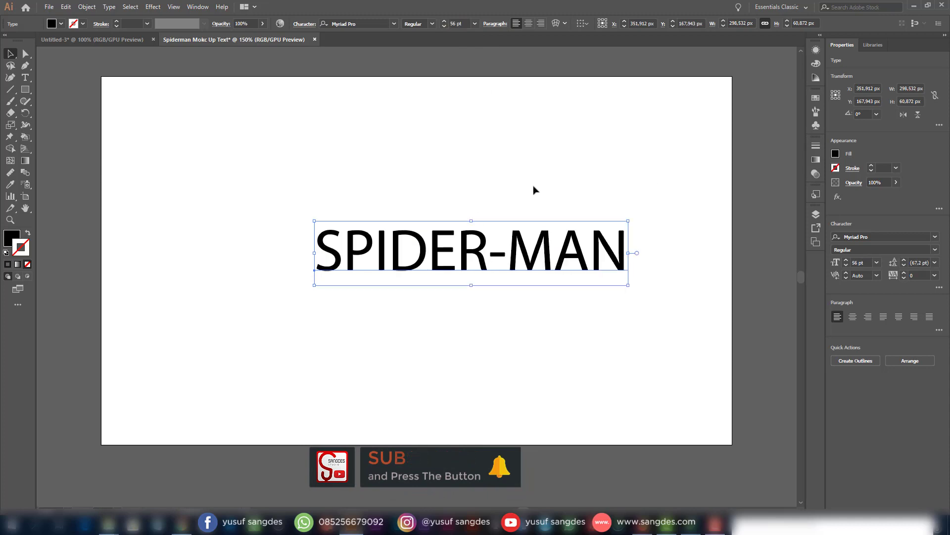
left_click(538, 201)
left_click_drag(517, 242, 488, 243)
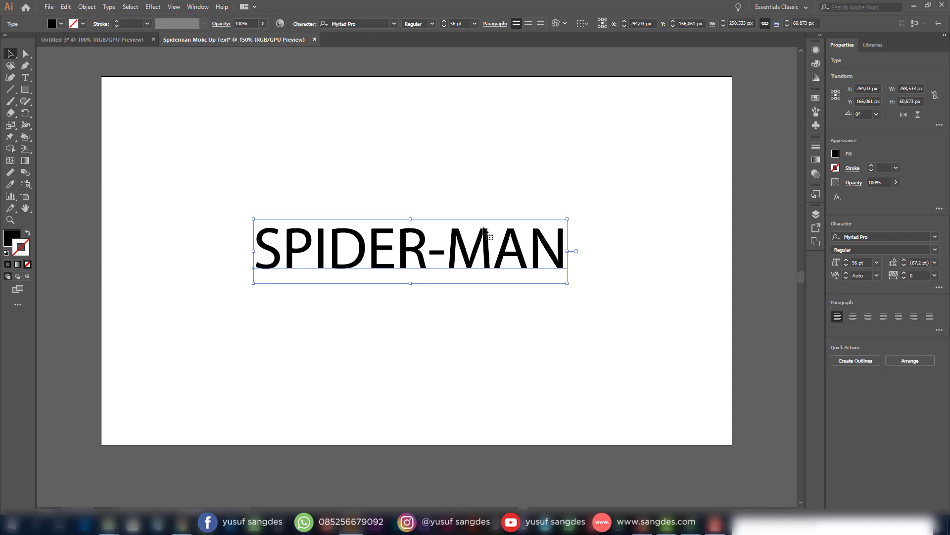
- Set the text's font to GoodTimesRg-Regular and reposition the widened text around the artboard's centre
left_click(362, 26)
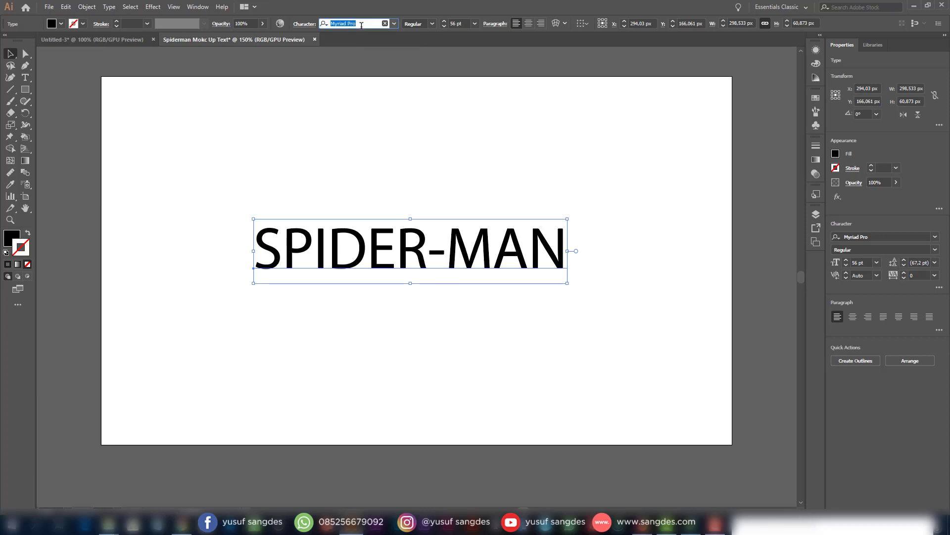
type("goo")
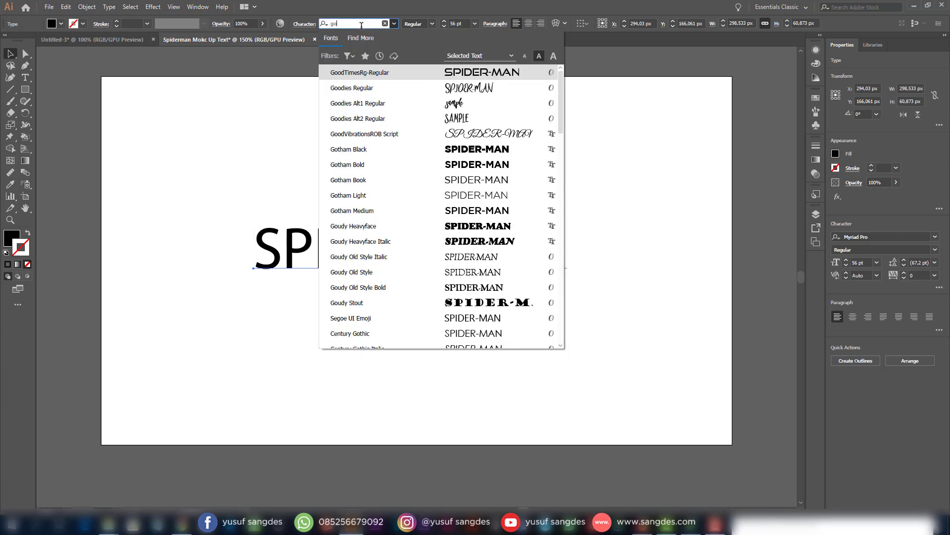
left_click(372, 74)
left_click_drag(589, 248, 545, 254)
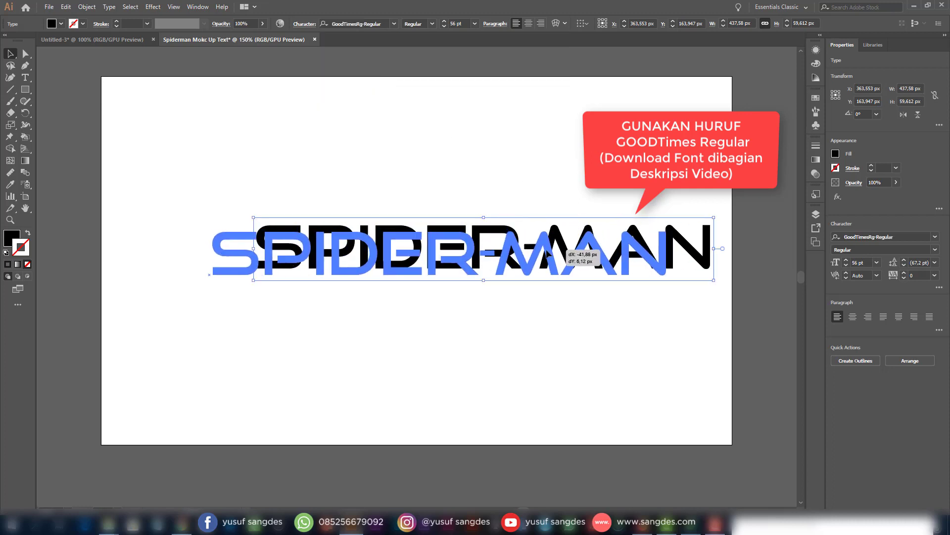
left_click(465, 170)
left_click_drag(479, 241, 458, 238)
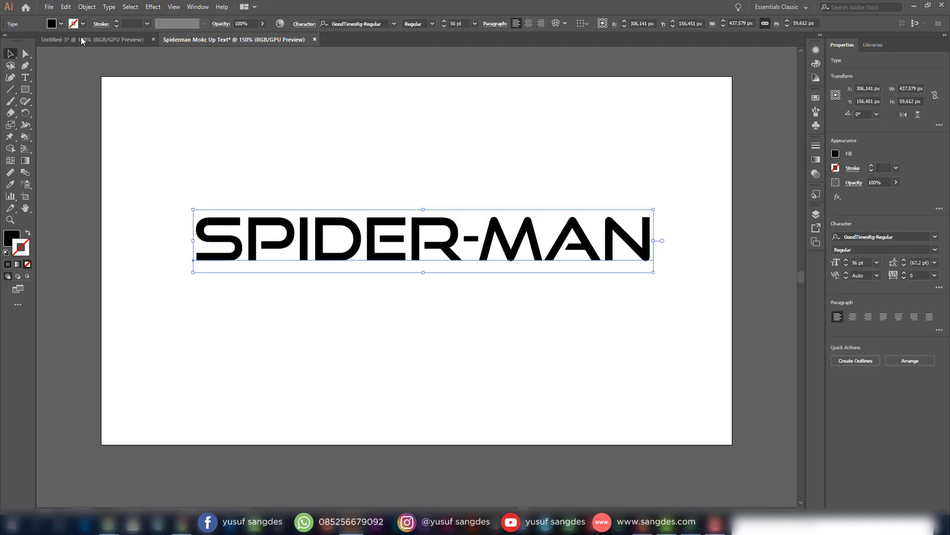
- Set the SPIDER-MAN text's fill to None and move the text slightly lower on the artboard
left_click(61, 24)
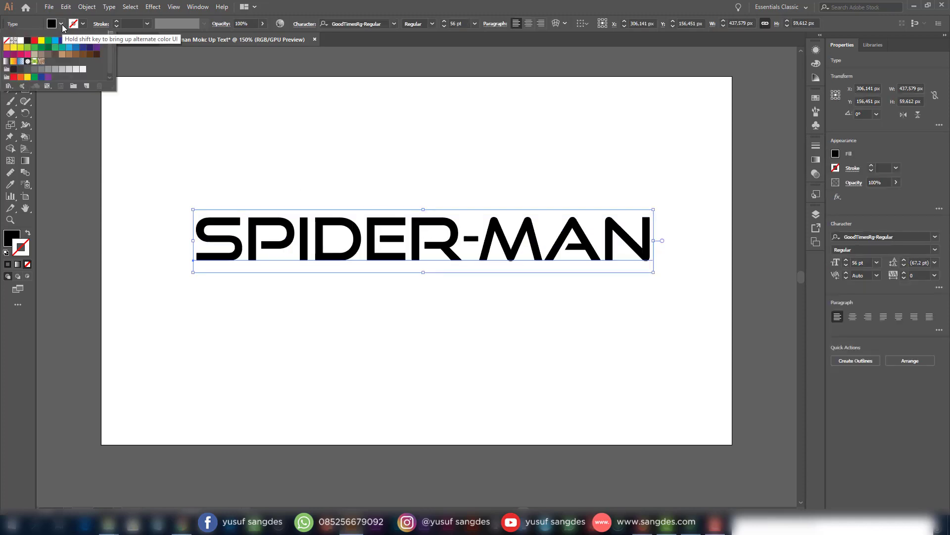
left_click(10, 43)
mouse_move(447, 254)
left_mouse_down()
mouse_move(454, 263)
mouse_move(459, 254)
left_mouse_up()
- Show the text's appearance attributes and load the swatch library file "Spiderman Far From Home Mock Up Text Ai Swatch"
left_click(197, 7)
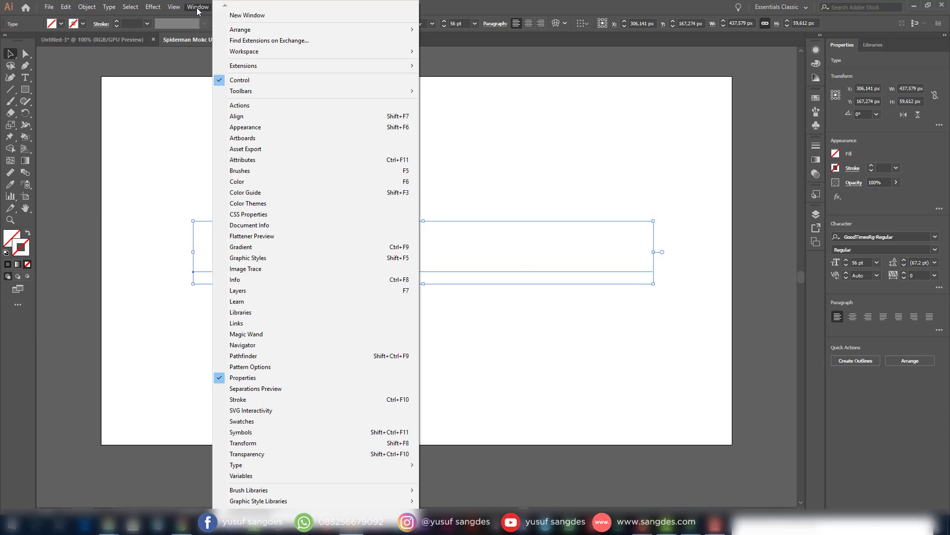
left_click(241, 128)
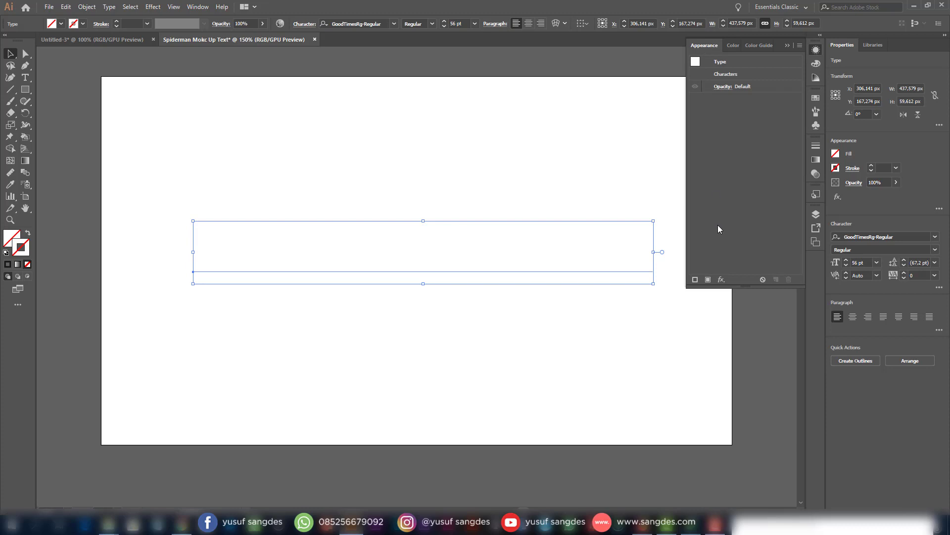
left_click(814, 101)
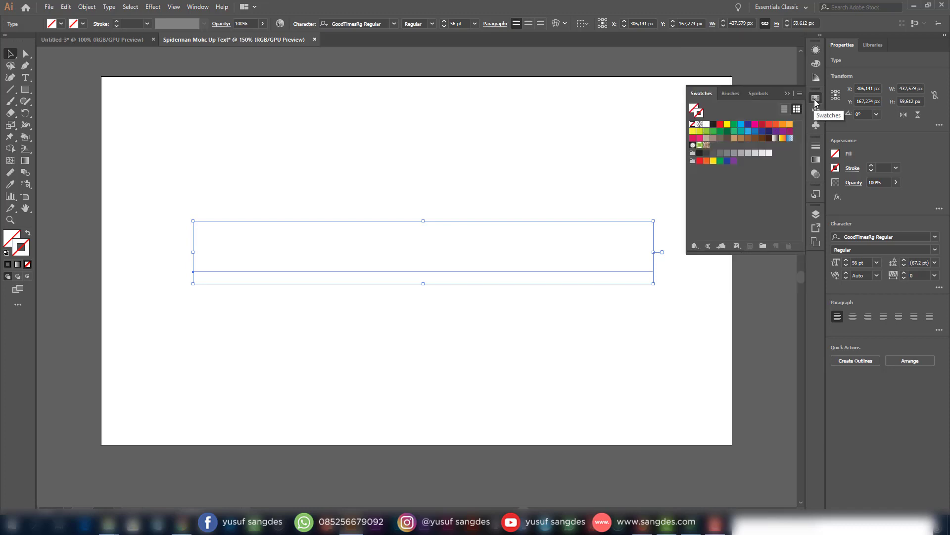
left_click(800, 95)
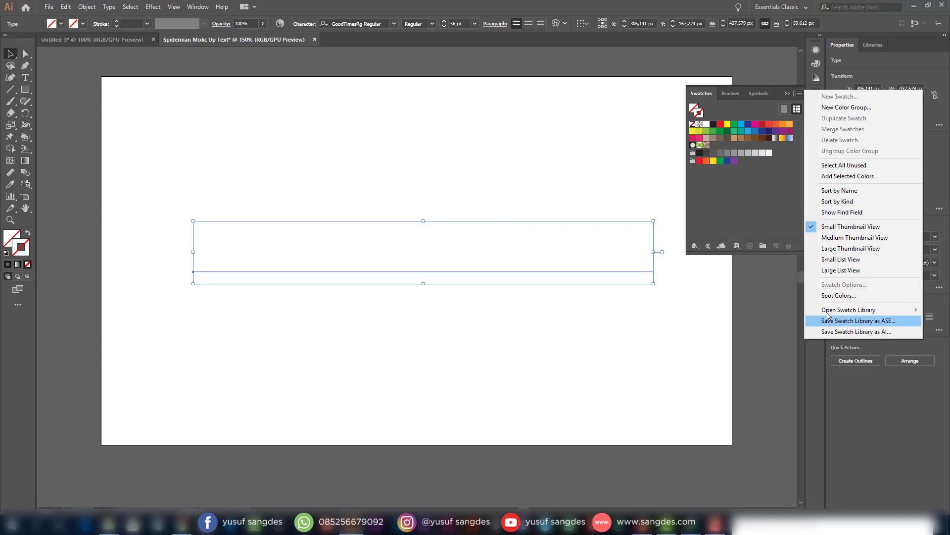
mouse_move(830, 310)
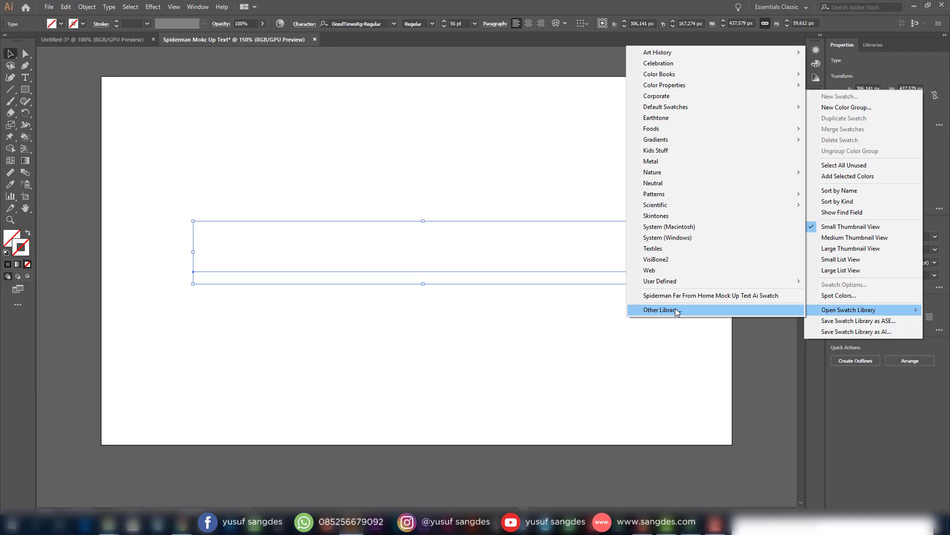
left_click(675, 308)
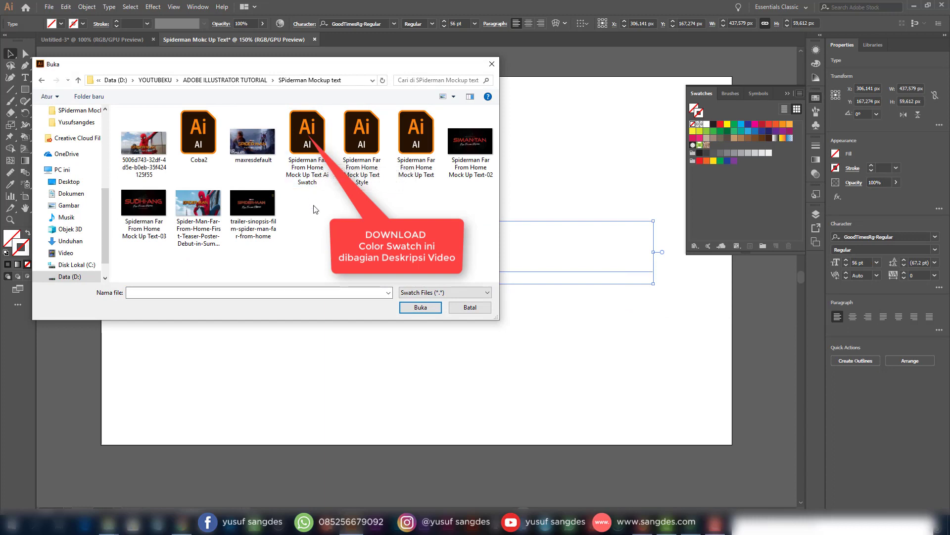
left_click(311, 149)
left_click(416, 305)
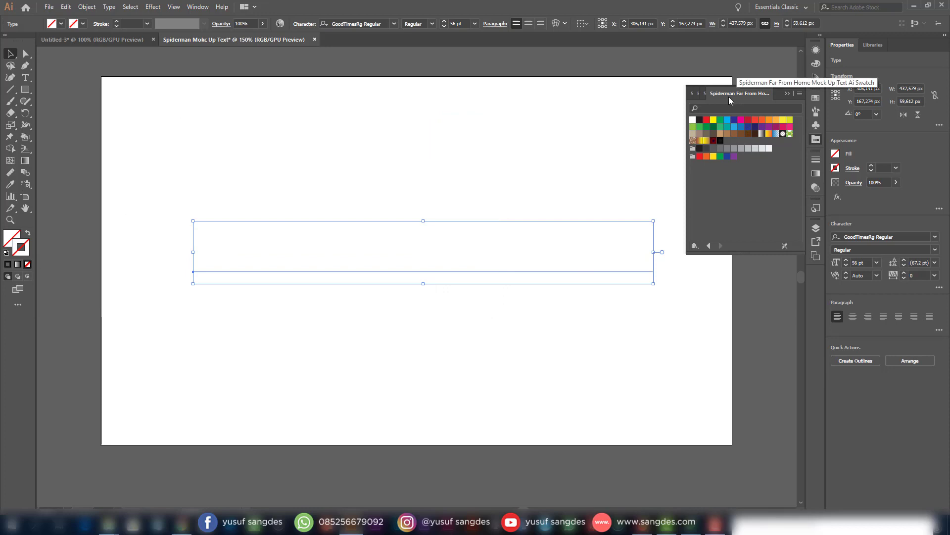
- Add a 1 pt stroke to the SPIDER-MAN text and colour it with the red-to-yellow gradient swatch from the loaded Spiderman library
left_click(816, 51)
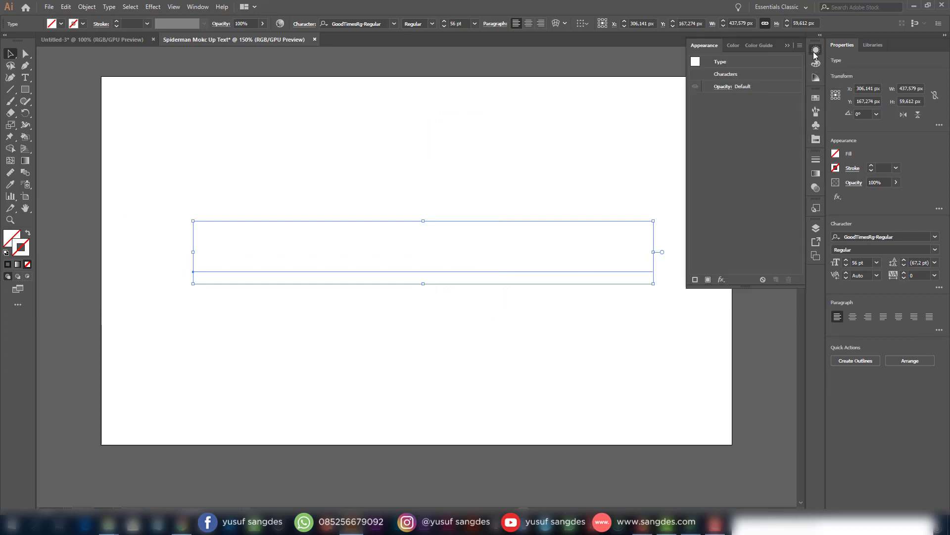
left_click(695, 280)
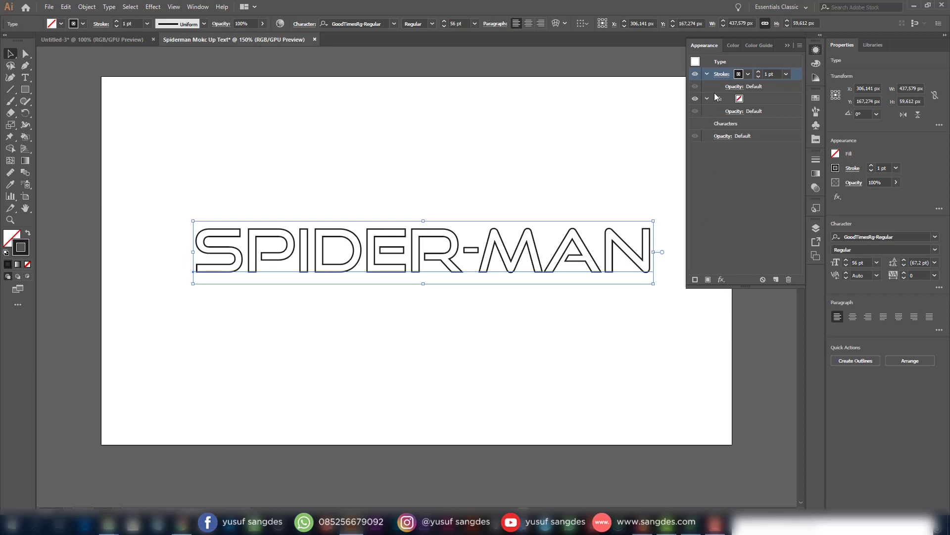
left_click(739, 74)
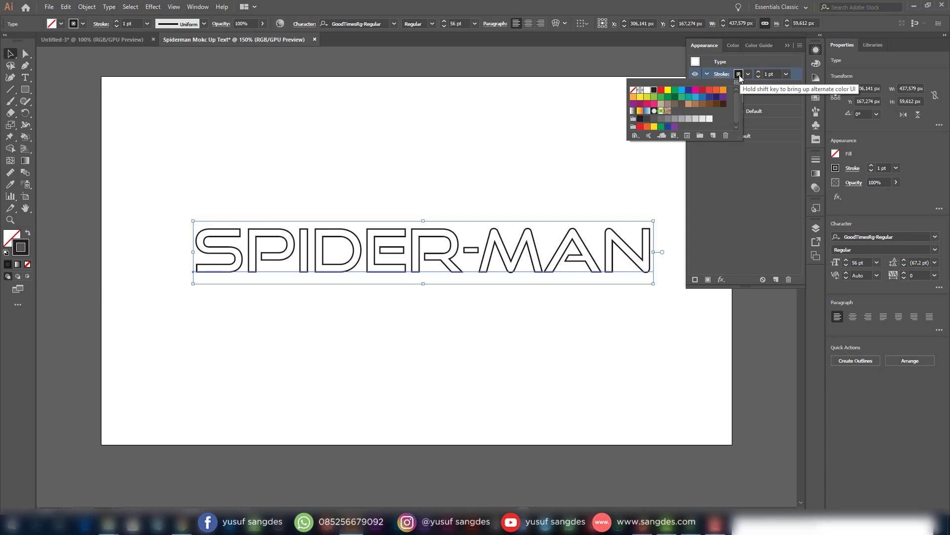
left_click(816, 140)
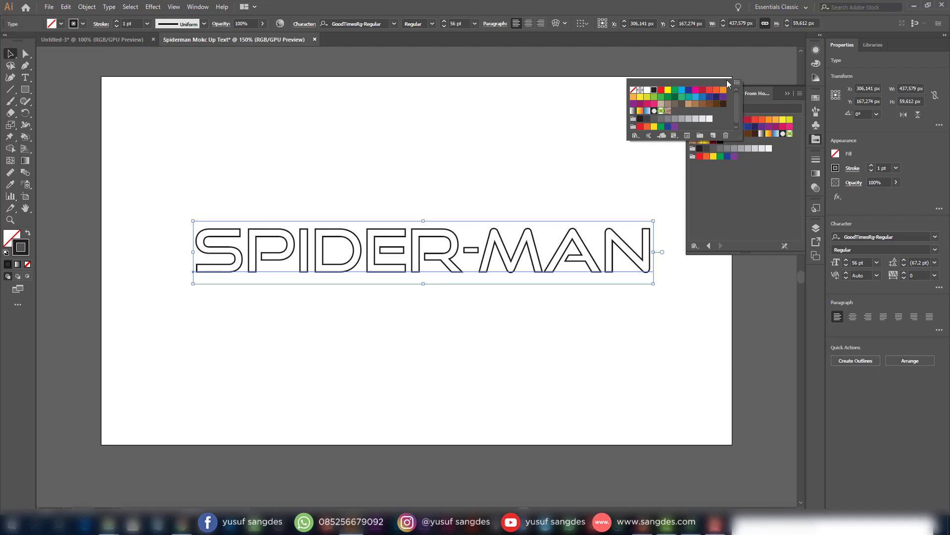
left_click(816, 51)
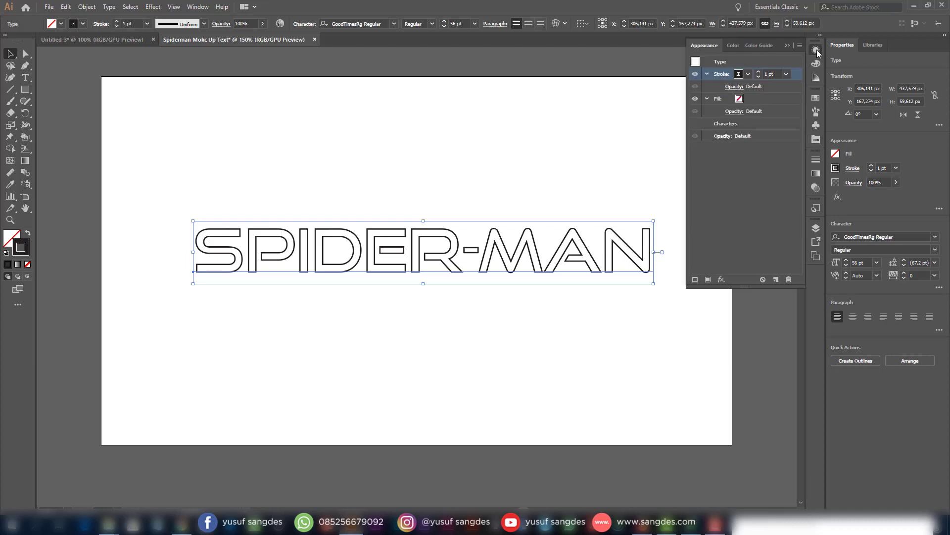
left_click(738, 74)
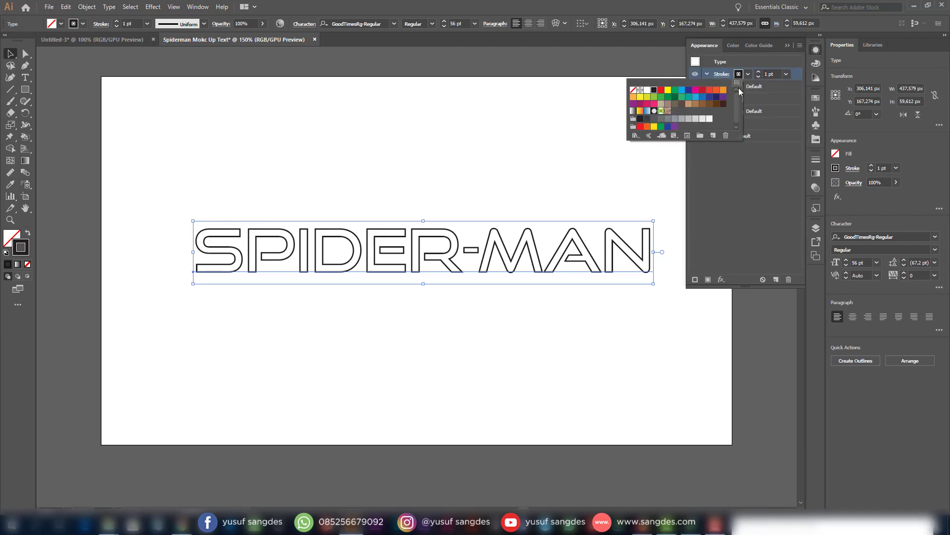
left_click(817, 178)
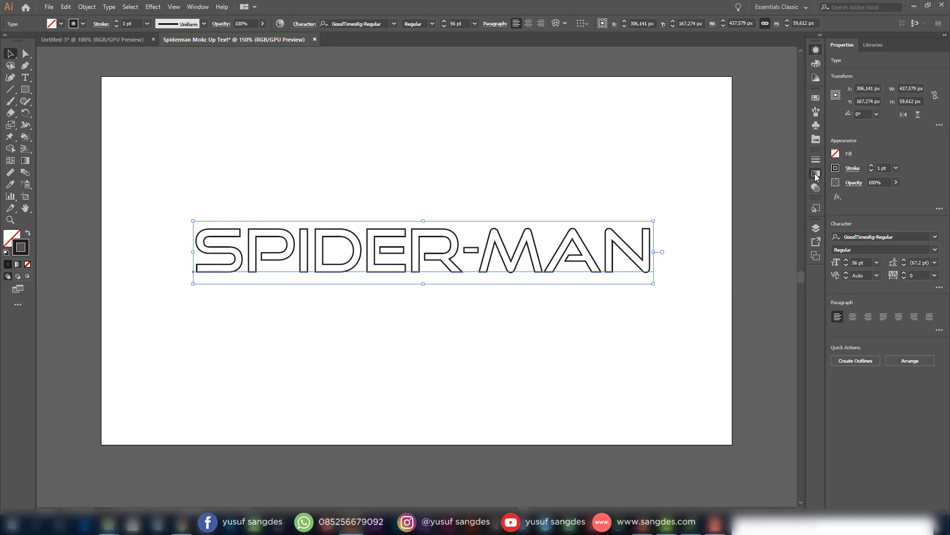
left_click(817, 99)
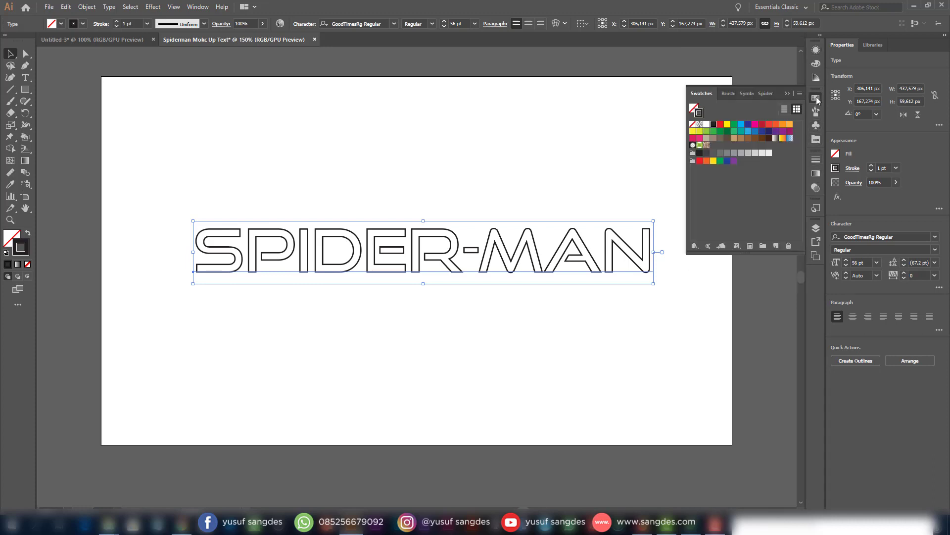
left_click(766, 93)
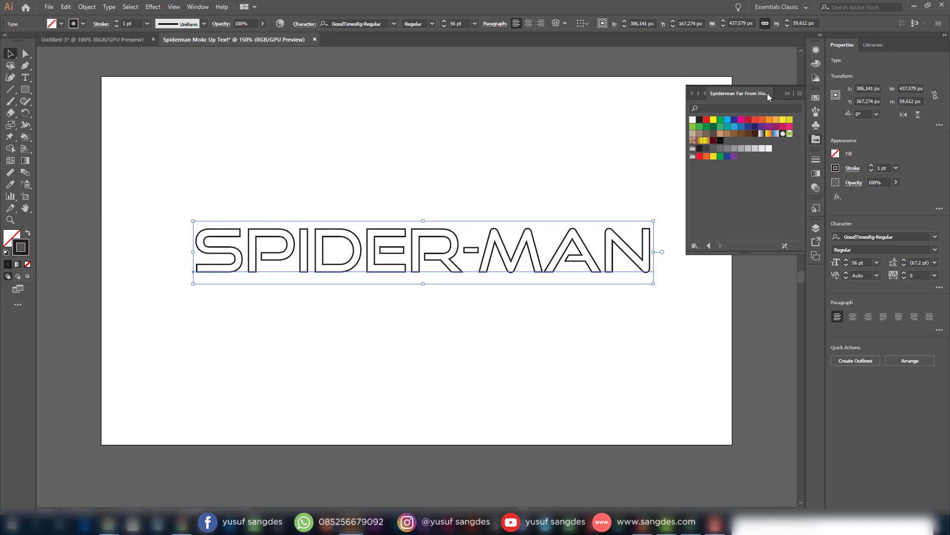
left_click(699, 142)
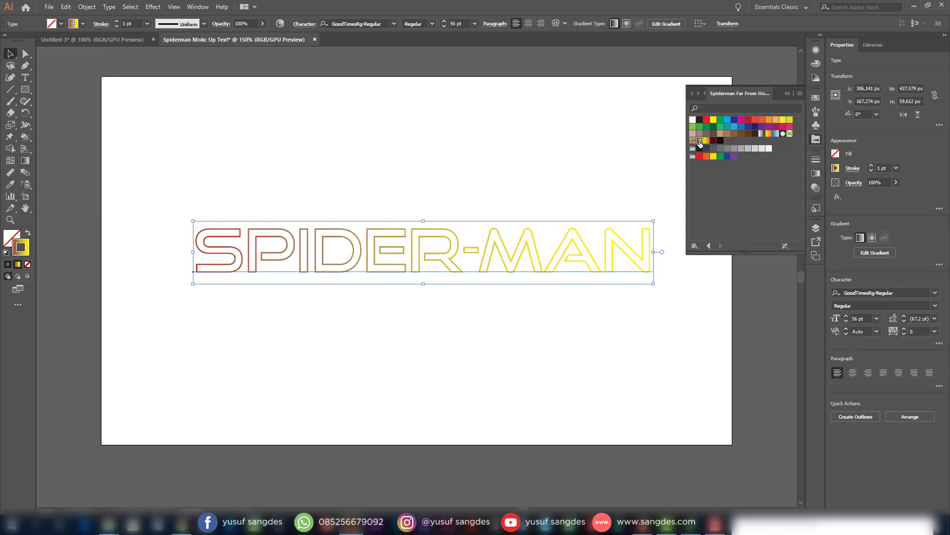
- Set the angle of the text's stroke gradient to 90°
left_click(815, 50)
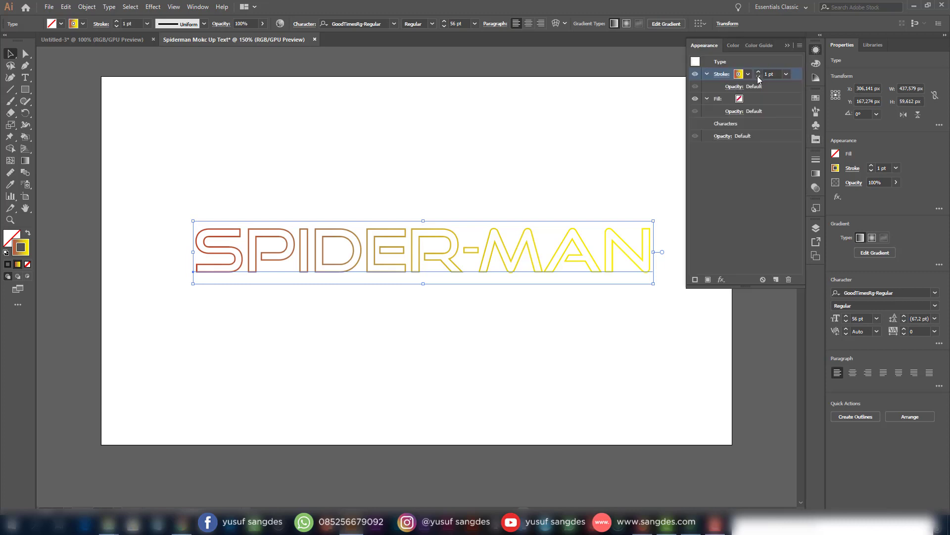
left_click(815, 173)
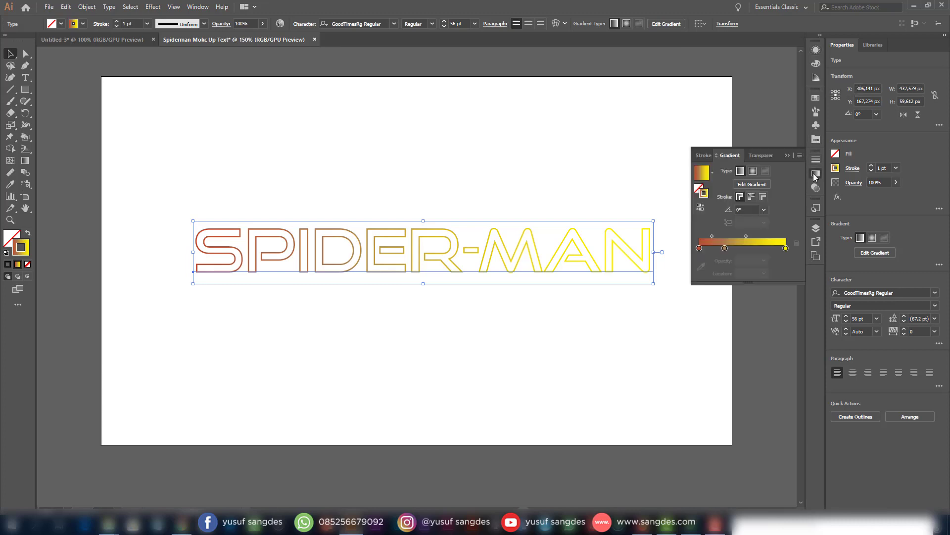
left_click(739, 209)
key("Return")
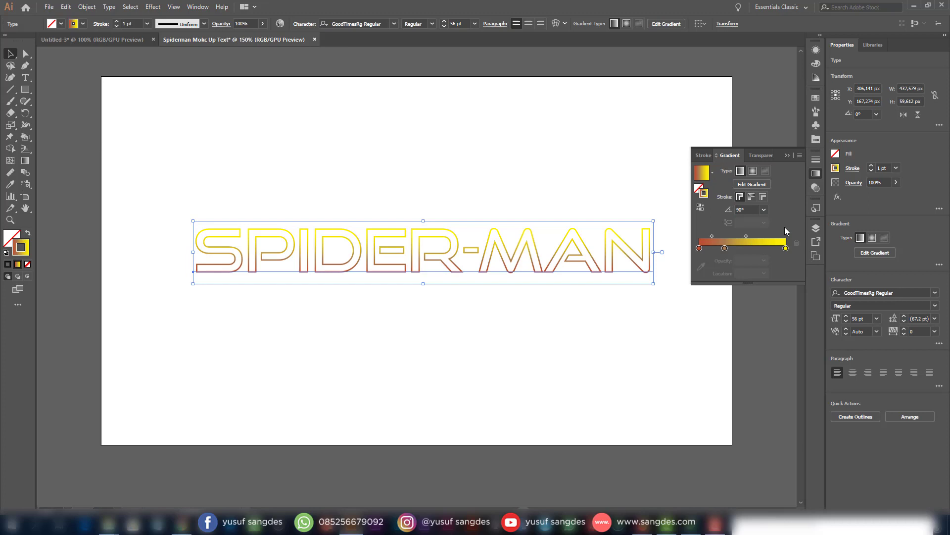
- Apply the bright red swatch from the loaded Spiderman library to the text's fill
left_click(817, 50)
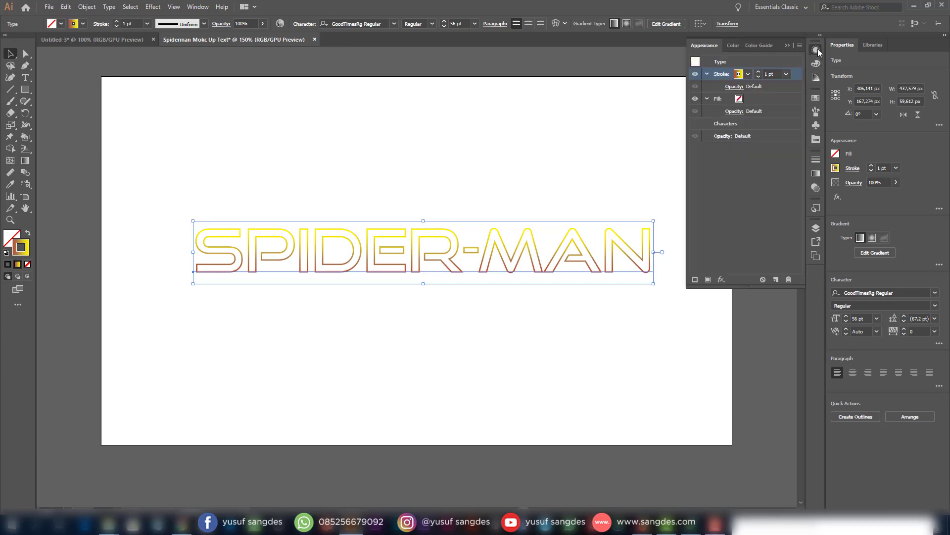
left_click(739, 99)
left_click(740, 99)
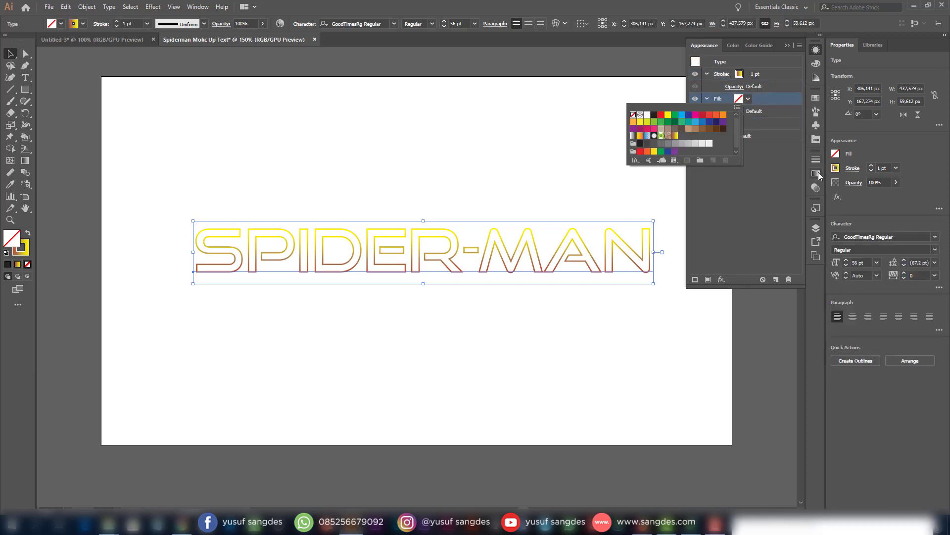
left_click(817, 99)
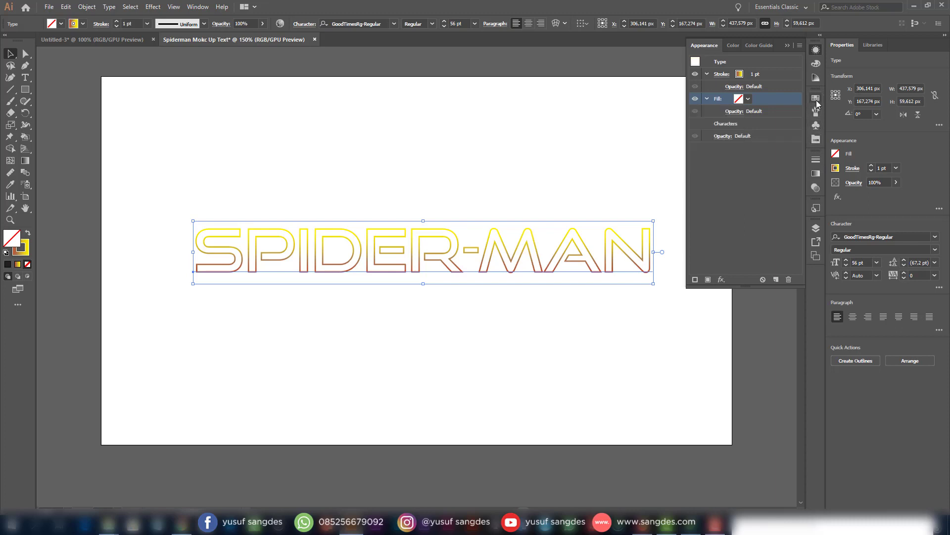
left_click(817, 99)
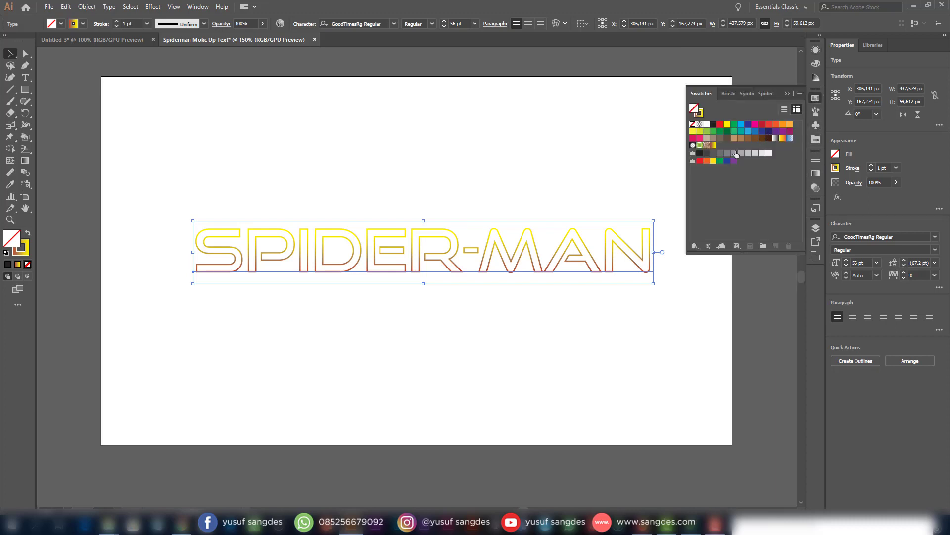
left_click(767, 94)
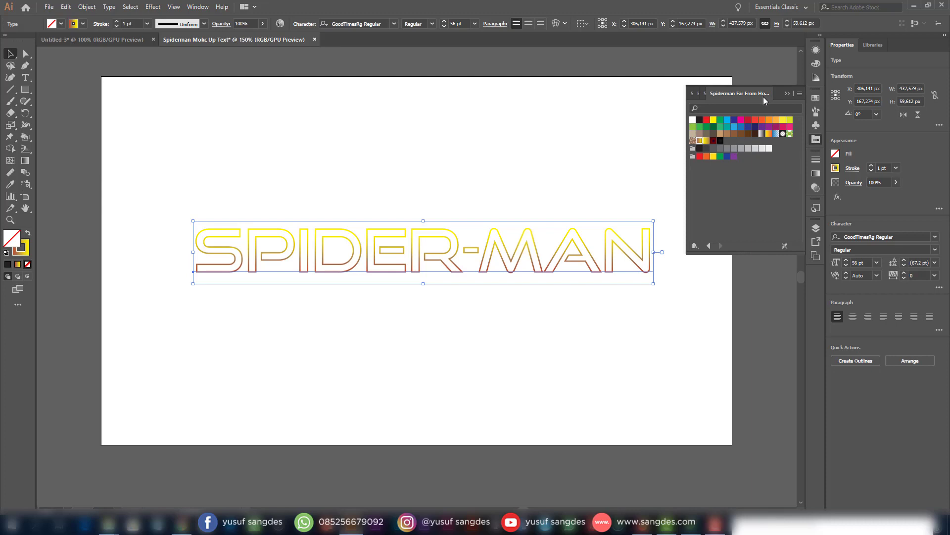
left_click(699, 157)
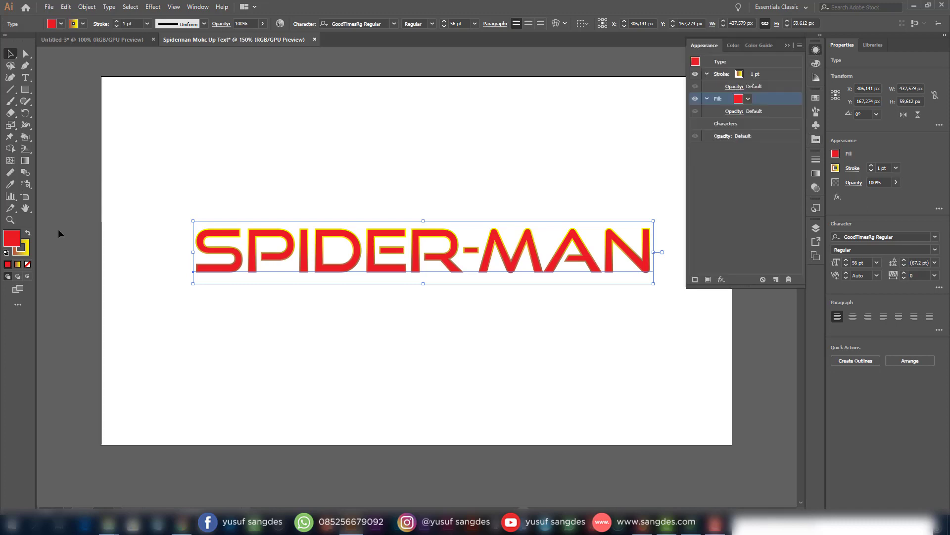
- Change the text's fill to a slightly darker red in the Color Picker
double_click(12, 238)
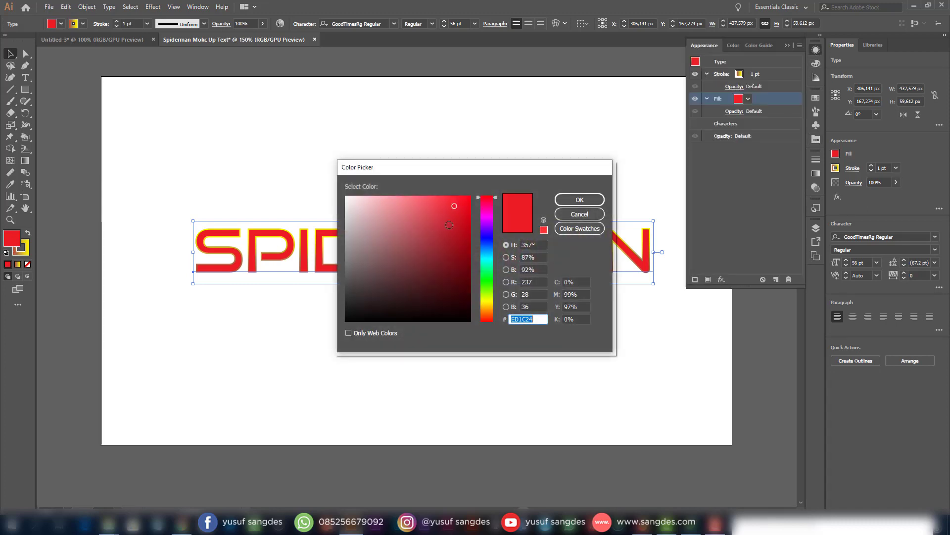
left_click(453, 223)
left_click(579, 203)
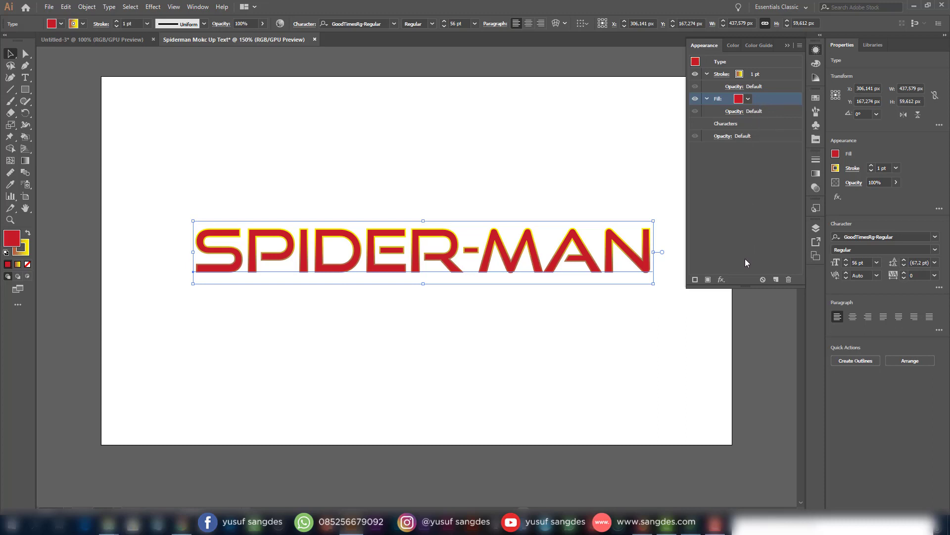
- Add a black Inner Glow to the red fill with Multiply mode, 100% opacity, 2,5 px blur and the Edge option
left_click(720, 281)
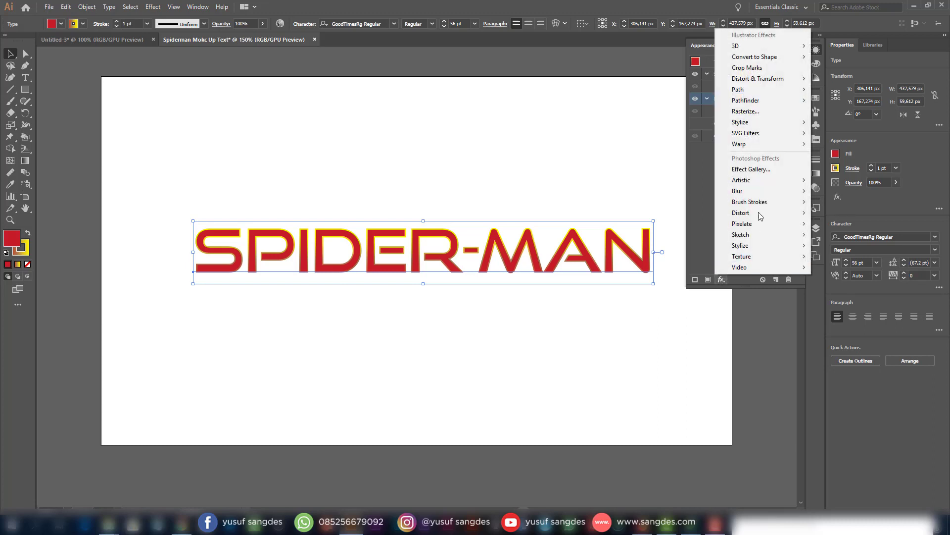
mouse_move(791, 122)
left_click(842, 144)
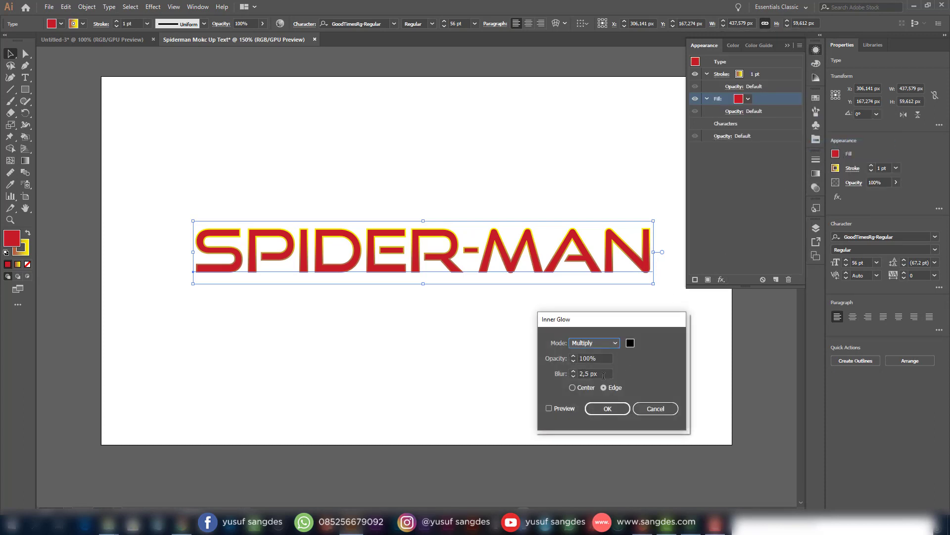
left_click(548, 409)
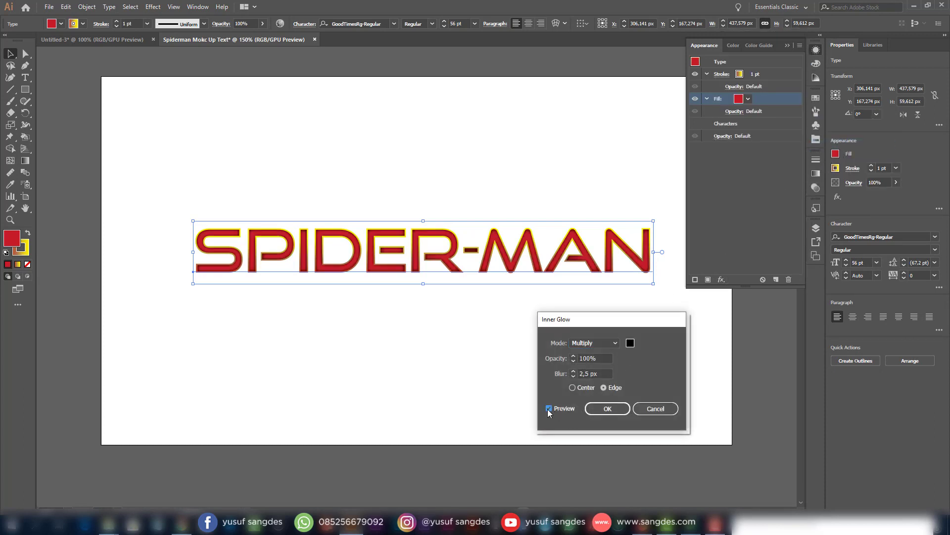
double_click(570, 371)
left_click(616, 343)
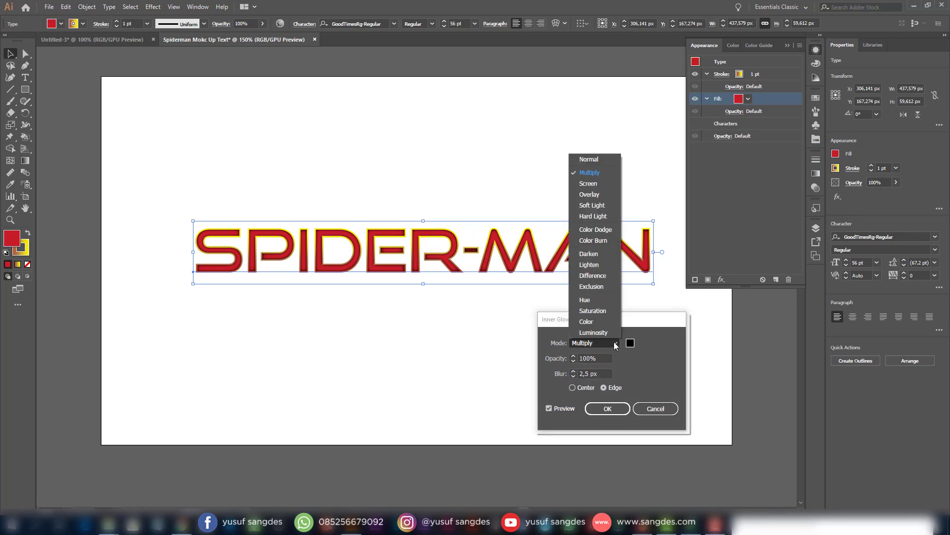
left_click(615, 343)
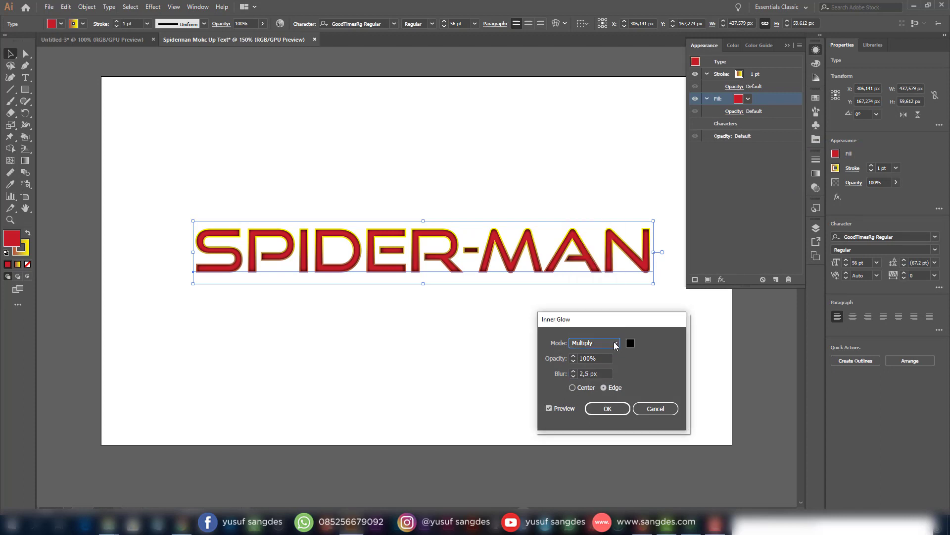
left_click(608, 409)
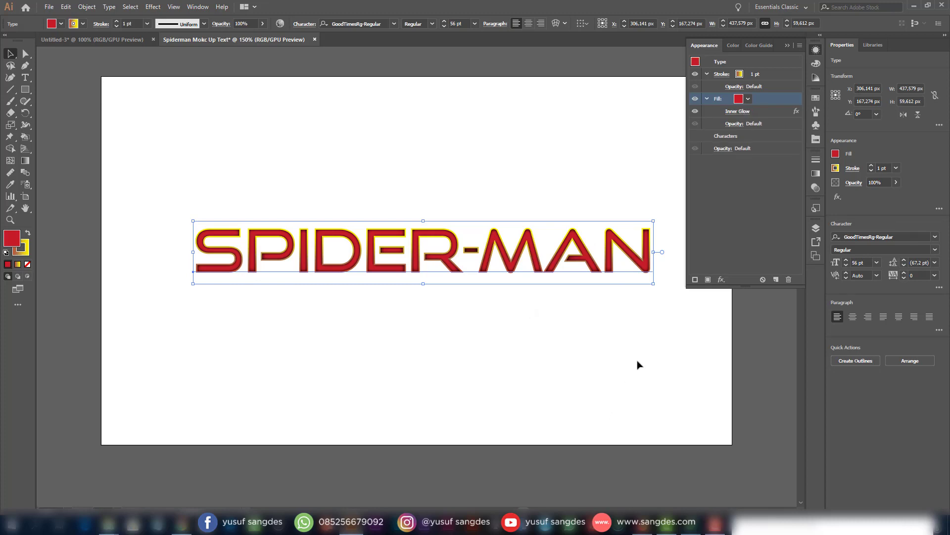
left_click(753, 339)
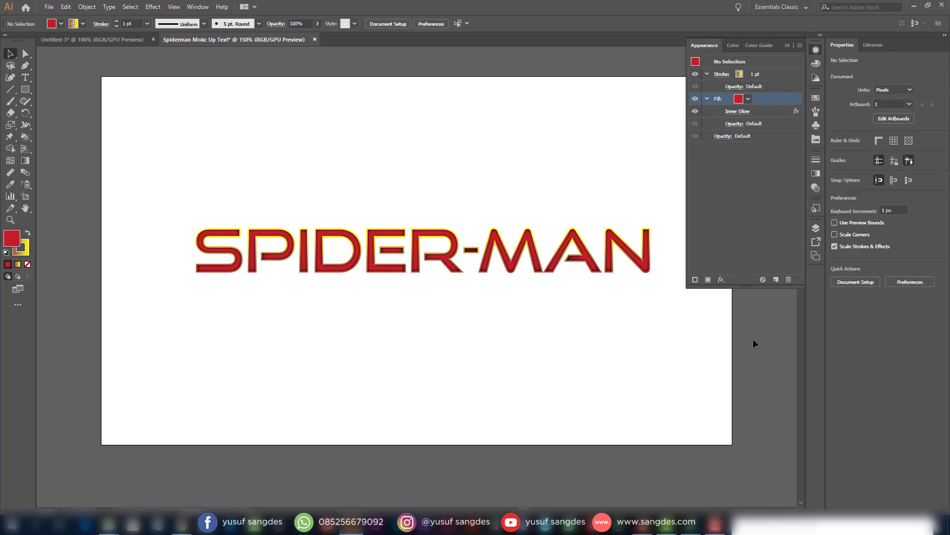
- Add a dark Drop Shadow to the text's red fill: Normal mode, 86% opacity, X offset 0 px, Y offset 2,61 px, blur 1,74 px
left_click(649, 266)
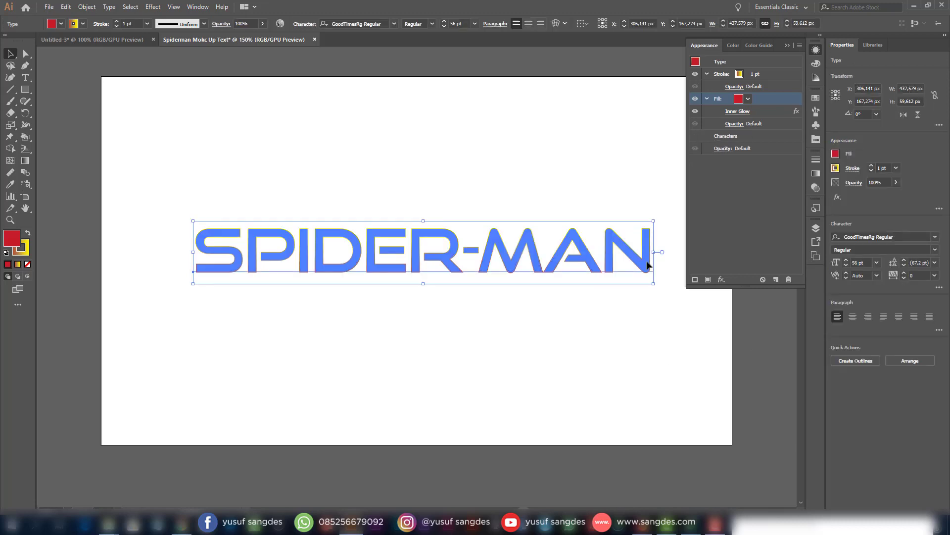
left_click(722, 280)
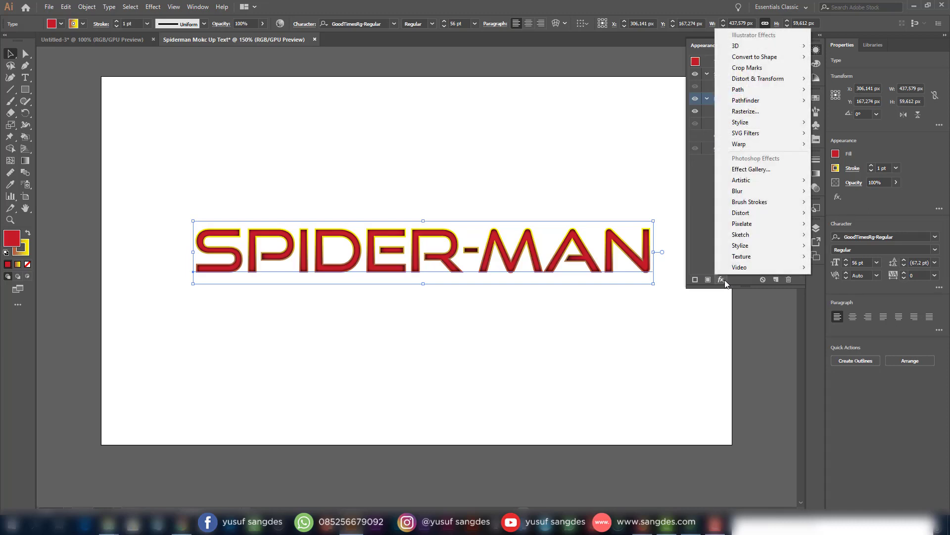
mouse_move(771, 121)
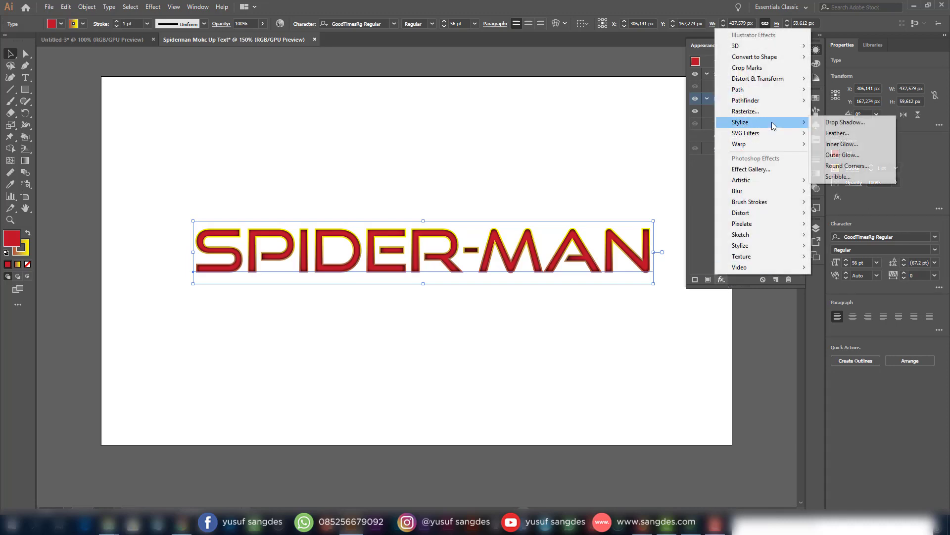
left_click(837, 123)
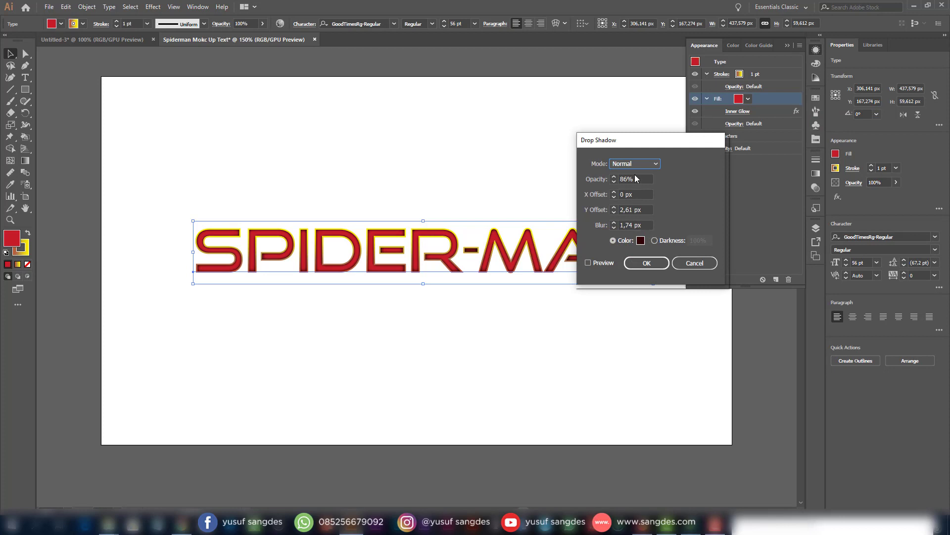
left_click(587, 262)
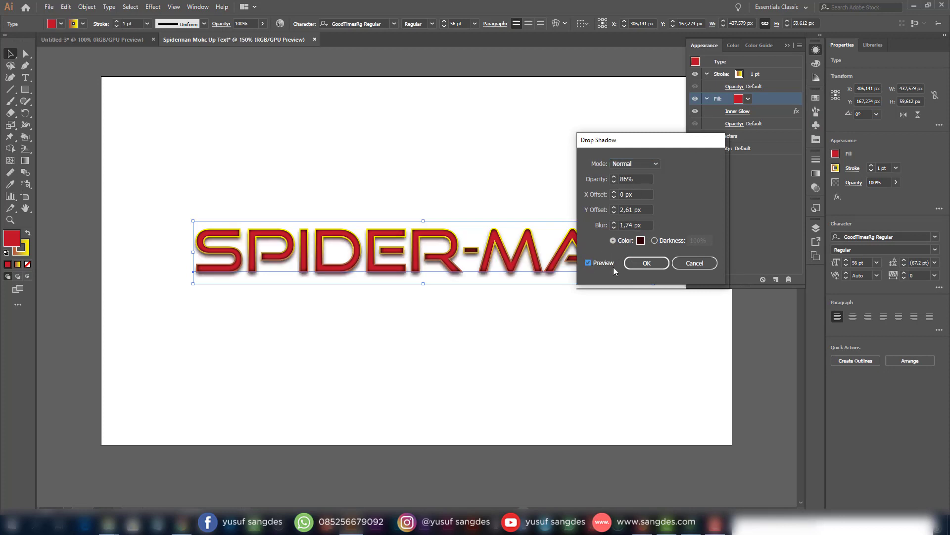
left_click(645, 265)
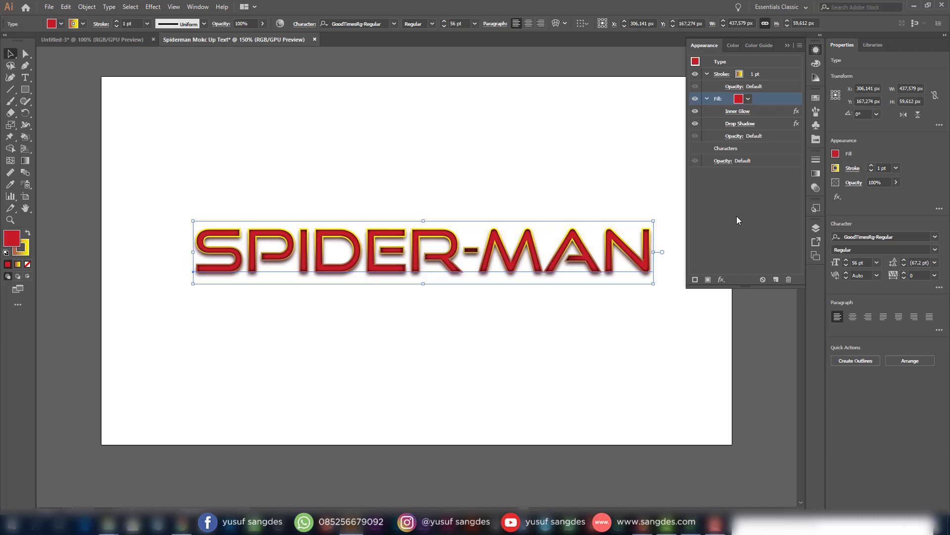
- Duplicate the text's red fill together with its Inner Glow and Drop Shadow effects
left_click(775, 279)
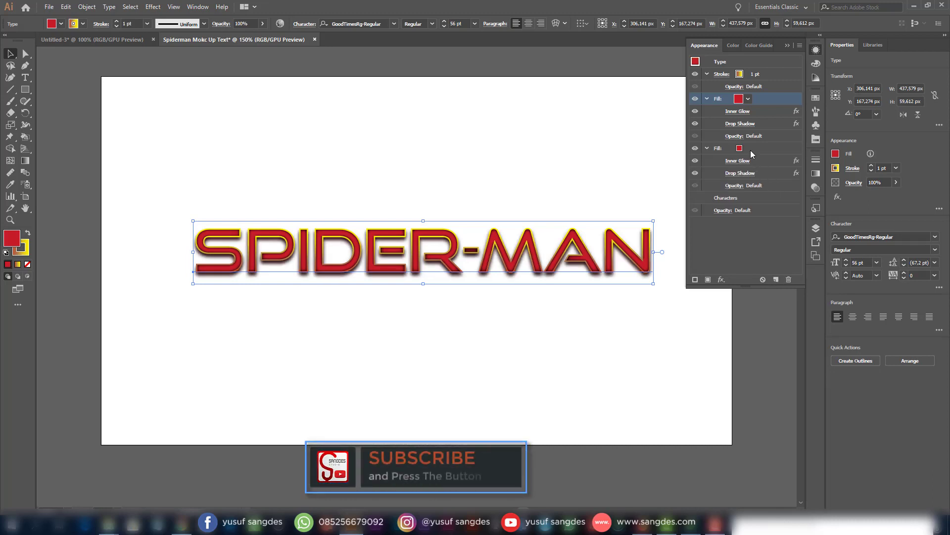
- Remove the Inner Glow and Drop Shadow effects from the lower of the text's two red fills
left_click(750, 150)
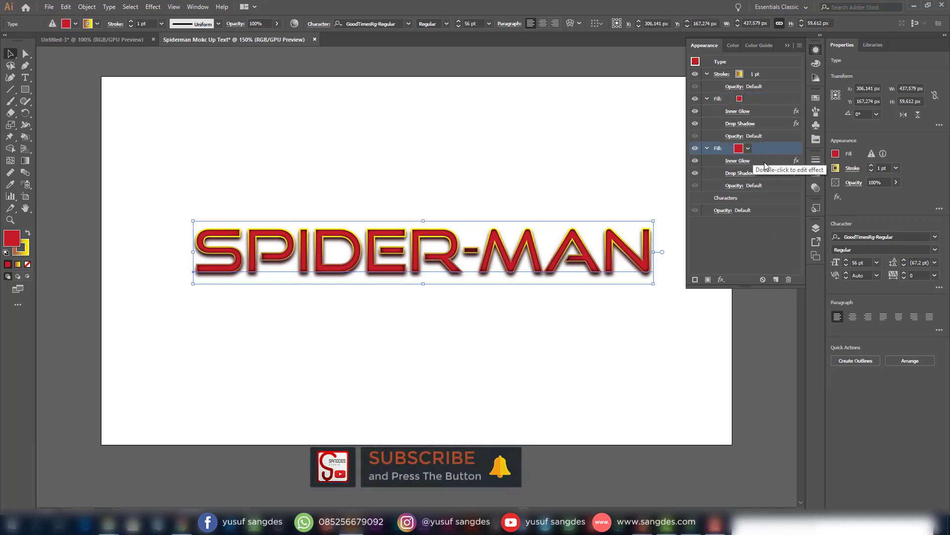
left_click(765, 162)
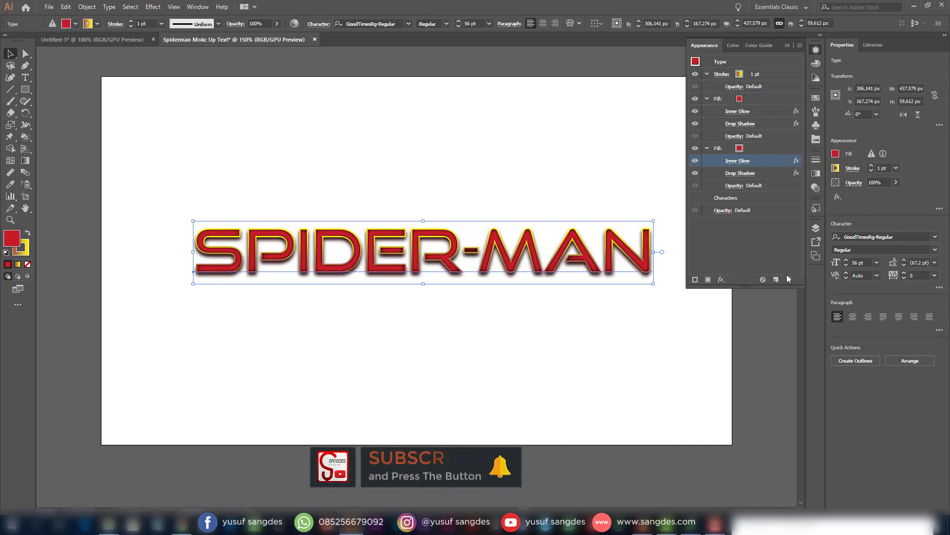
left_click(789, 280)
left_click(763, 162)
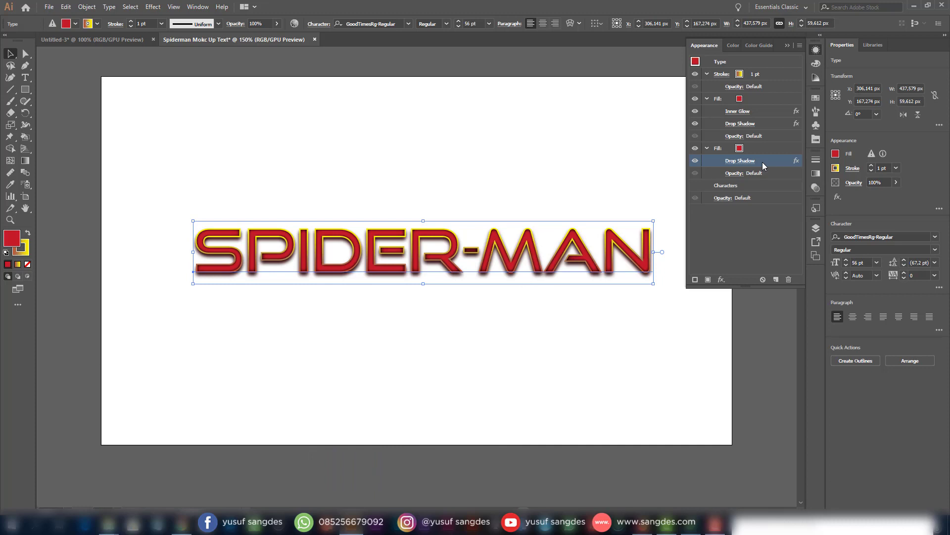
left_click(785, 279)
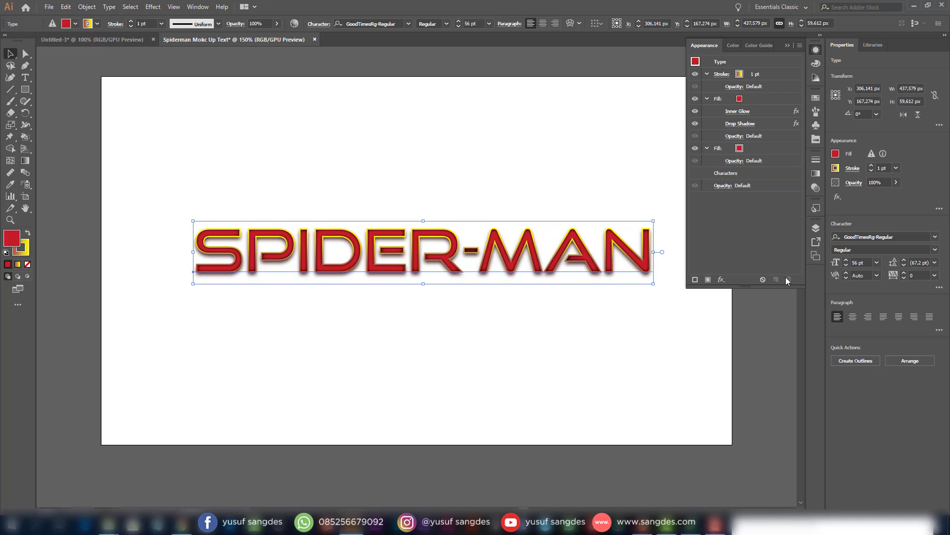
- Recolour the lower red fill with the yellow-gold New Gradient Swatch 1 from the Spiderman Far From Home swatch library
left_click(742, 151)
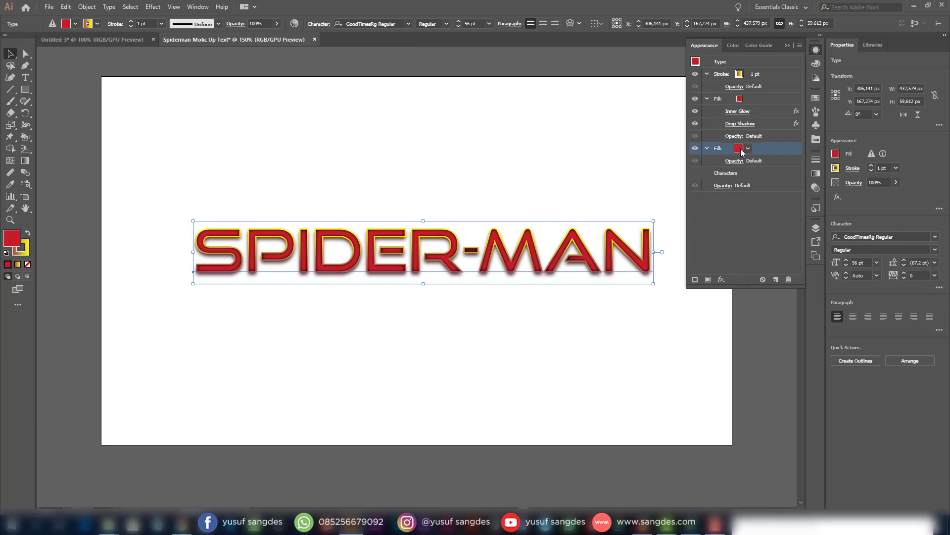
left_click(741, 151)
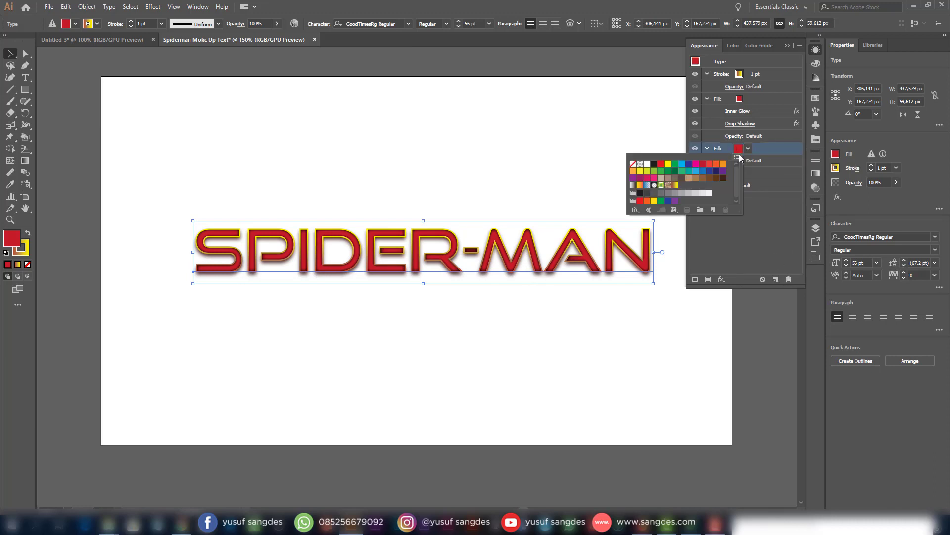
left_click(815, 99)
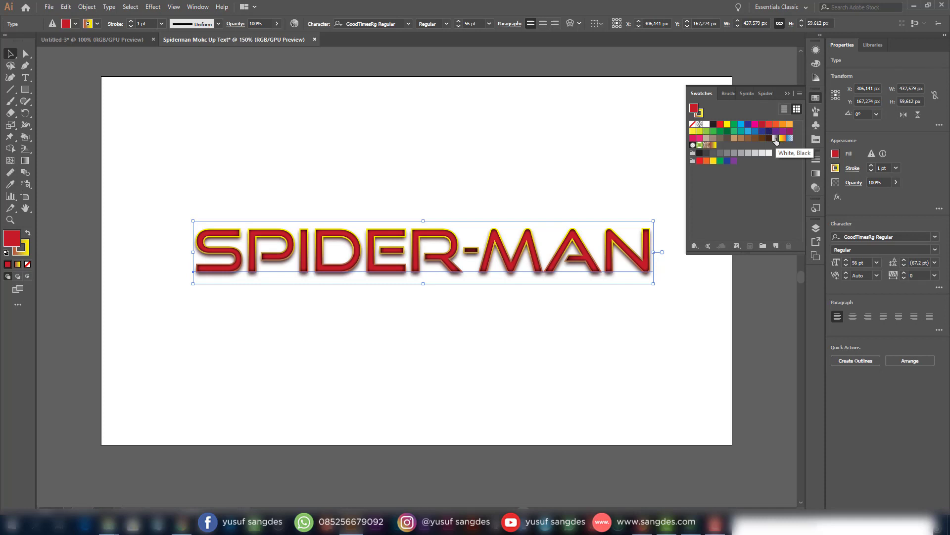
left_click(765, 95)
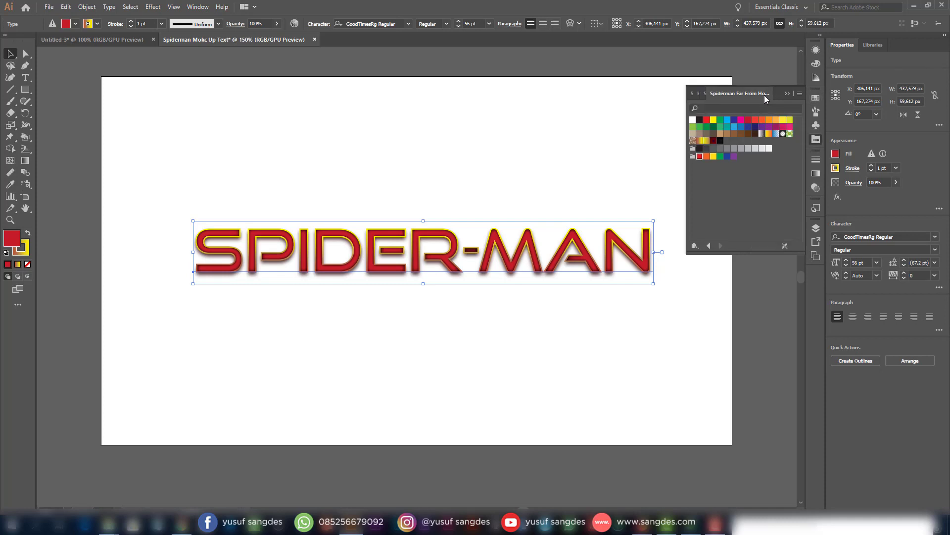
left_click(707, 142)
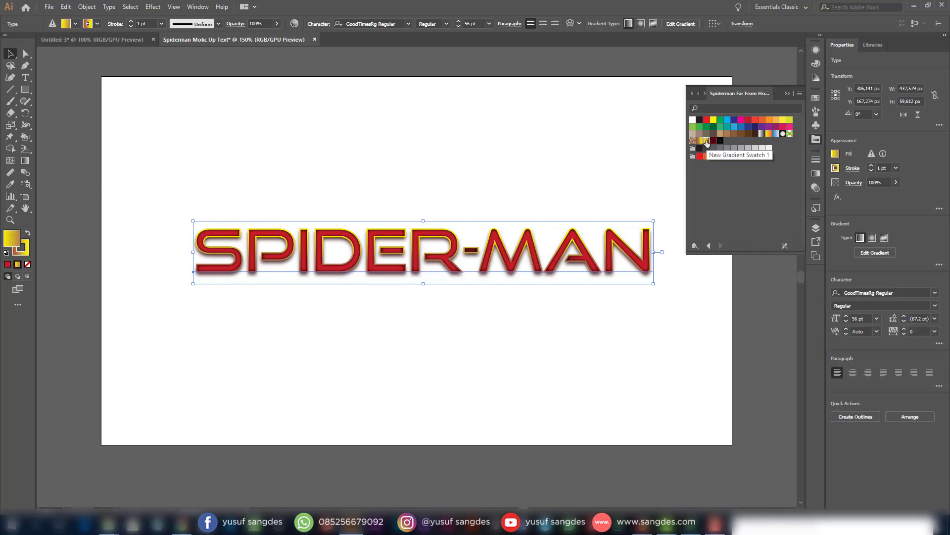
- Add an Offset Path effect to the yellow gradient fill with a 1,3 px offset and Round joins
left_click(816, 50)
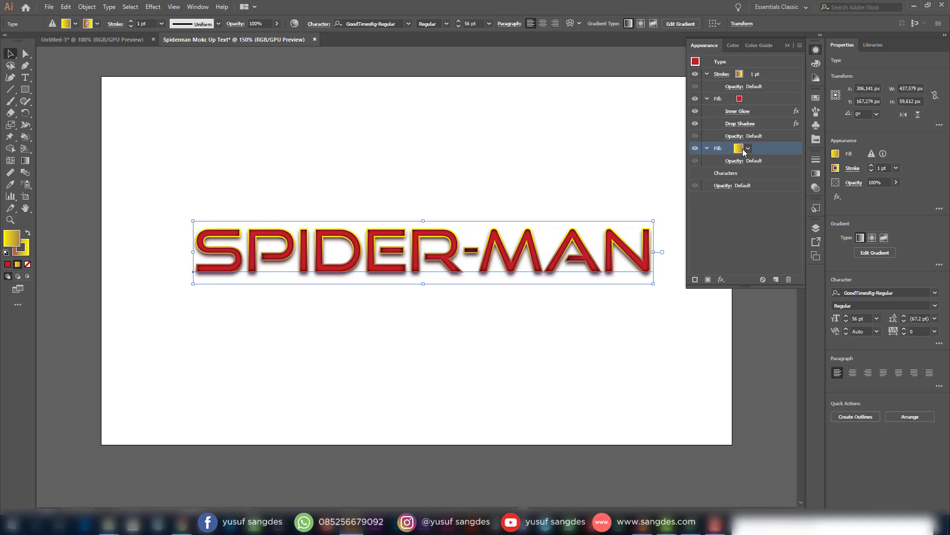
left_click(722, 279)
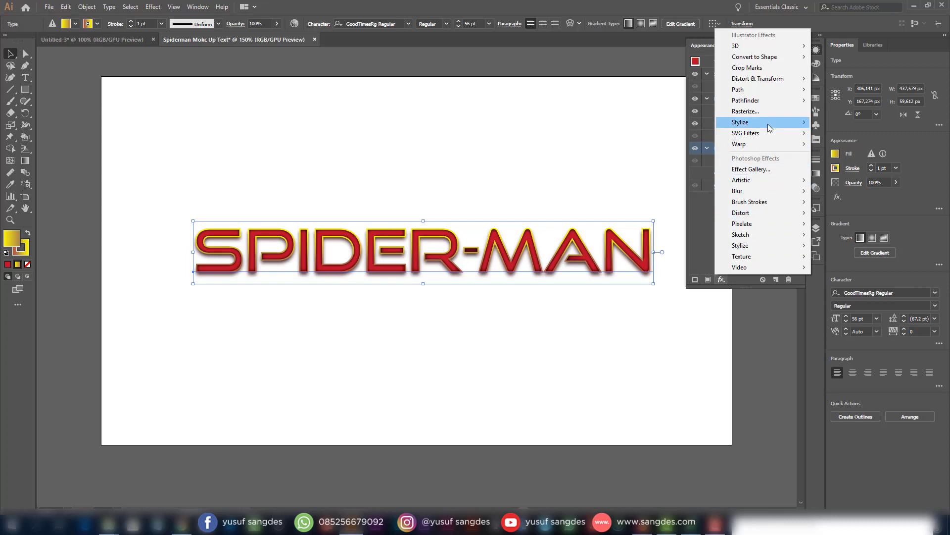
mouse_move(797, 90)
left_click(827, 92)
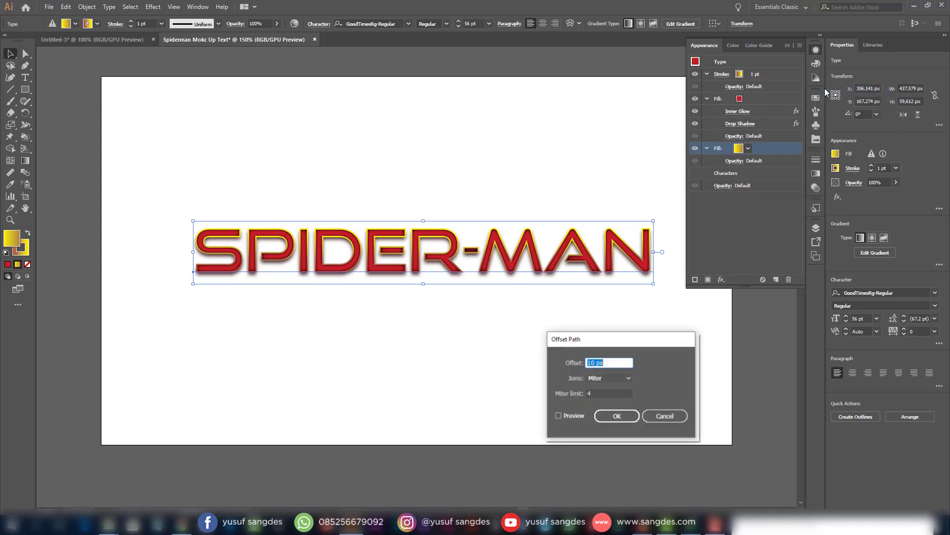
left_click(609, 379)
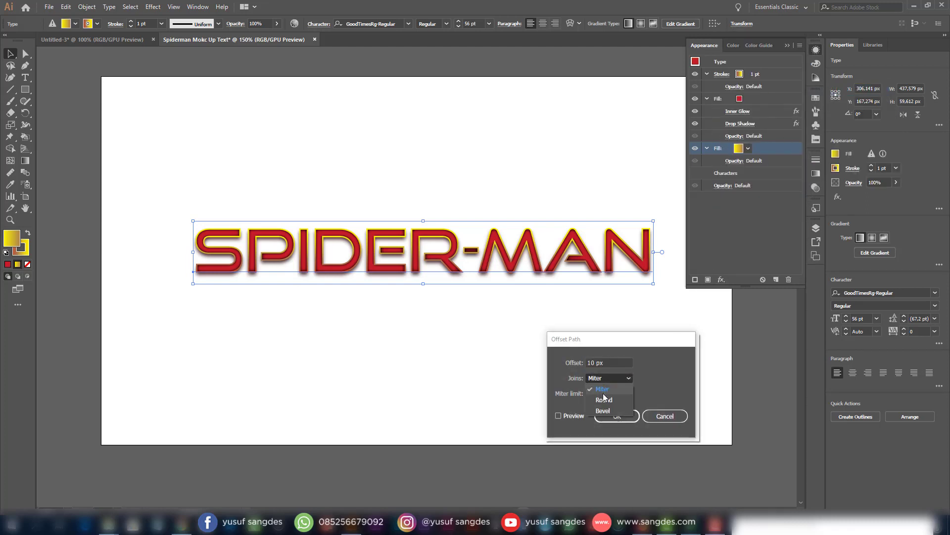
left_click(601, 395)
left_click(559, 417)
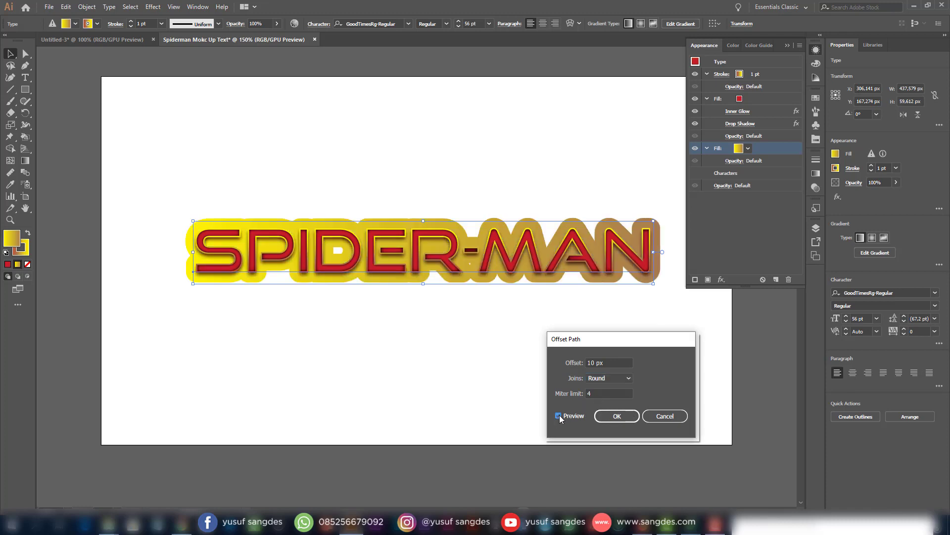
left_click_drag(594, 363, 587, 357)
left_click(559, 416)
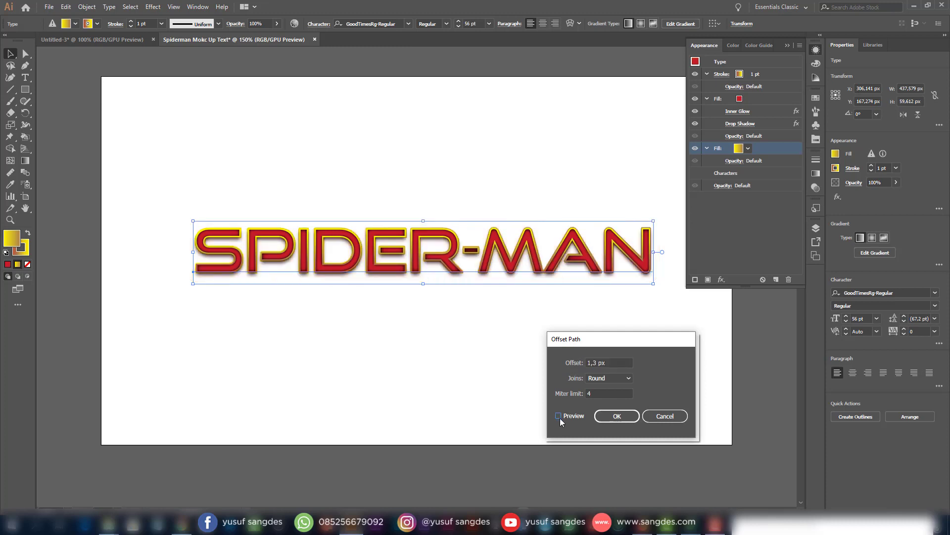
left_click(617, 417)
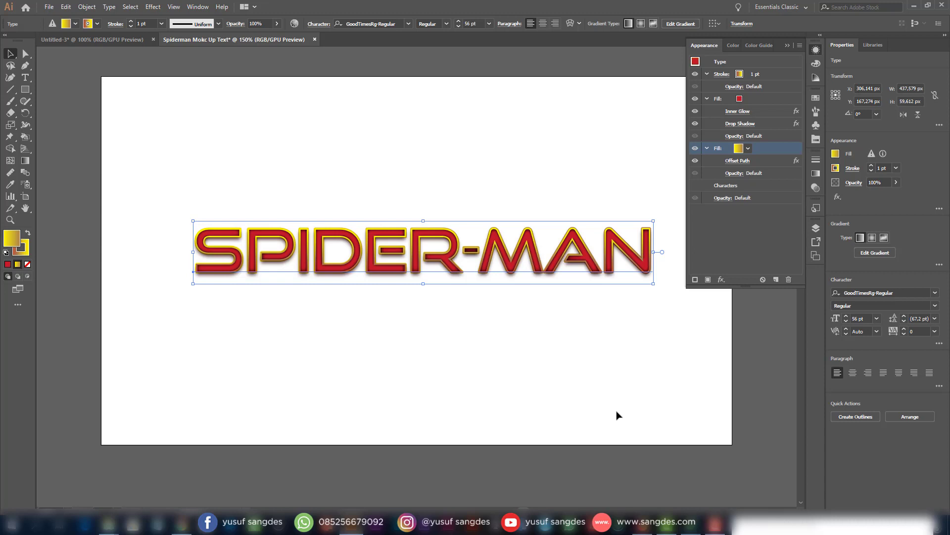
- Duplicate the yellow gradient fill with its Offset Path and recolour the lower copy with the library's dark red radial gradient swatch
left_click(776, 280)
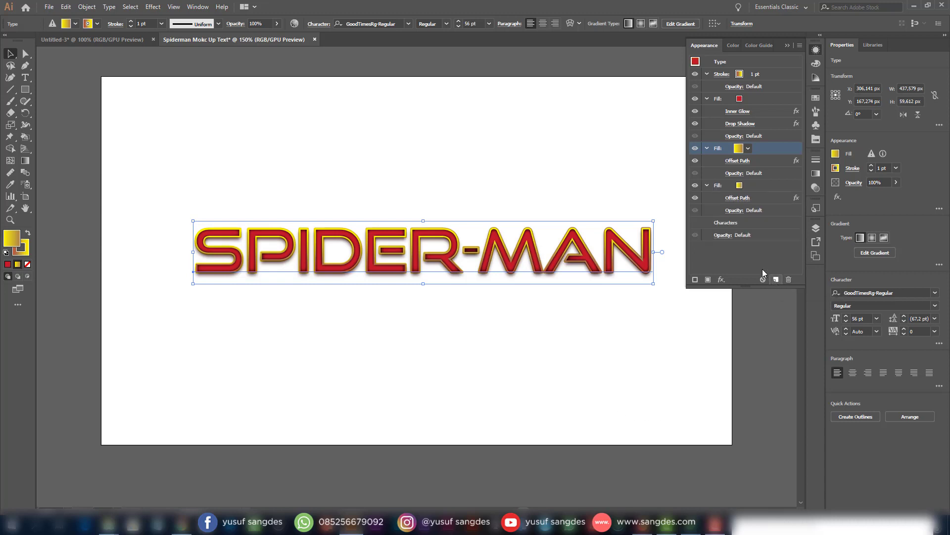
left_click(756, 187)
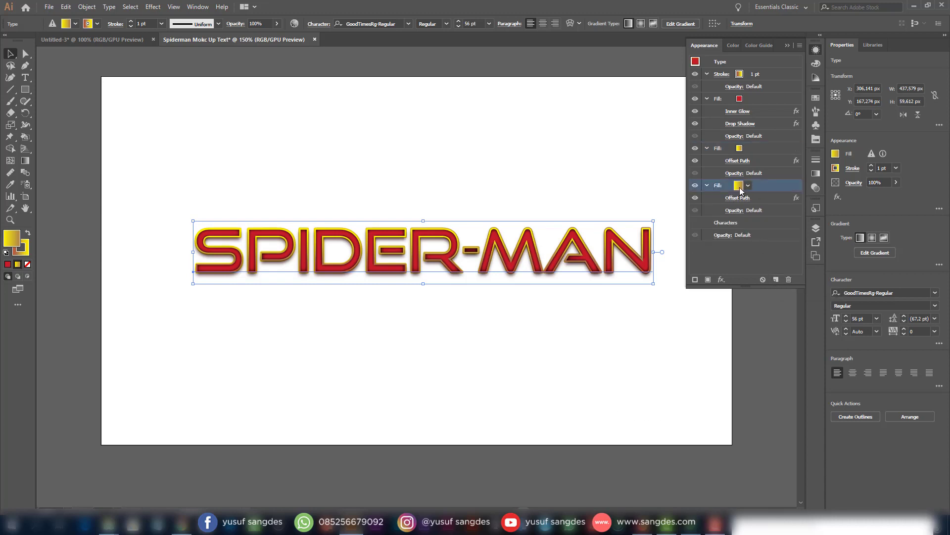
left_click(741, 189)
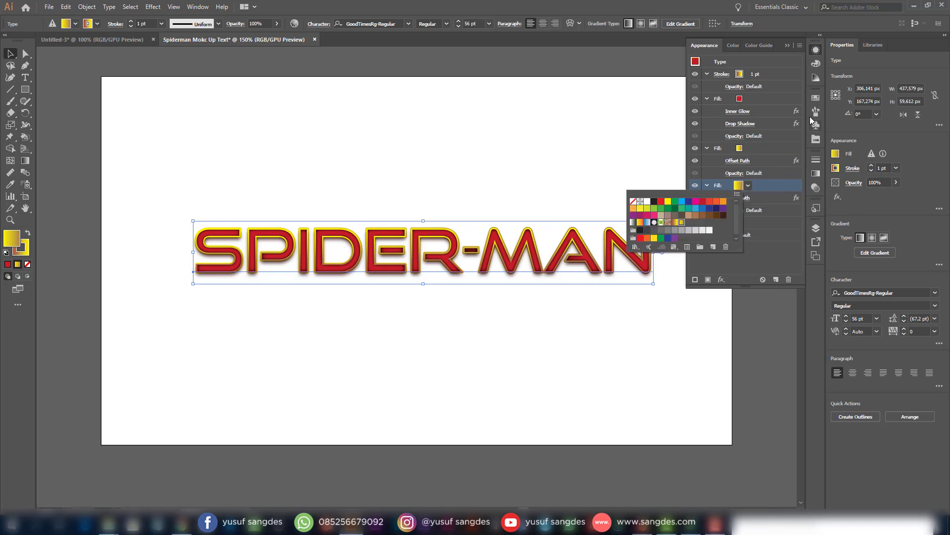
left_click(815, 98)
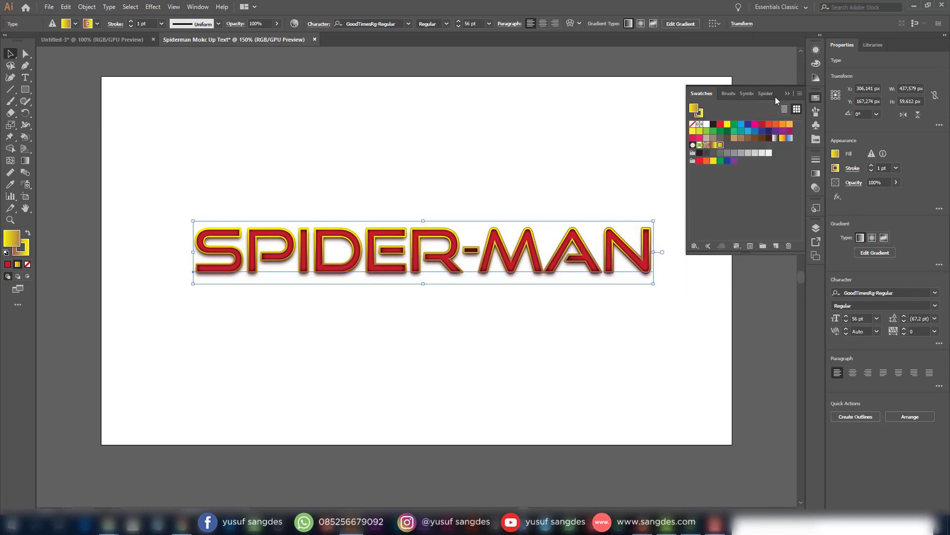
left_click(771, 96)
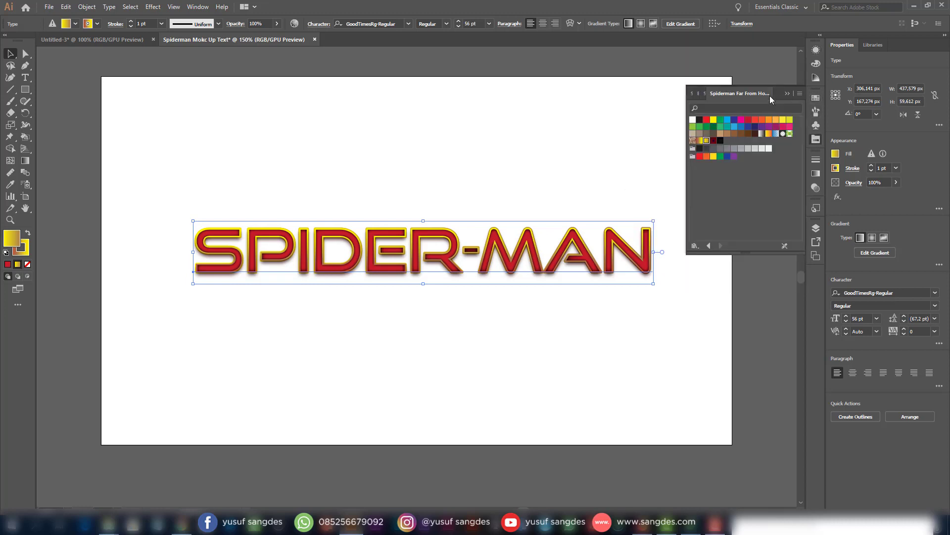
left_click(714, 141)
- Add a Transform effect to the dark red gradient fill with 8 copies and a vertical move of 0,8 px
left_click(816, 50)
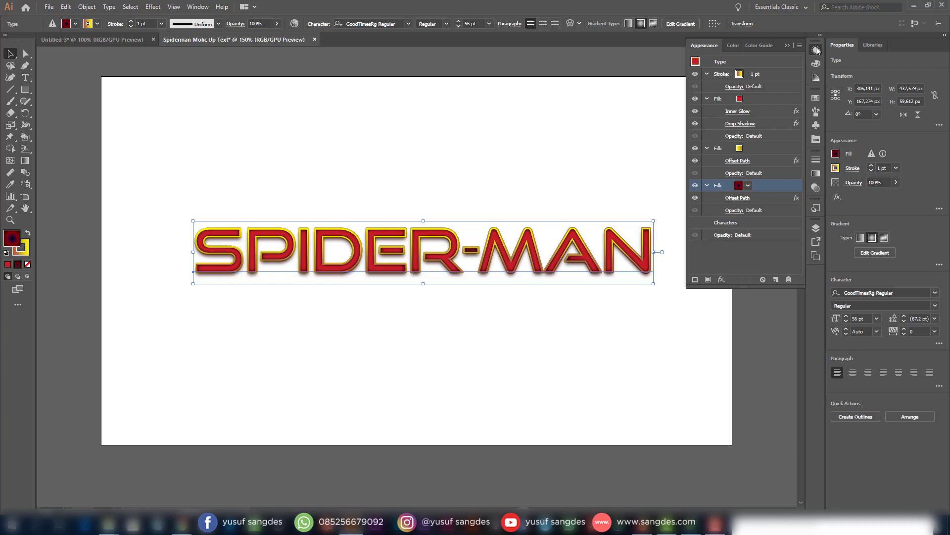
left_click(721, 279)
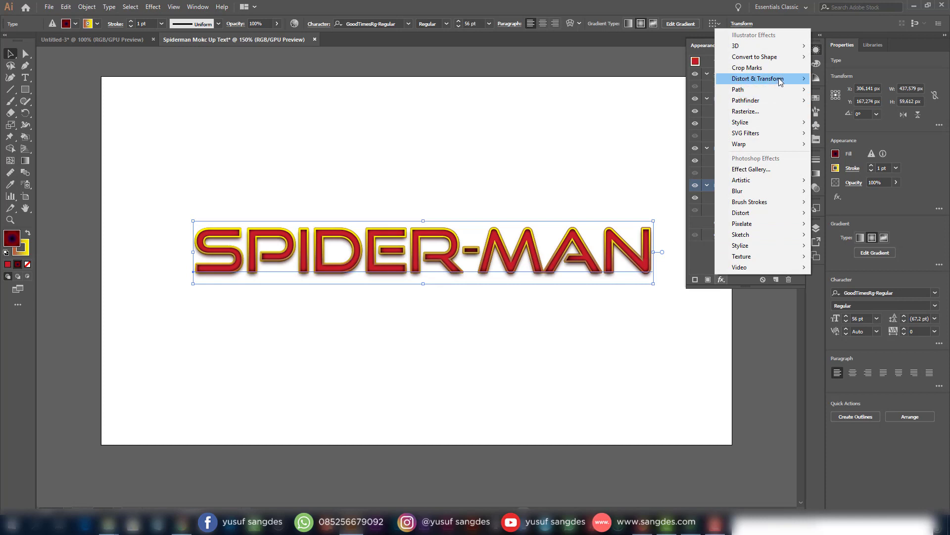
mouse_move(779, 80)
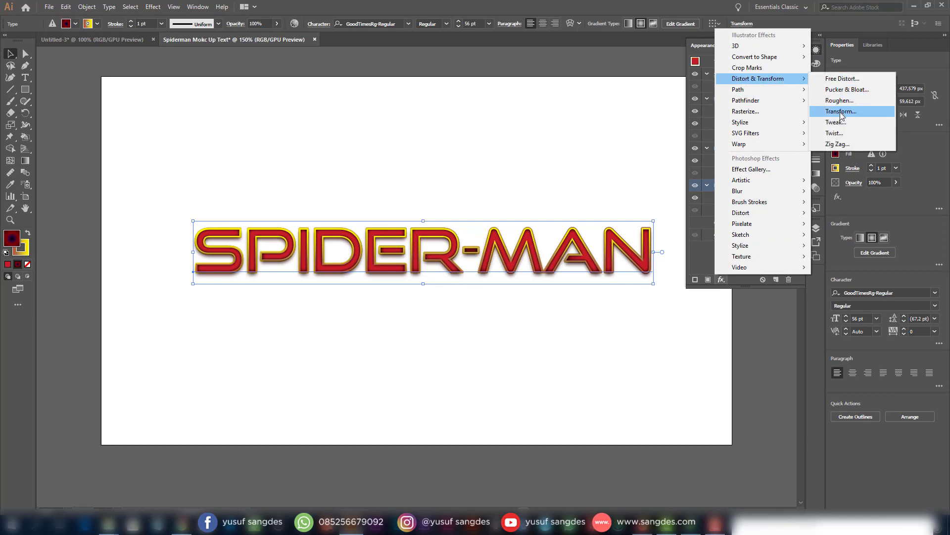
left_click(840, 112)
left_click(650, 471)
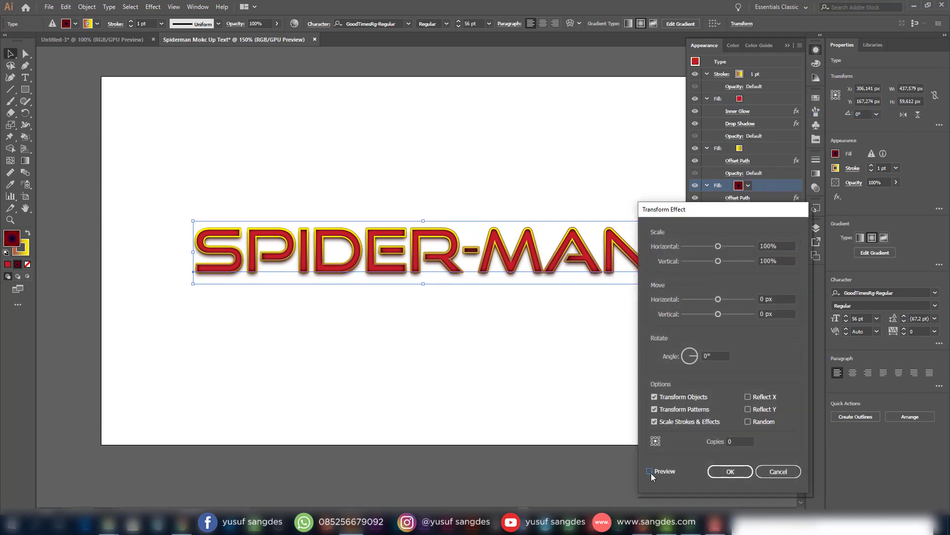
left_click(737, 441)
type("8")
left_click_drag(763, 313, 758, 311)
left_click(664, 470)
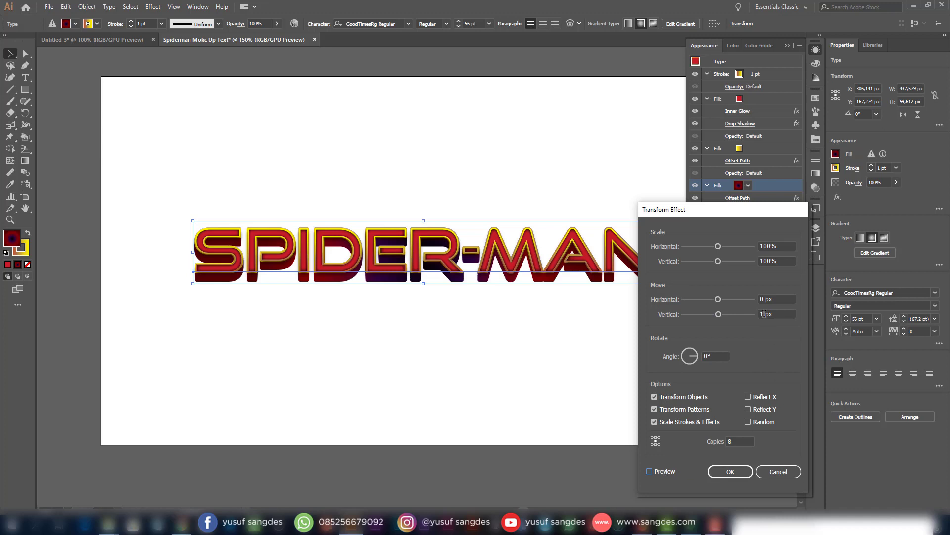
left_click_drag(763, 313, 756, 312)
left_click(662, 469)
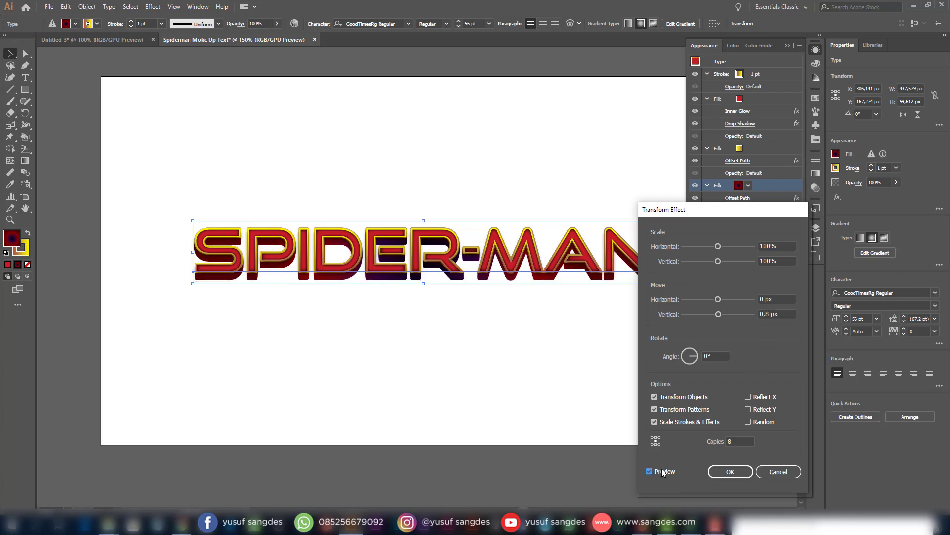
left_click(730, 473)
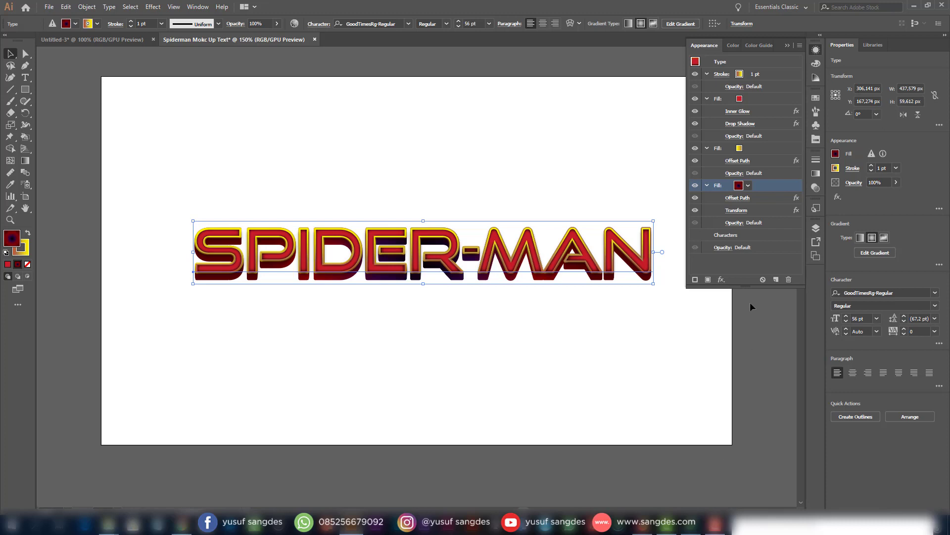
- Add a Drop Shadow effect to the dark red gradient fill and set its colour to black (000000)
left_click(721, 280)
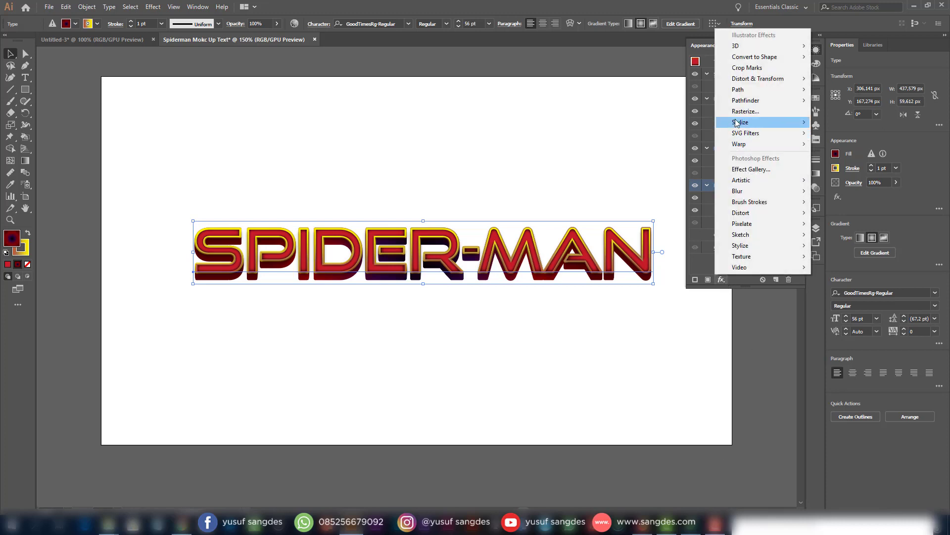
mouse_move(781, 124)
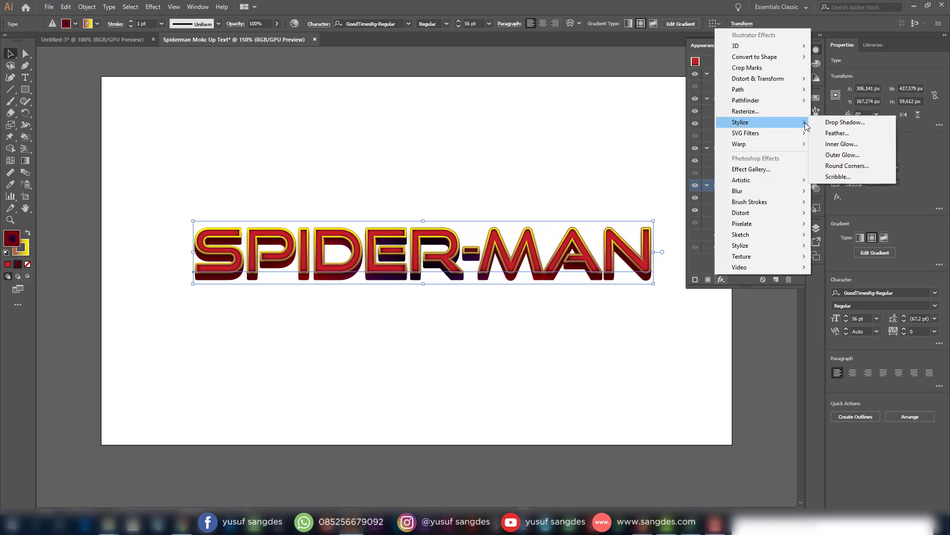
left_click(840, 123)
left_click(597, 263)
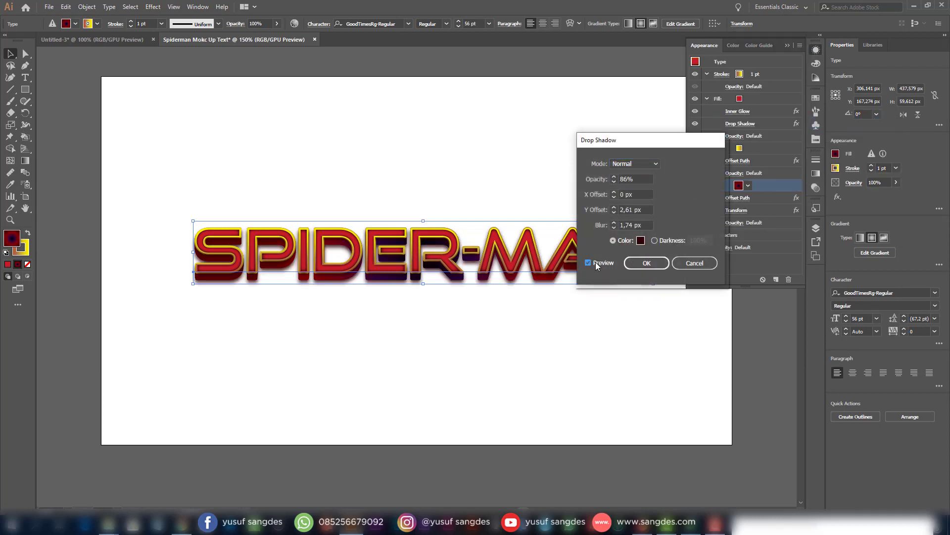
left_click(641, 241)
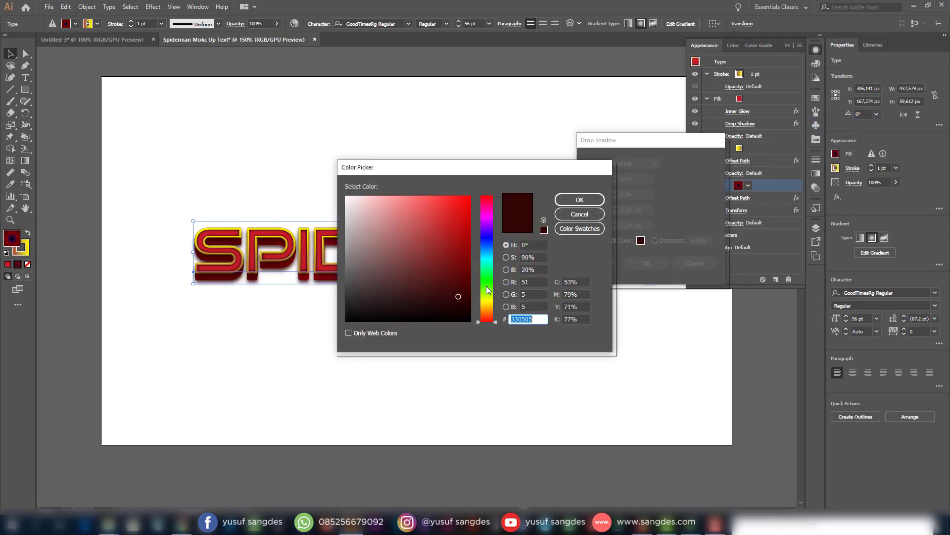
mouse_move(464, 305)
left_mouse_down()
mouse_move(349, 319)
mouse_move(456, 296)
left_mouse_up()
left_click_drag(349, 313, 332, 327)
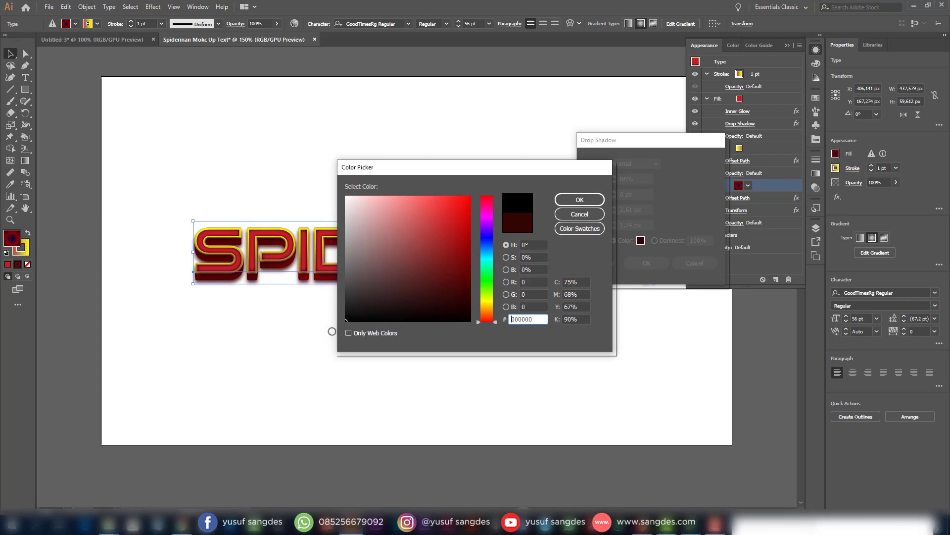
left_click(578, 200)
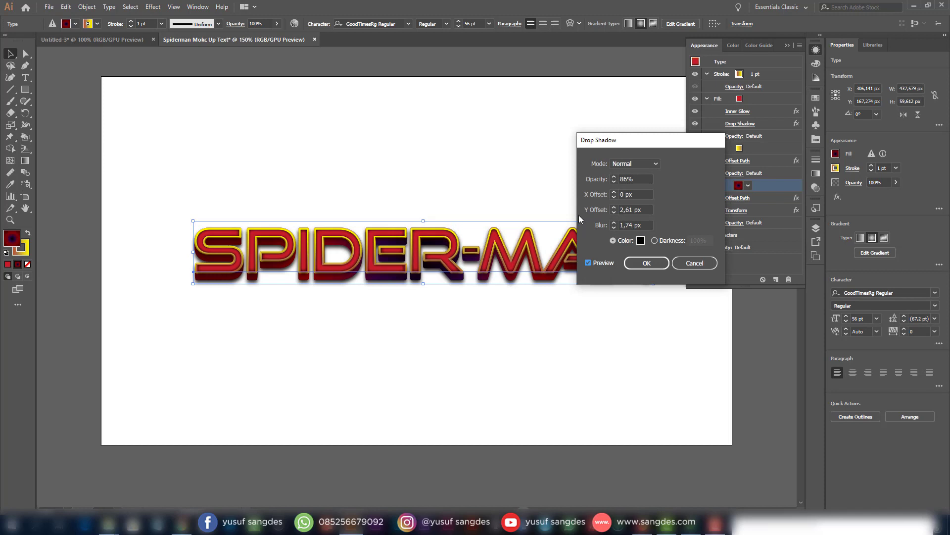
- Set the shadow blur to 1,5 px and apply it in Normal mode with 86% opacity, 0 px X offset and 2,61 px Y offset
left_click(613, 227)
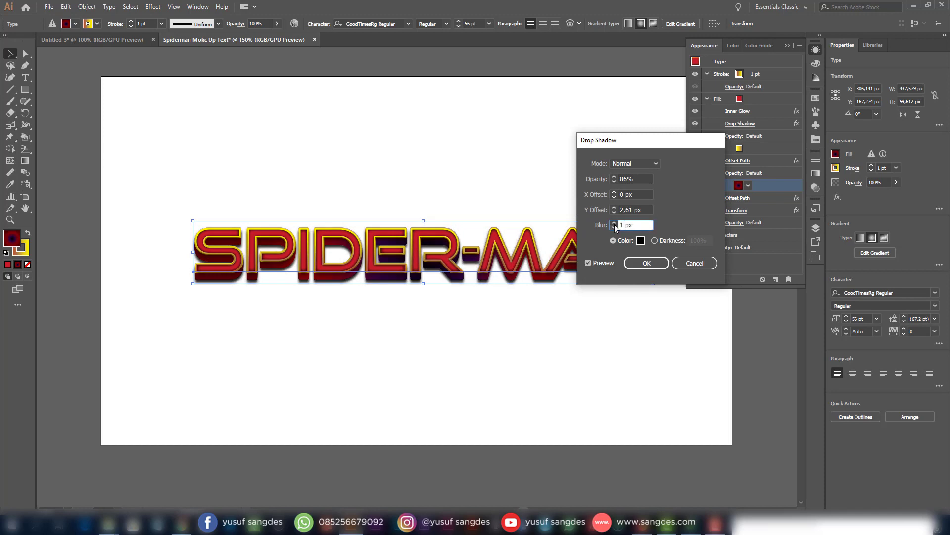
left_click(614, 223)
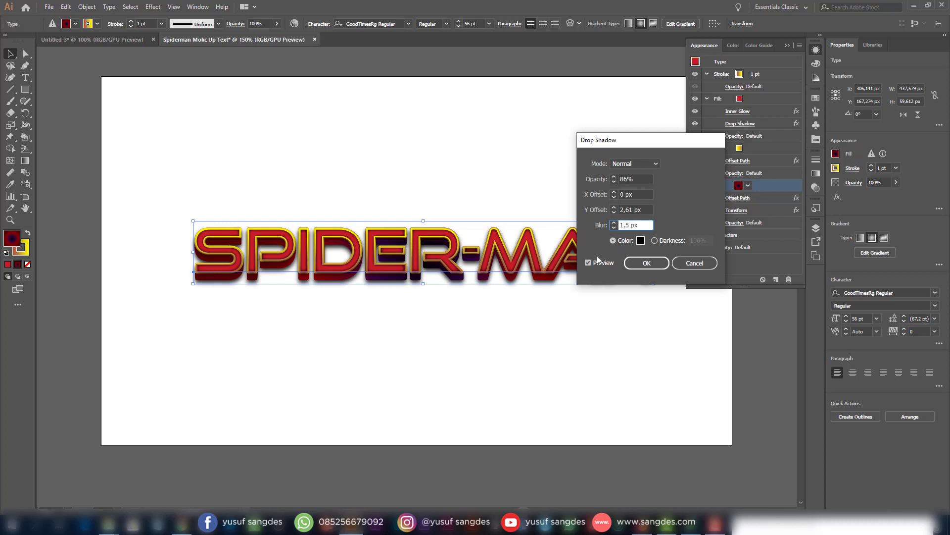
left_click(596, 264)
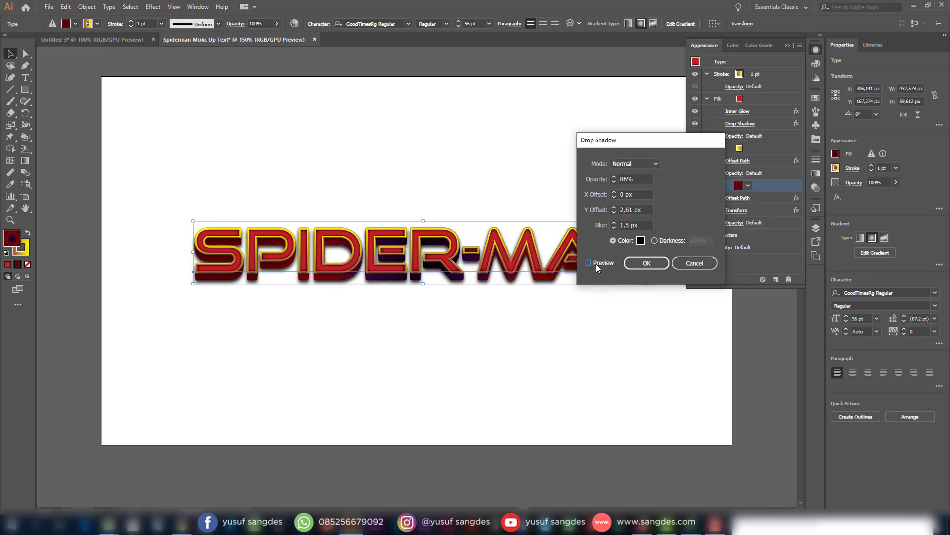
left_click(648, 263)
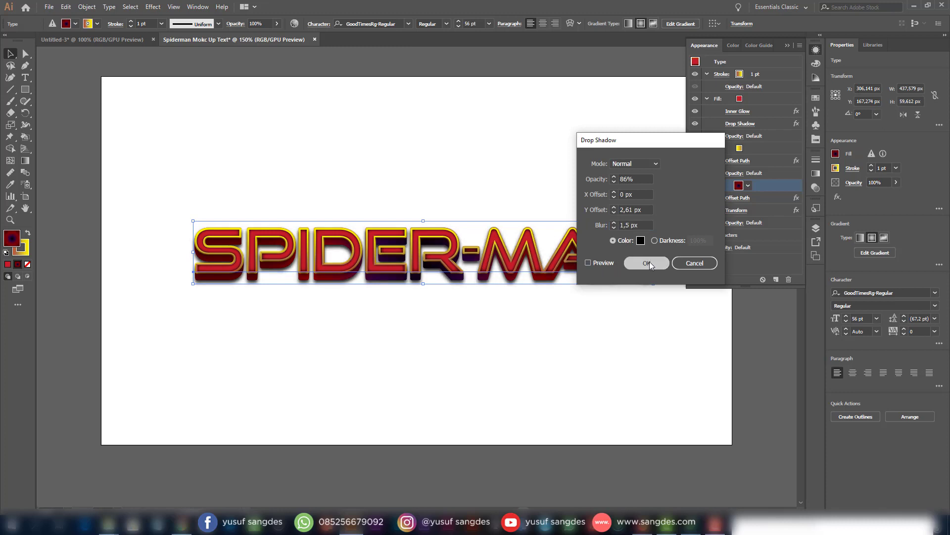
left_click(758, 356)
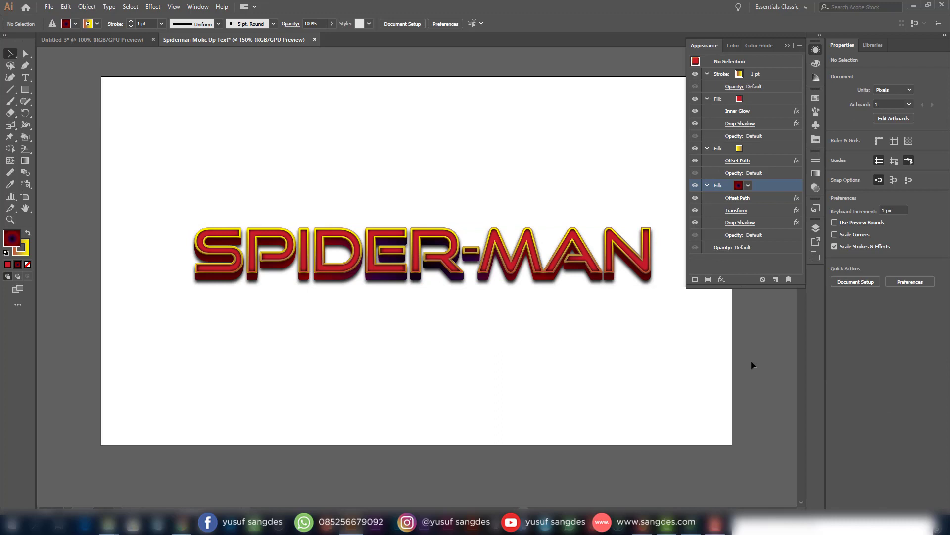
scroll(752, 364, "down", 1)
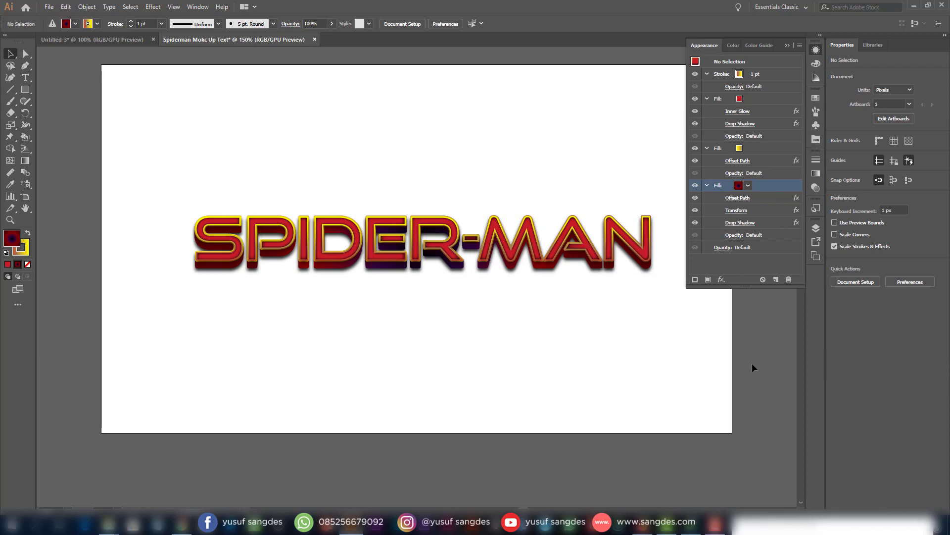
- Apply a horizontal Arc warp to the whole SPIDER-MAN type object with 1% bend, 0% horizontal and 2% vertical distortion
left_click(585, 253)
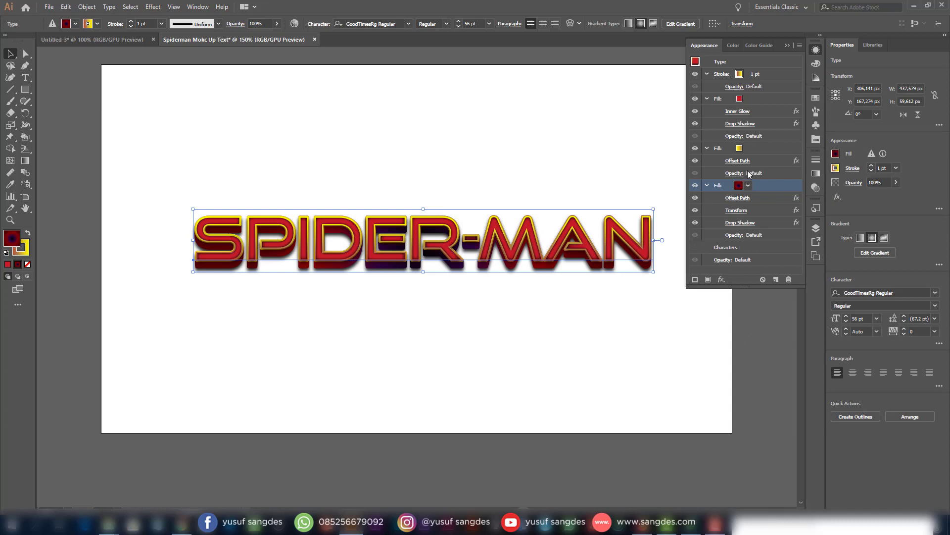
left_click(720, 61)
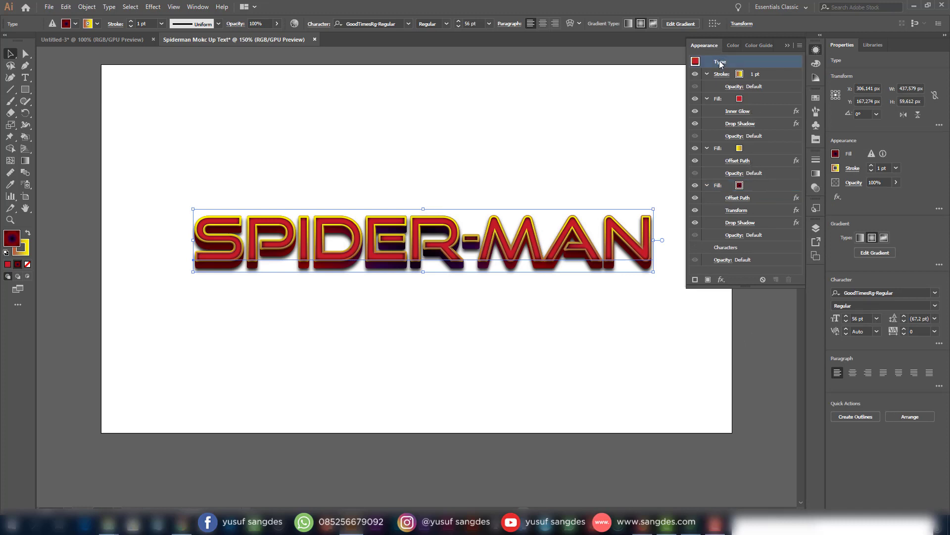
left_click(721, 280)
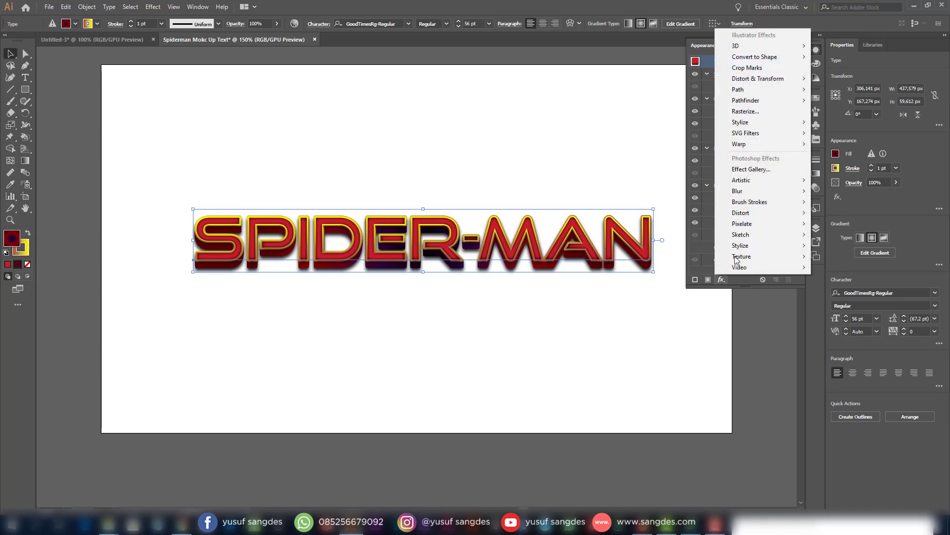
mouse_move(782, 145)
left_click(823, 144)
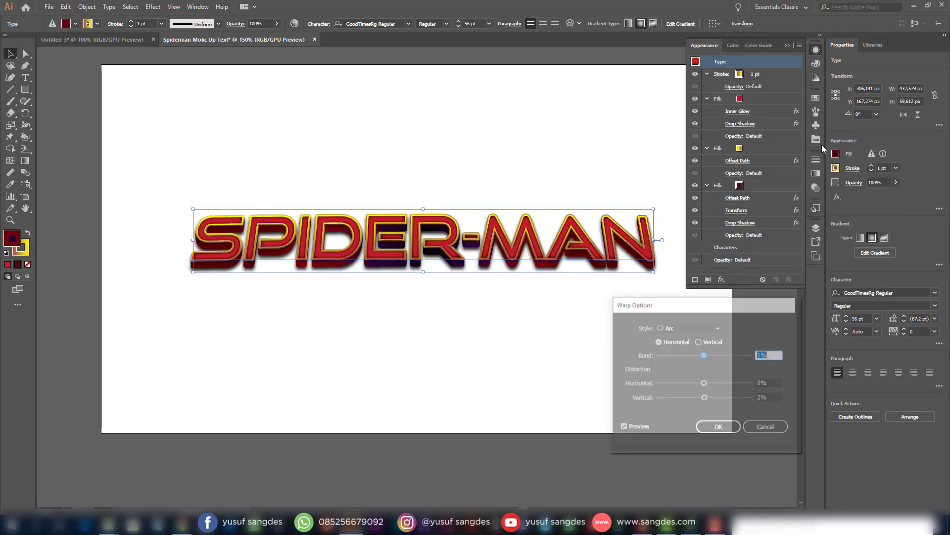
left_click(774, 353)
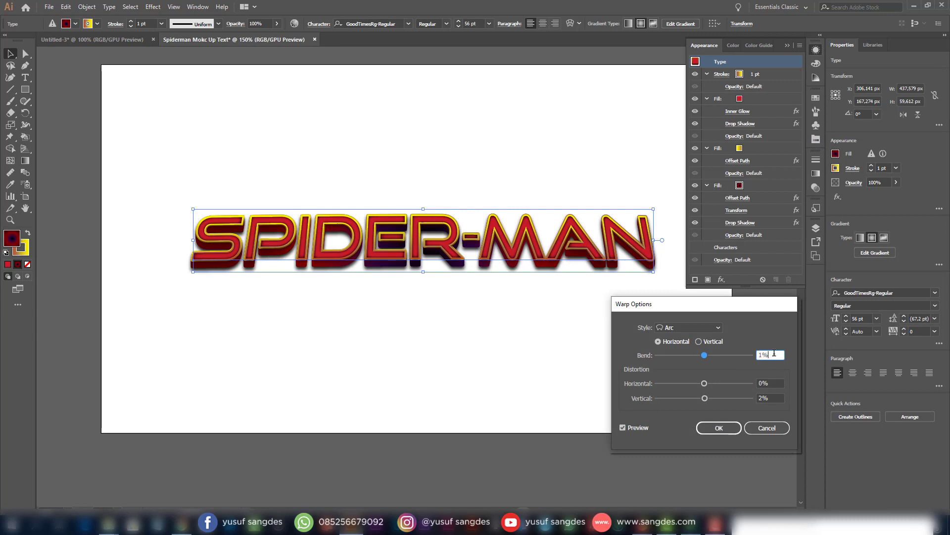
key("Tab")
key("Tab")
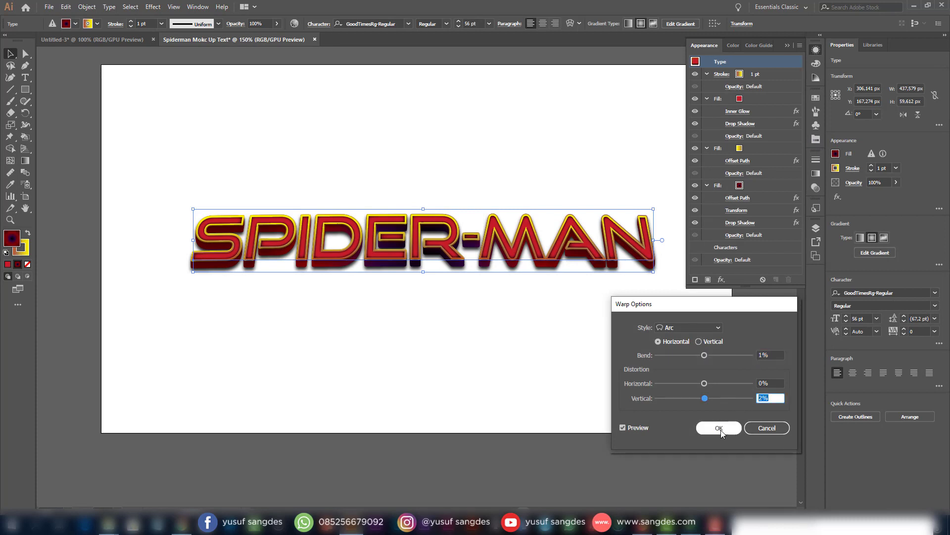
left_click(719, 327)
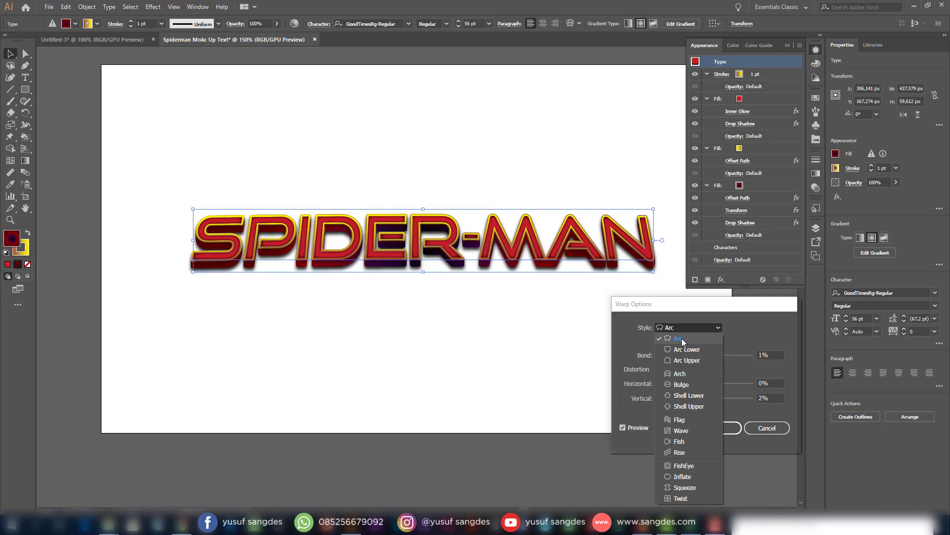
left_click(721, 329)
left_click(718, 432)
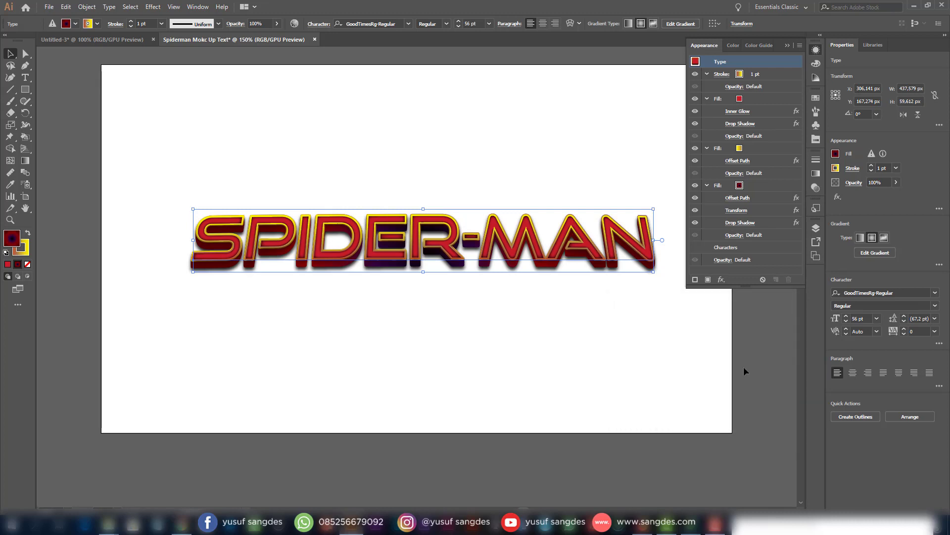
left_click(753, 359)
scroll(753, 366, "up", 1)
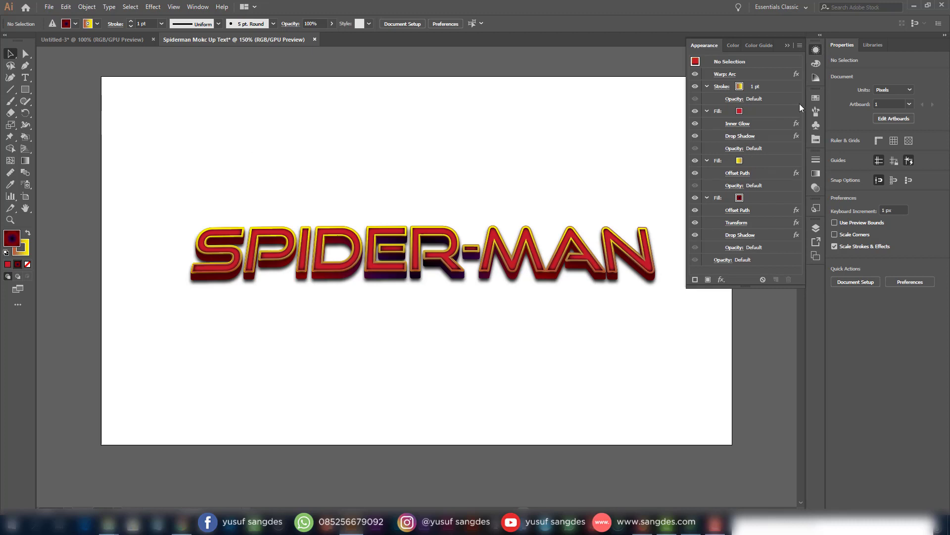
- Draw a 600 x 350 px rectangle covering the artboard, filled with the black radial gradient swatch from the Spiderman Far From Home library
left_click(817, 98)
left_click(767, 94)
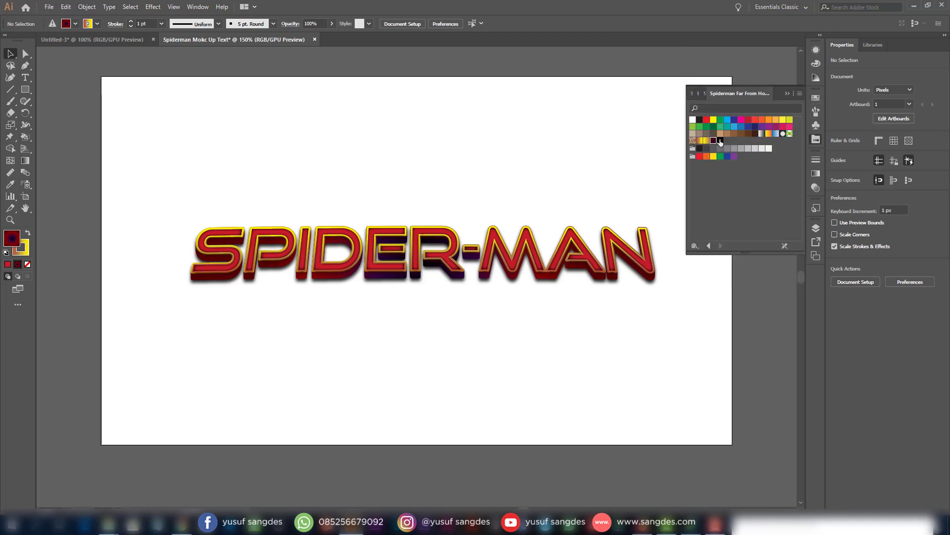
left_click(721, 140)
left_click(25, 91)
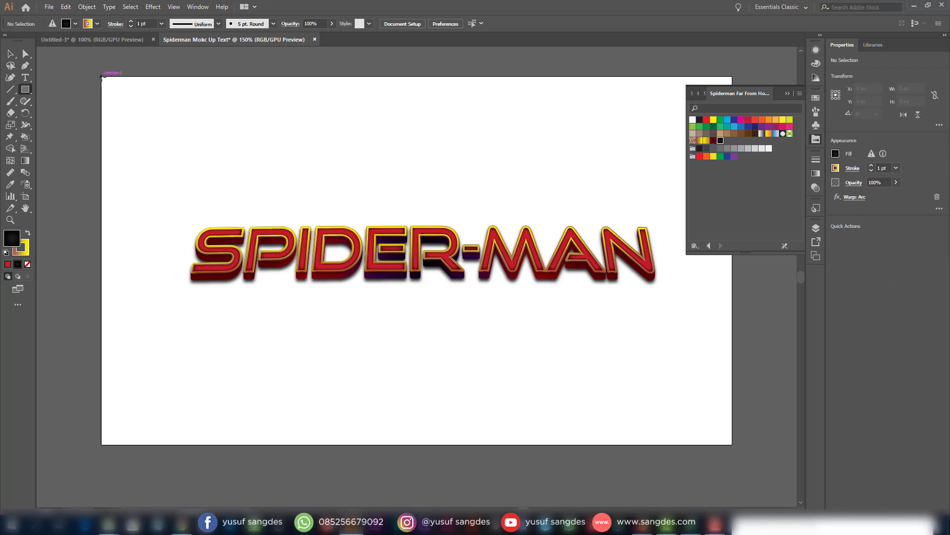
left_click_drag(101, 77, 732, 444)
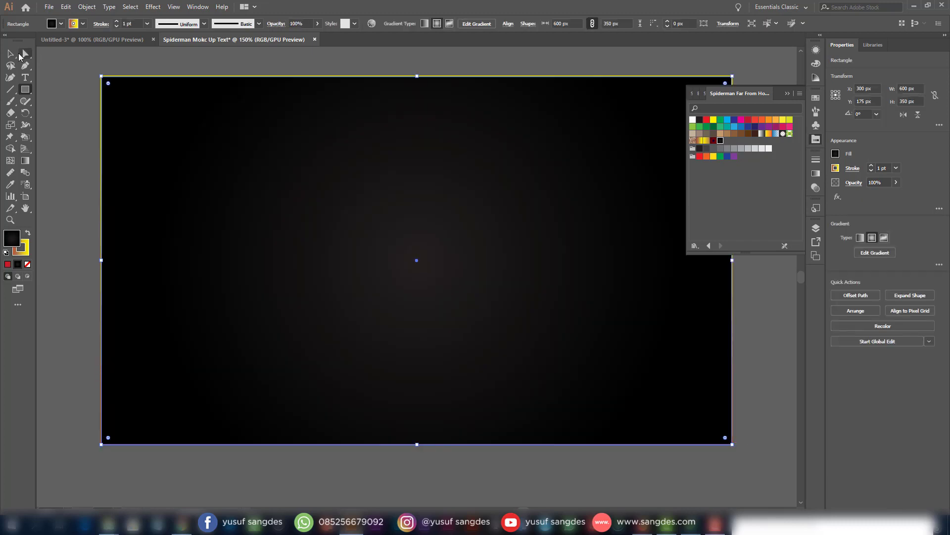
- Remove the stroke from the black gradient background rectangle
left_click(82, 24)
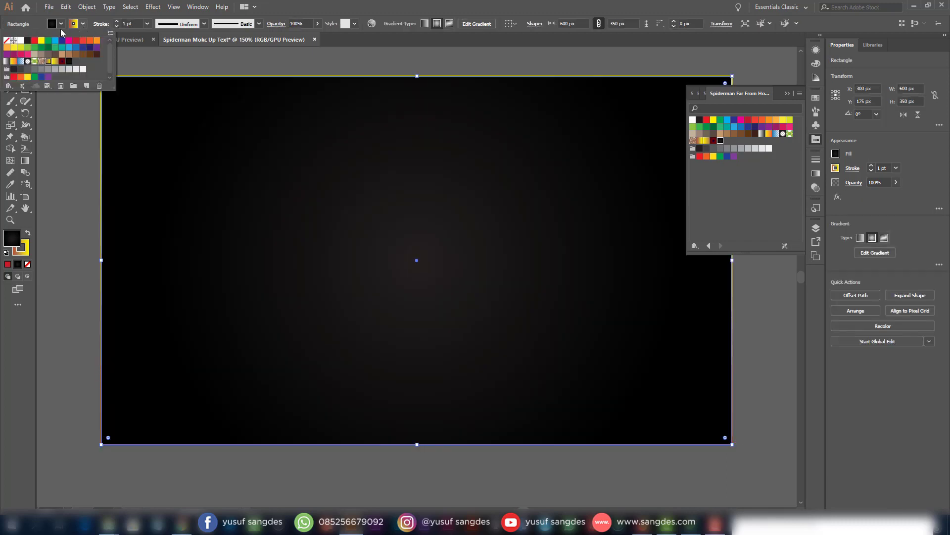
left_click(7, 41)
left_click(157, 61)
left_click(157, 61)
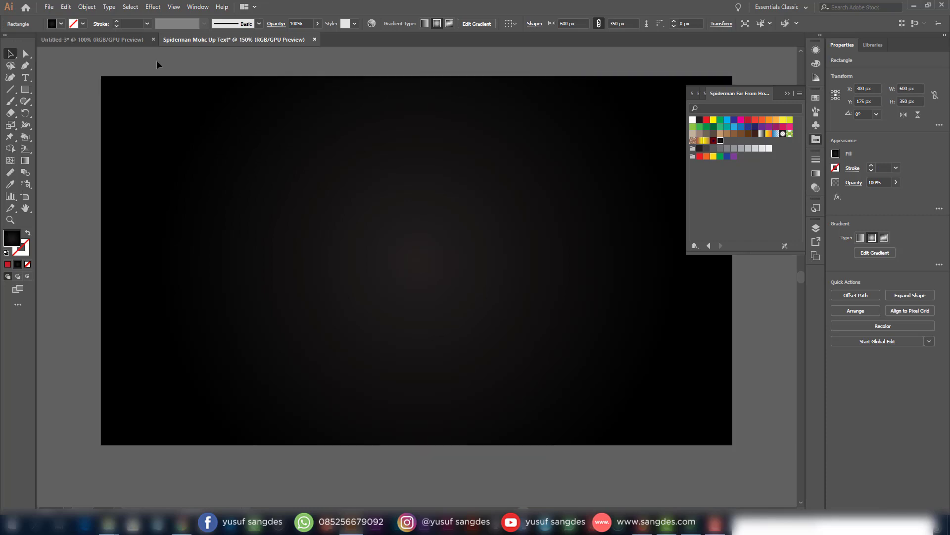
- Send the black gradient rectangle to the back, behind the SPIDER-MAN text
left_click(153, 118)
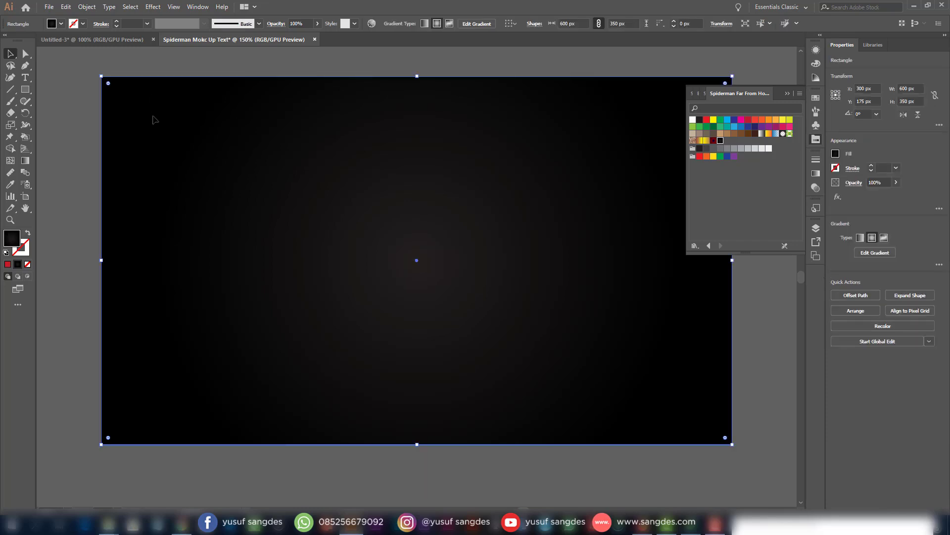
key("ctrl+shift+bracketleft")
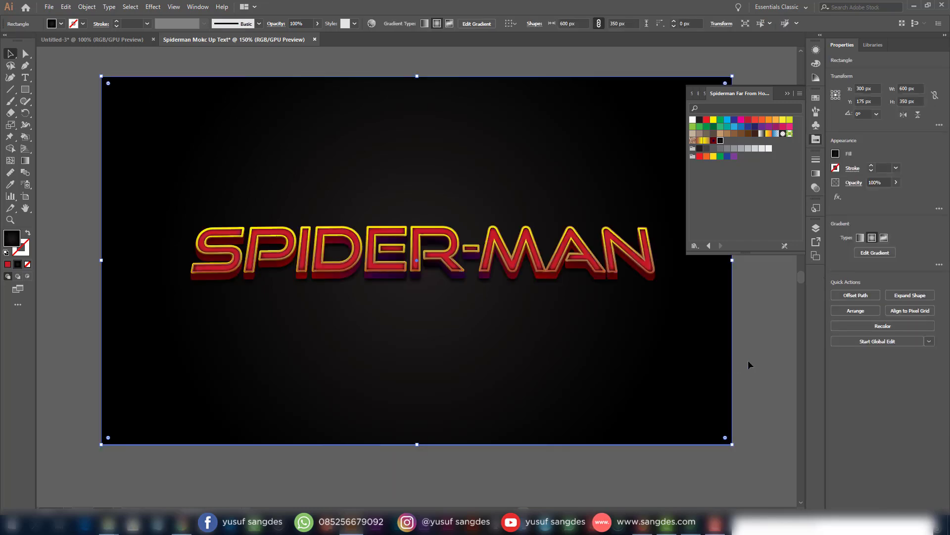
left_click(748, 361)
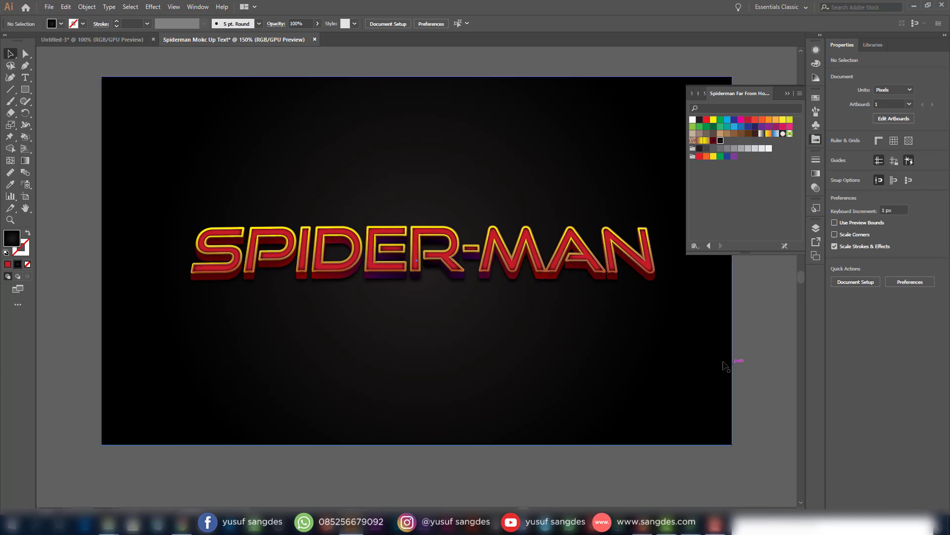
left_click(445, 312)
left_click(65, 224)
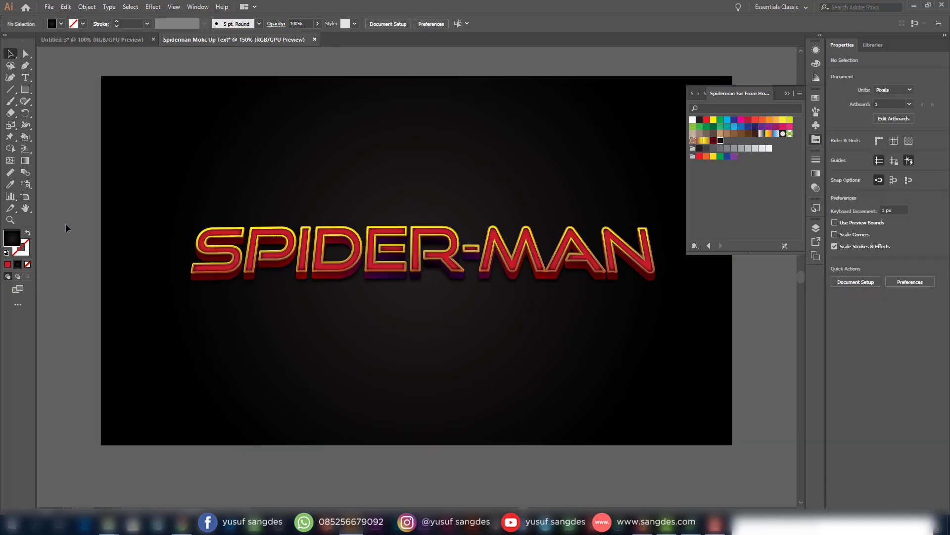
- Collapse the swatch library and examine the whole text mockup on its dark background at 66,67% zoom
scroll(86, 230, "up", 1)
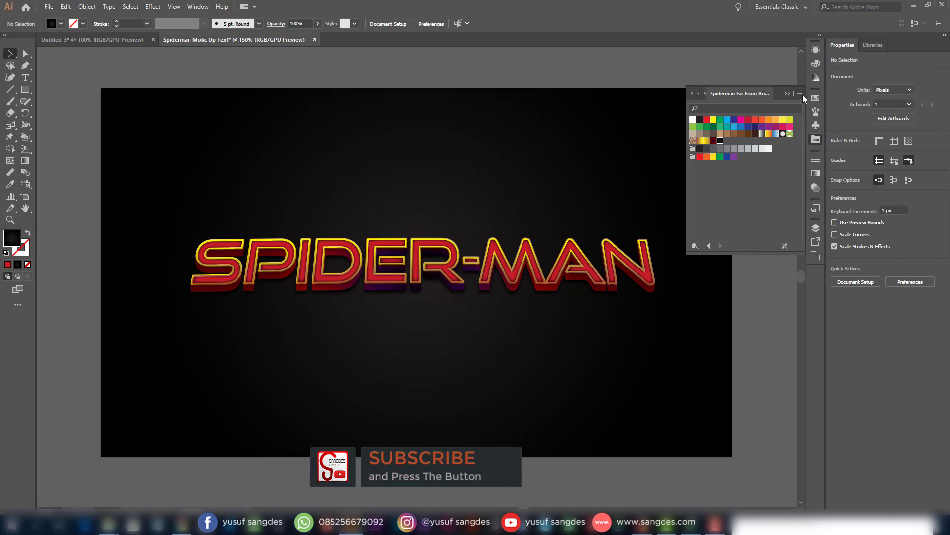
left_click(788, 95)
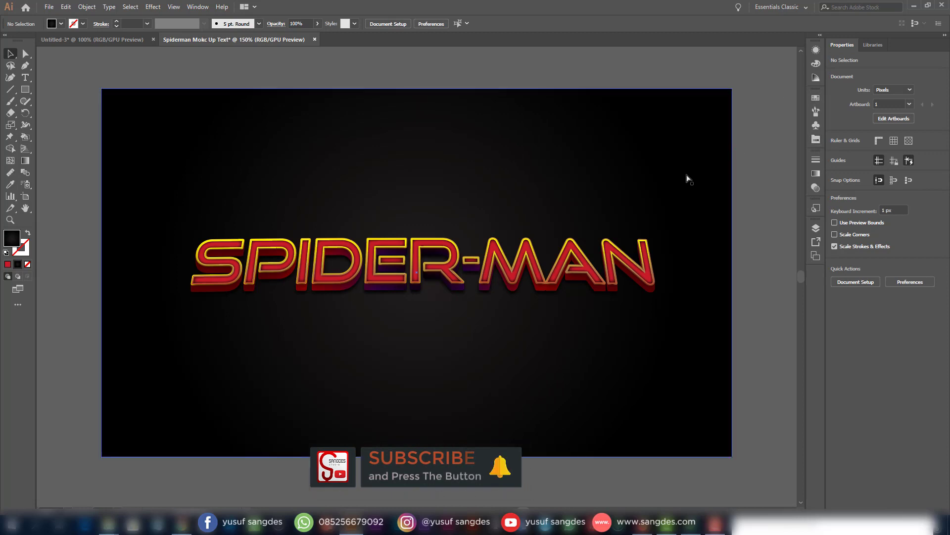
key("ctrl+minus")
left_click(584, 219)
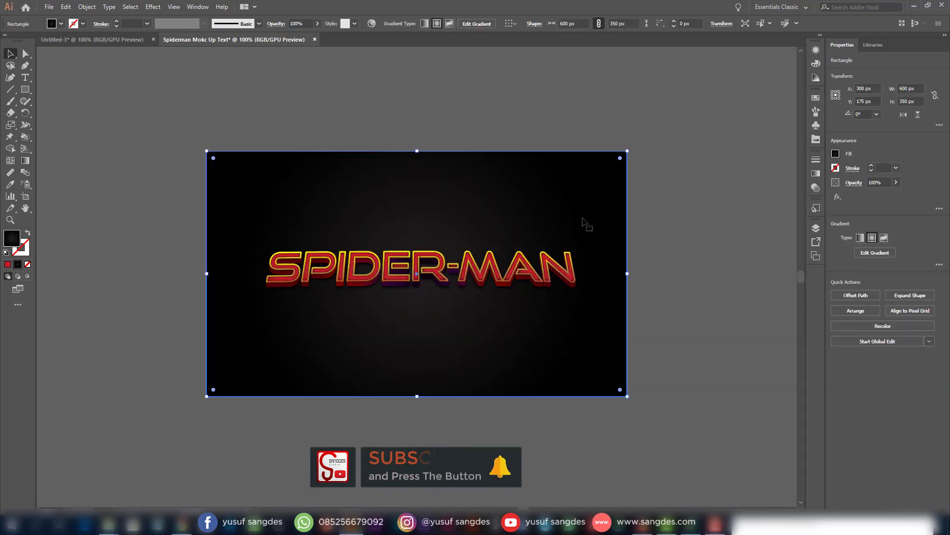
scroll(584, 223, "down", 2)
key("ctrl+minus")
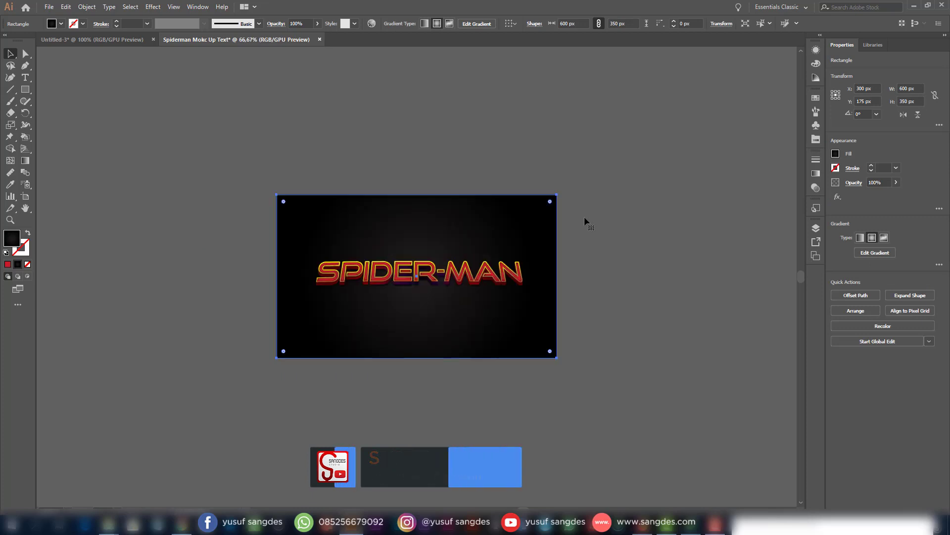
scroll(543, 244, "down", 2)
scroll(545, 208, "down", 2)
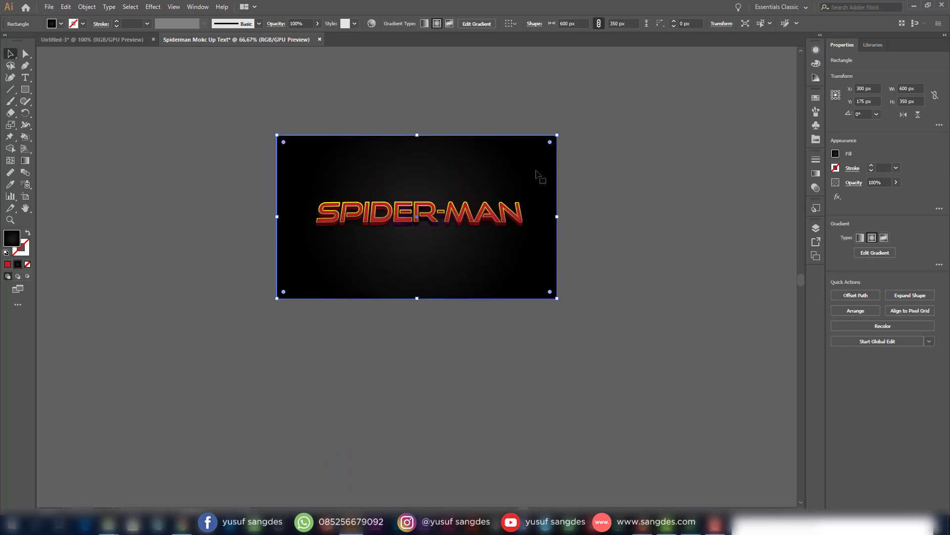
- Duplicate the black gradient rectangle straight down so the copy sits just below the artboard
left_click_drag(538, 164, 535, 343)
left_click(595, 336)
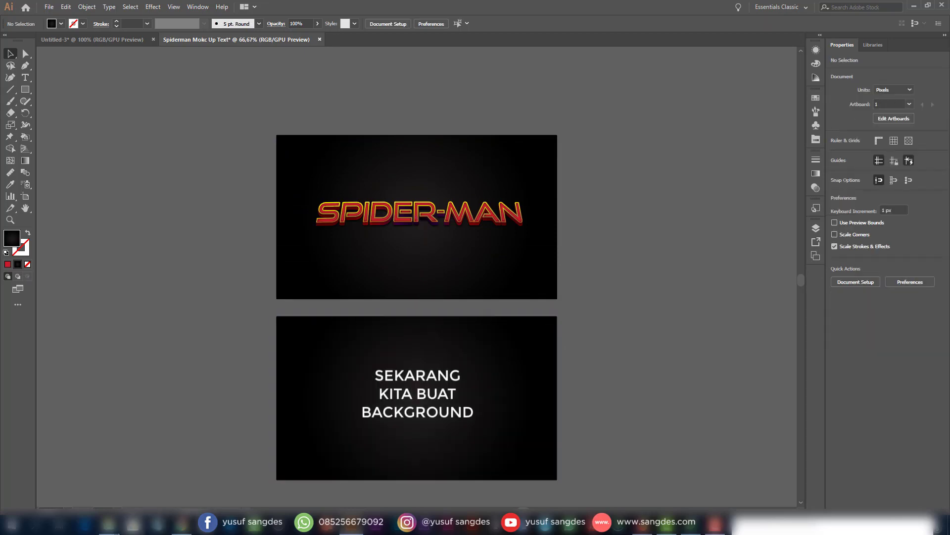
- Place the Spider-Man photo 5006d743-32df-4d5e-b0eb-35f424125f55 from the SPiderman Mockup text folder and send it behind all artwork
mouse_move(109, 524)
left_click(73, 497)
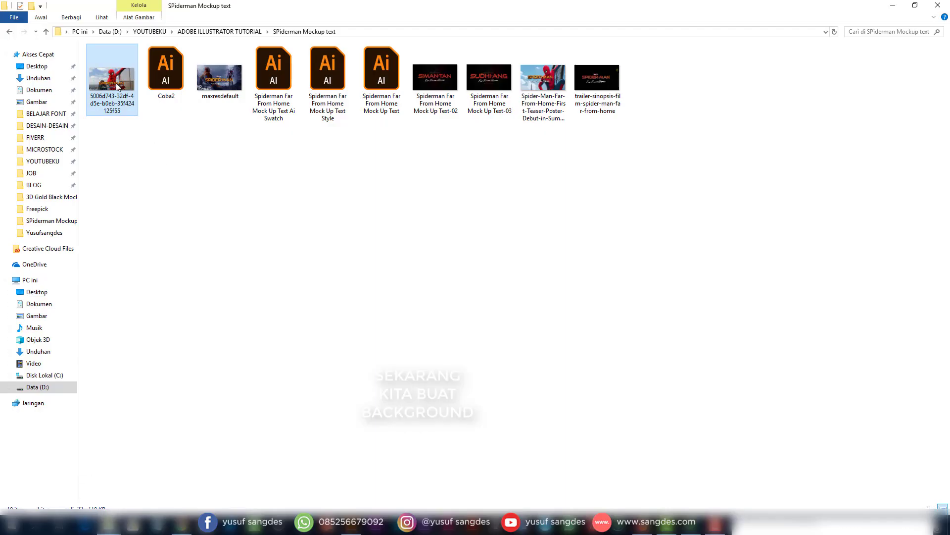
left_click_drag(117, 87, 610, 367)
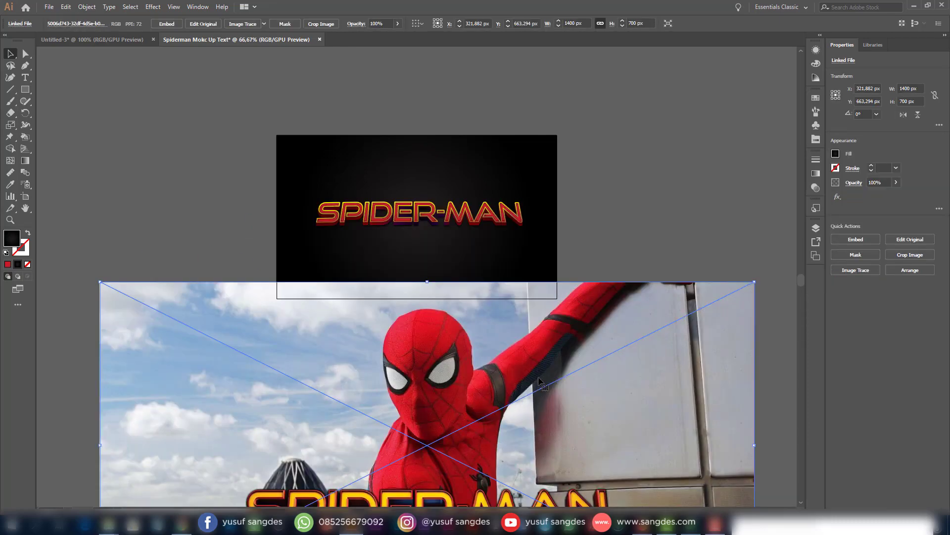
key("ctrl+shift+bracketleft")
scroll(584, 322, "down", 2)
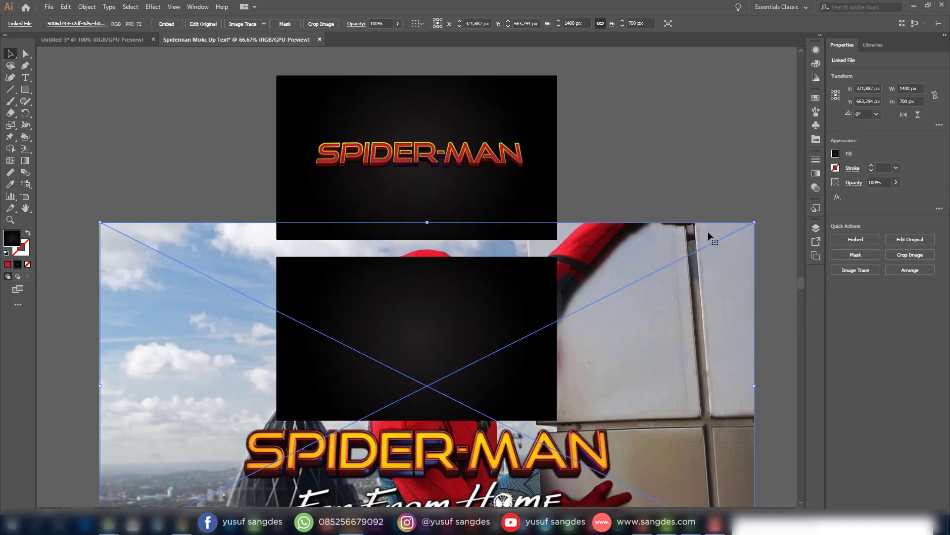
- Scale the placed photo proportionally to about 1240 x 620 px and position it behind the copied gradient rectangle
left_click_drag(754, 222, 698, 250)
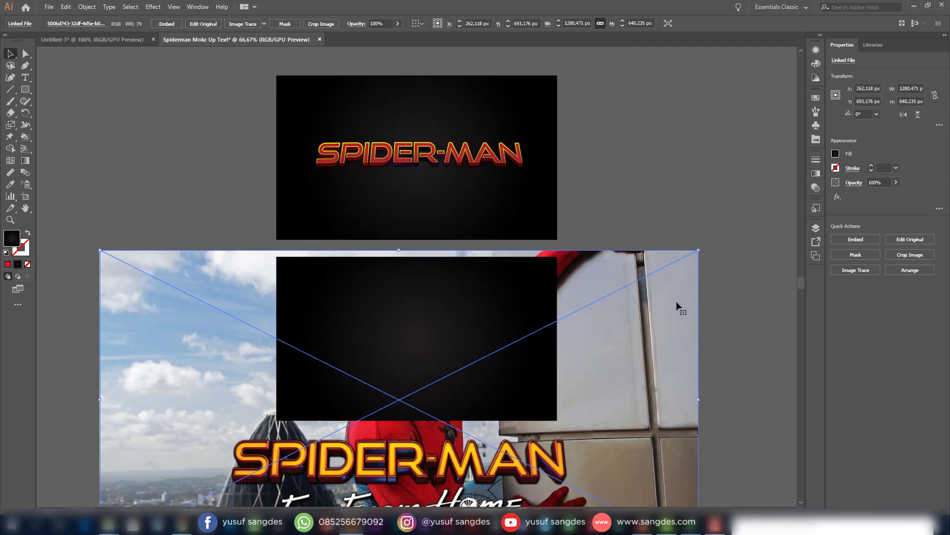
left_click_drag(659, 307, 662, 305)
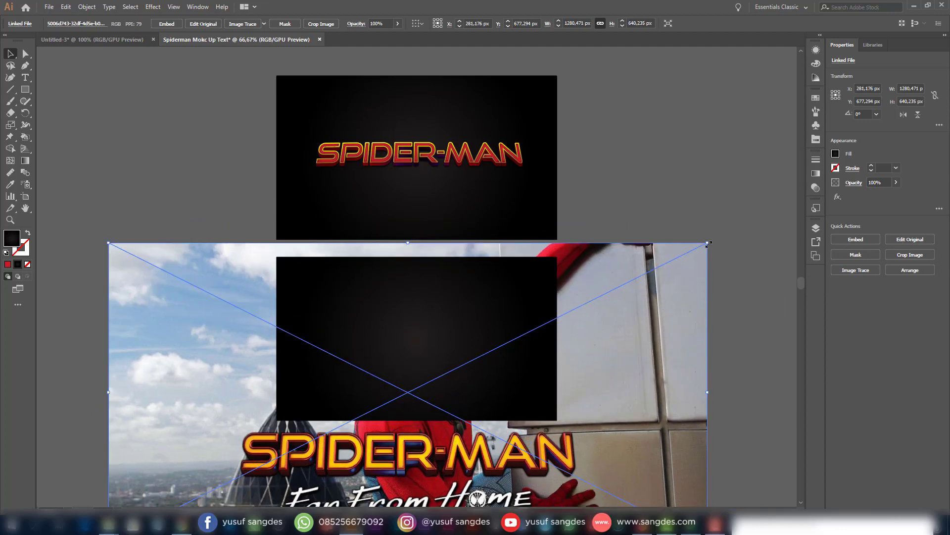
left_click_drag(709, 242, 688, 252)
mouse_move(663, 292)
left_mouse_down()
mouse_move(684, 281)
mouse_move(677, 288)
left_mouse_up()
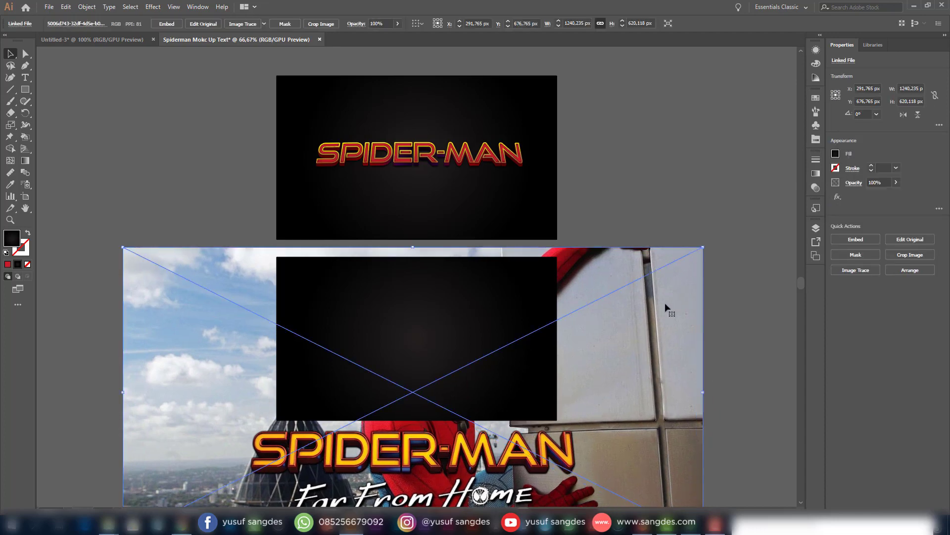
- Change the placed Spider-Man photo's blending mode so it blends into dark artwork beneath it
left_click(816, 173)
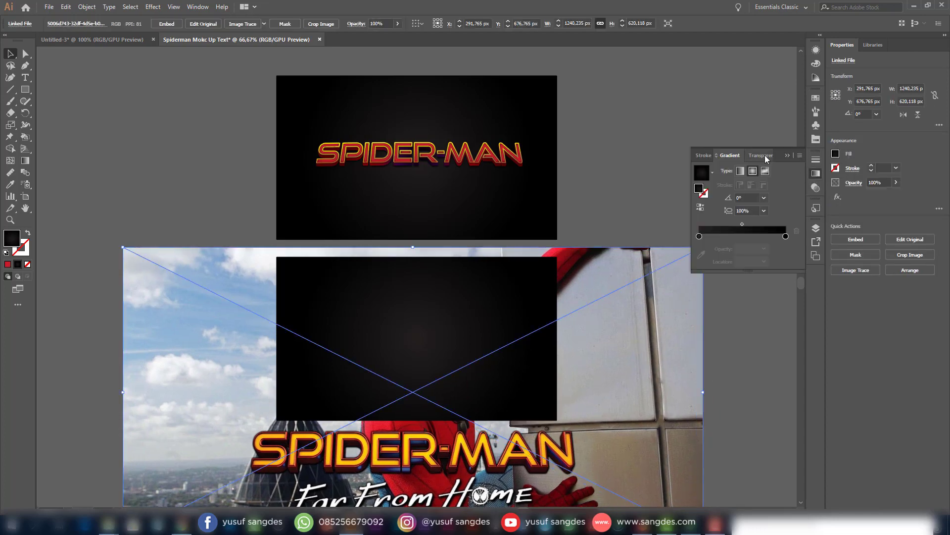
left_click(765, 156)
left_click(734, 170)
left_click(715, 184)
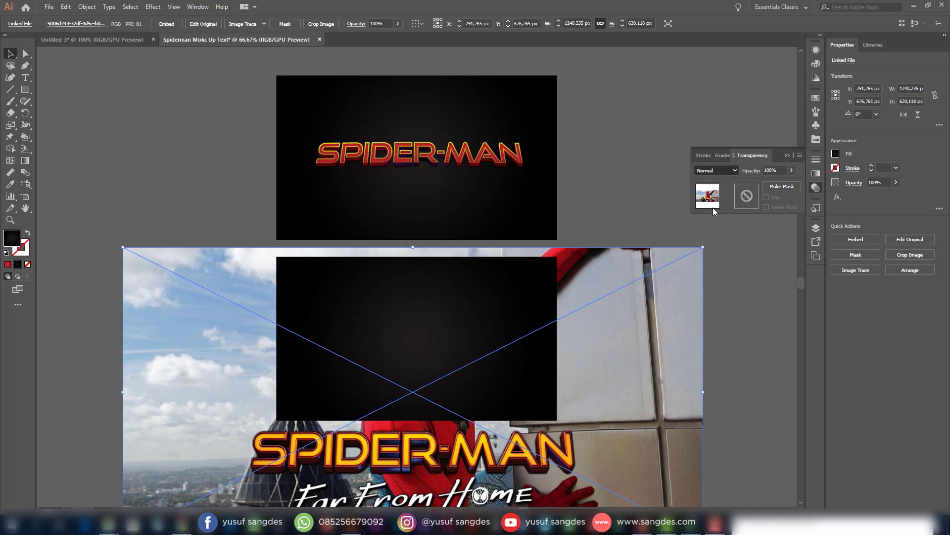
- Crop the photo to the copied gradient rectangle with a clipping mask
left_click(531, 312)
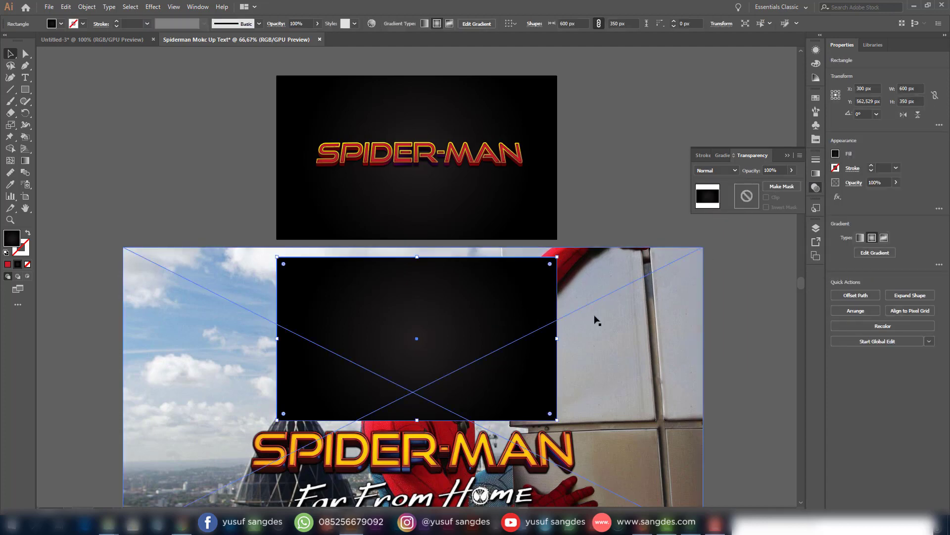
left_click(673, 299, "shift")
right_click(674, 301)
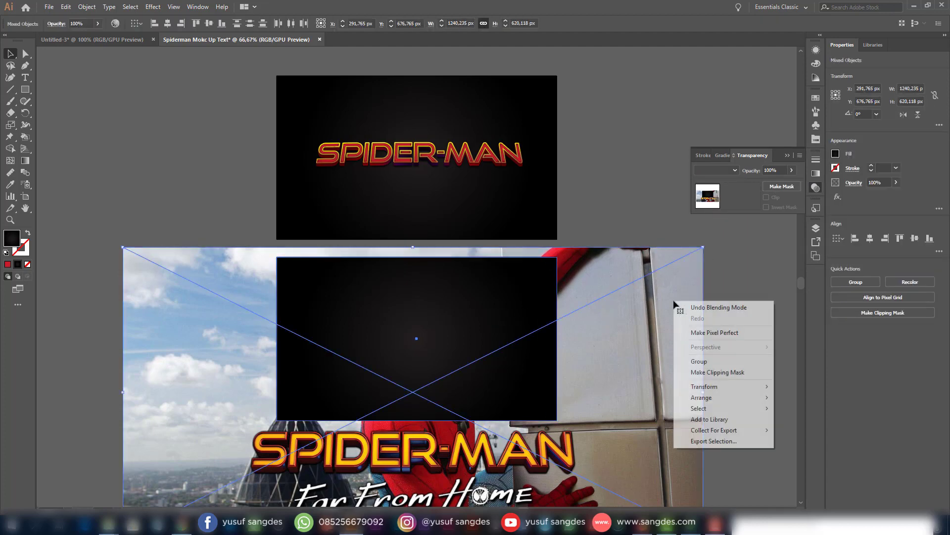
left_click(700, 372)
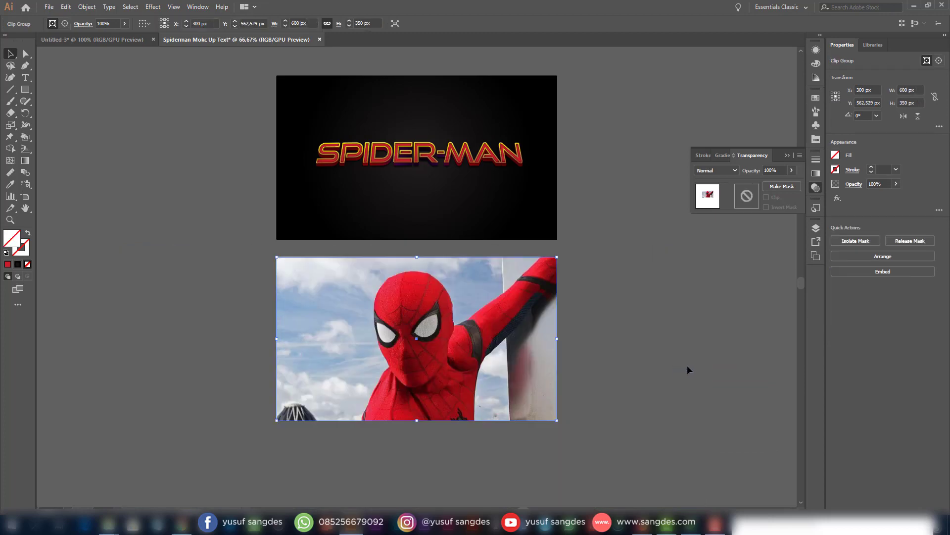
left_click(687, 365)
- Top-align the clipped photo with the black gradient rectangle so it overlays the artboard background
left_click(454, 311)
left_click(437, 95, "shift")
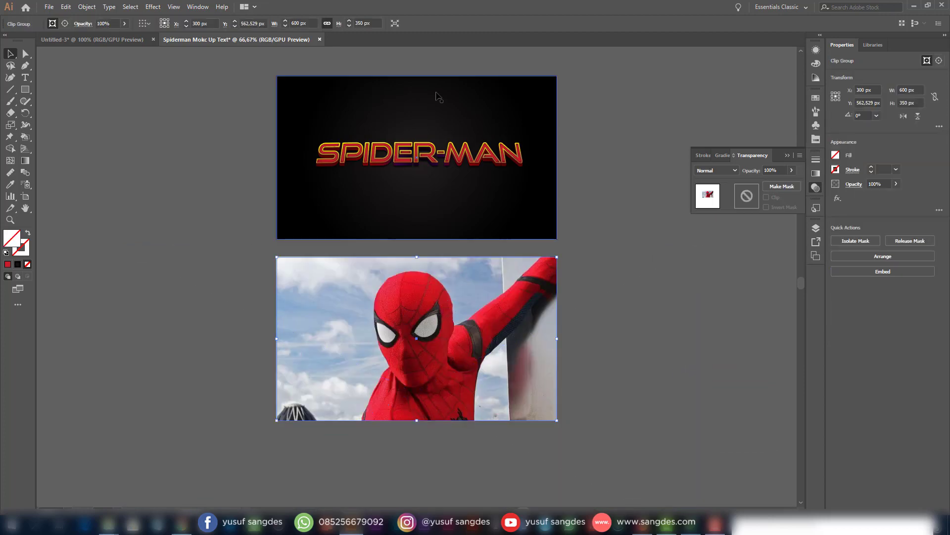
left_click(142, 24)
left_click(151, 55)
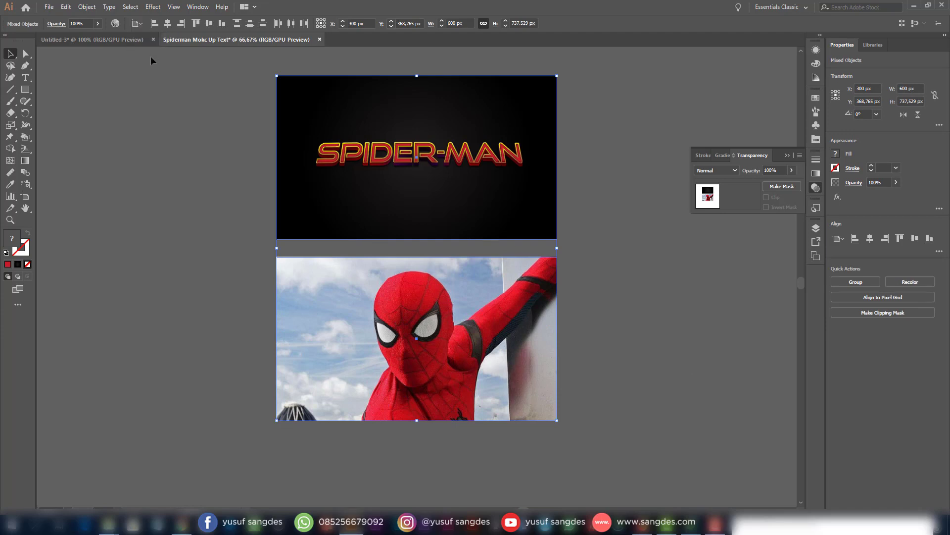
left_click(208, 23)
left_click(595, 183)
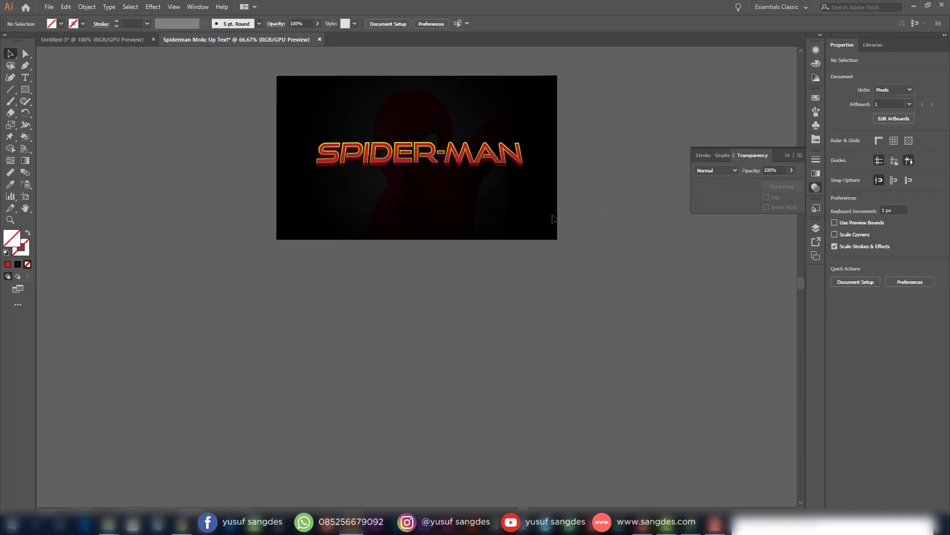
- Examine the SPIDER-MAN text over the blended photo background at 100%, 150% and 200% zoom
left_click_drag(569, 203, 448, 238)
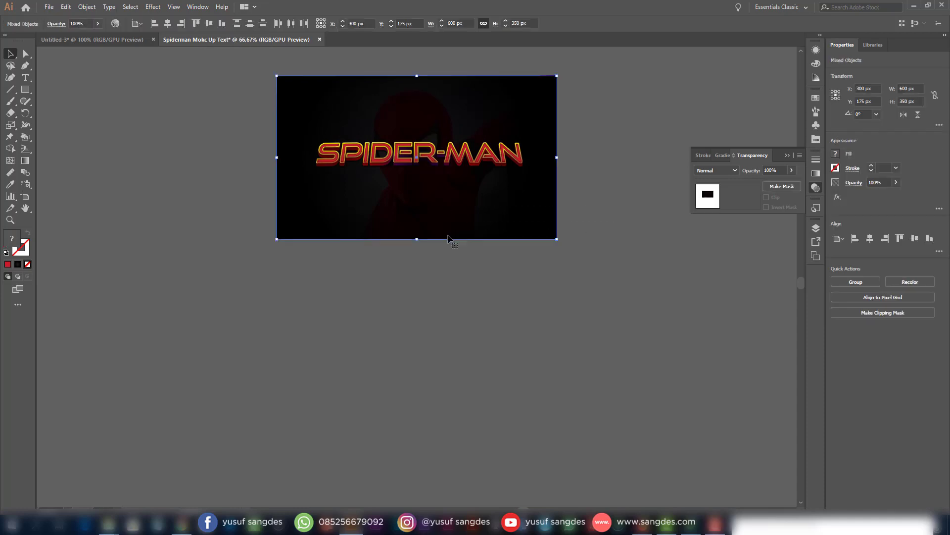
left_click(535, 278)
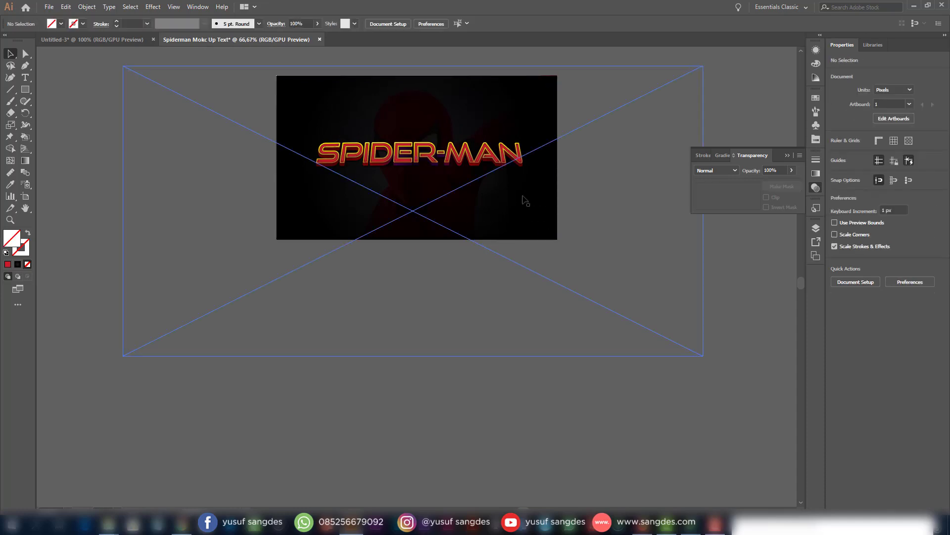
scroll(629, 213, "up", 2)
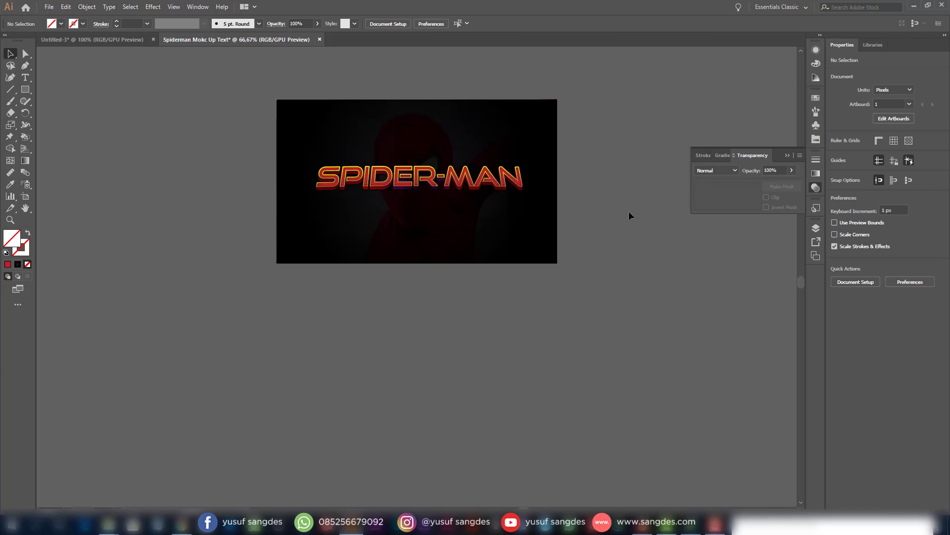
key("ctrl+1")
scroll(630, 216, "up", 2)
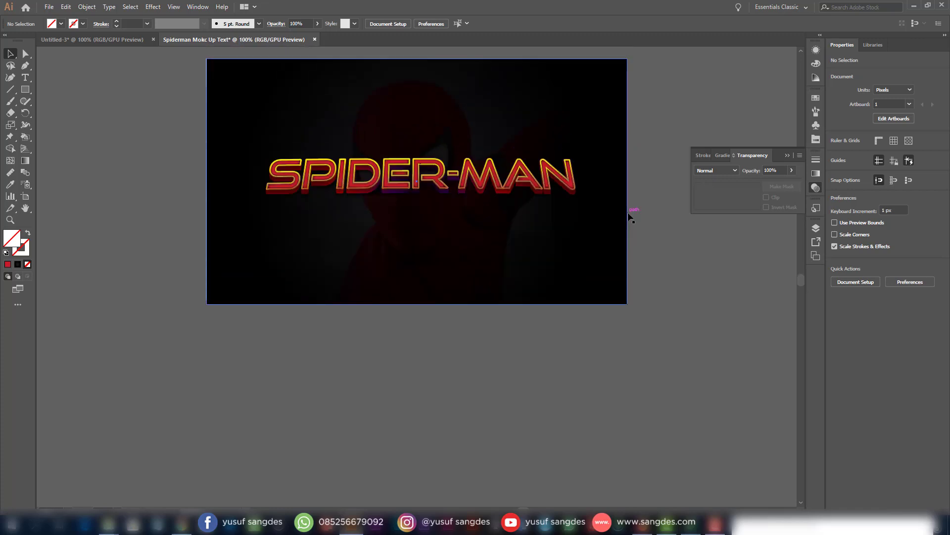
key("ctrl+equal")
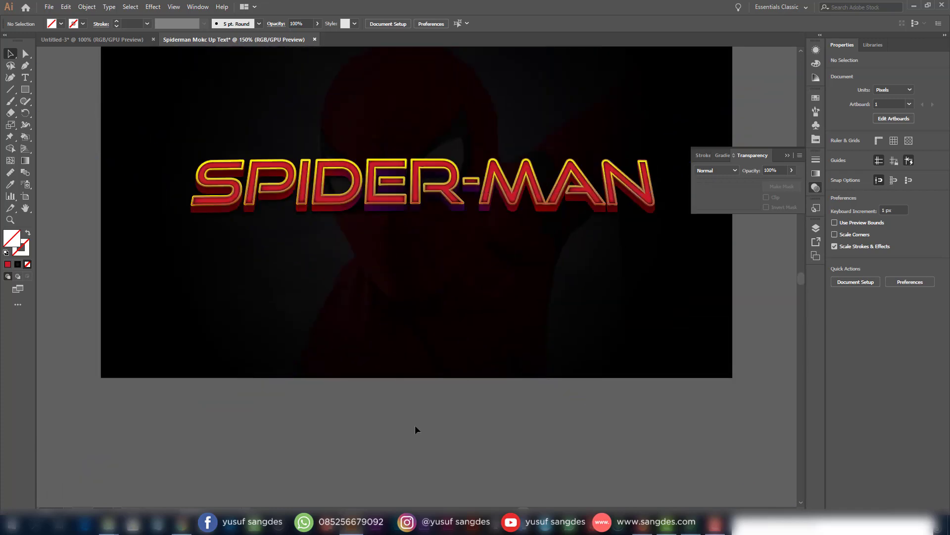
scroll(415, 424, "up", 3)
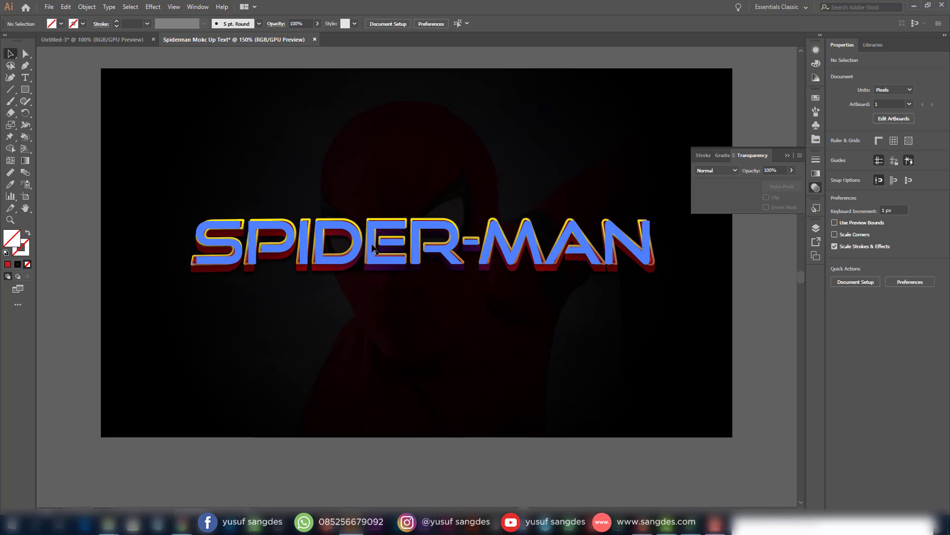
key("ctrl+=")
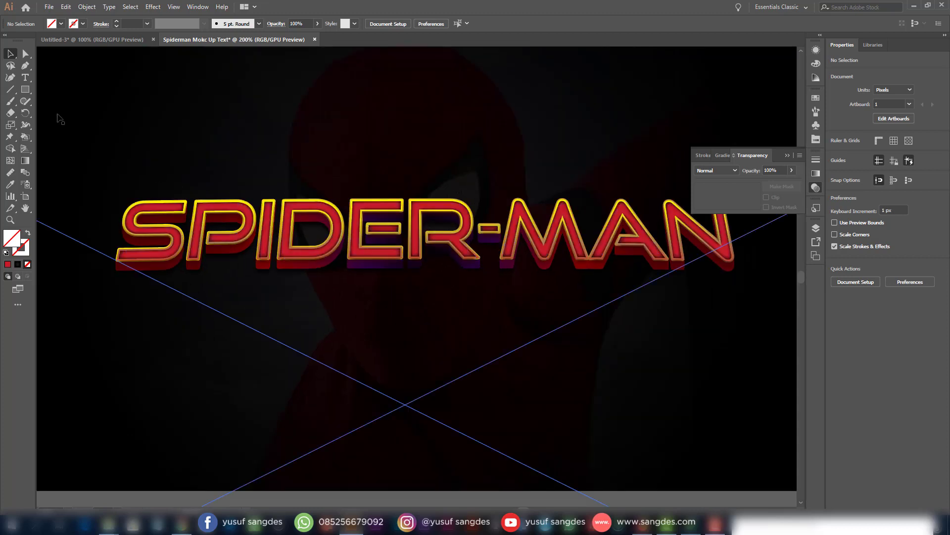
key("ctrl+minus")
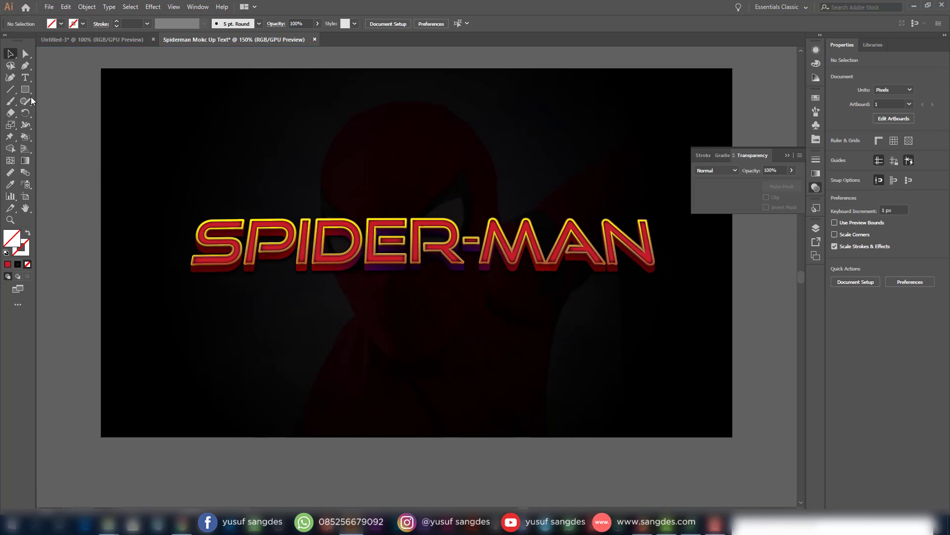
- Draw a circle about 96 px in diameter over the artboard's upper-left edge and fill it with the White, Black gradient
mouse_move(26, 90)
left_mouse_down()
mouse_move(77, 123)
mouse_move(160, 203)
left_mouse_up()
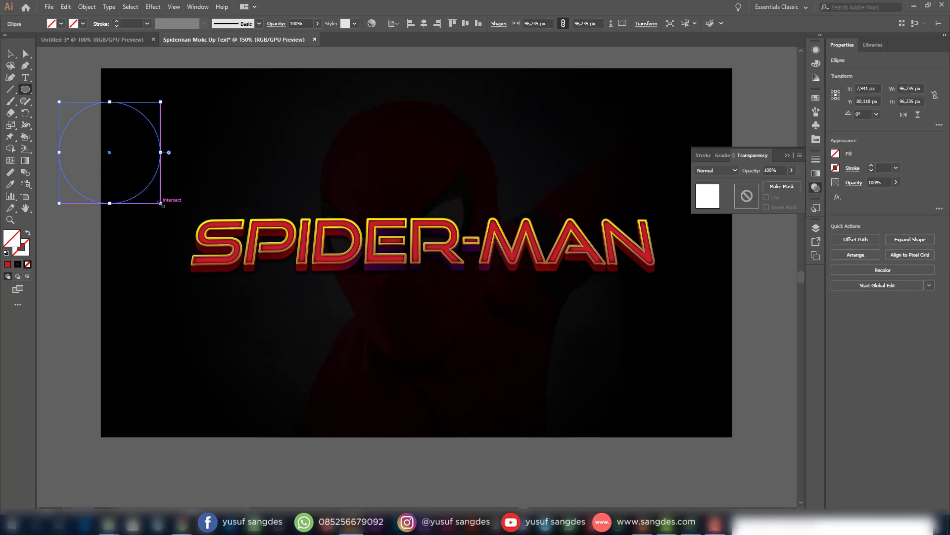
left_click(815, 174)
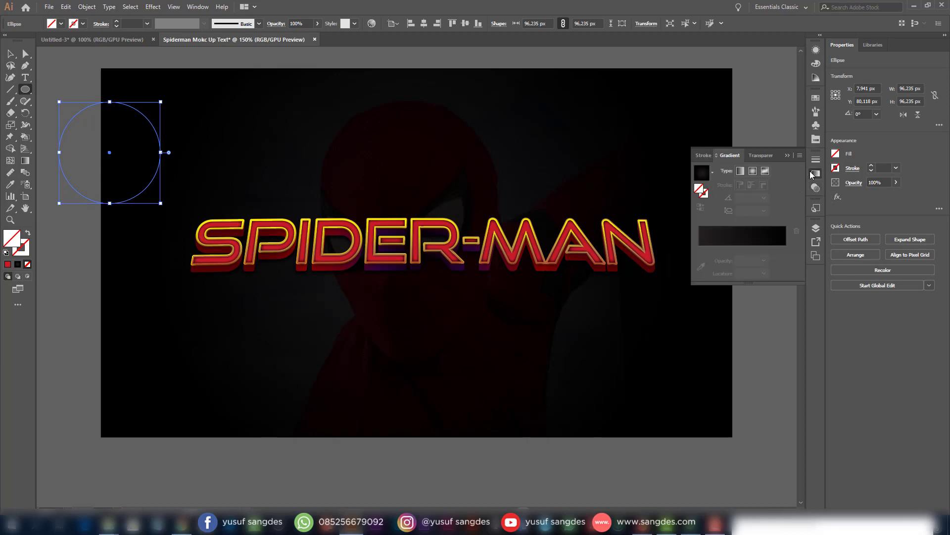
left_click(713, 172)
scroll(686, 193, "up", 2)
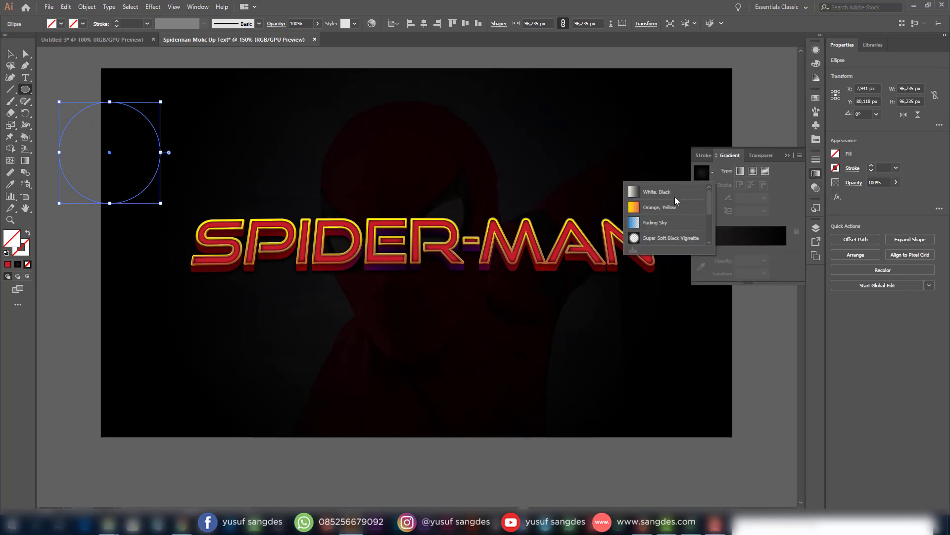
left_click(652, 192)
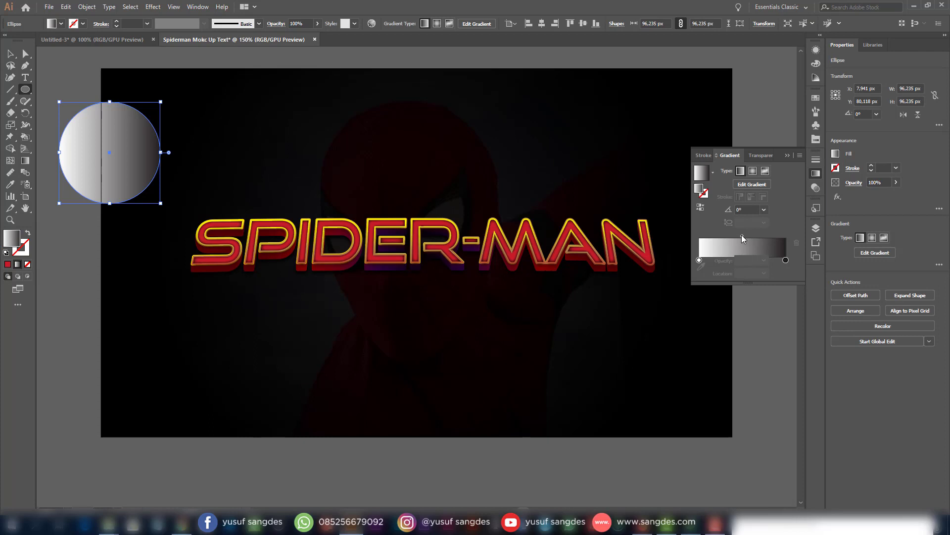
- Move the circle's gradient midpoint to about 38% and change the gradient type to radial
left_click_drag(741, 236, 731, 236)
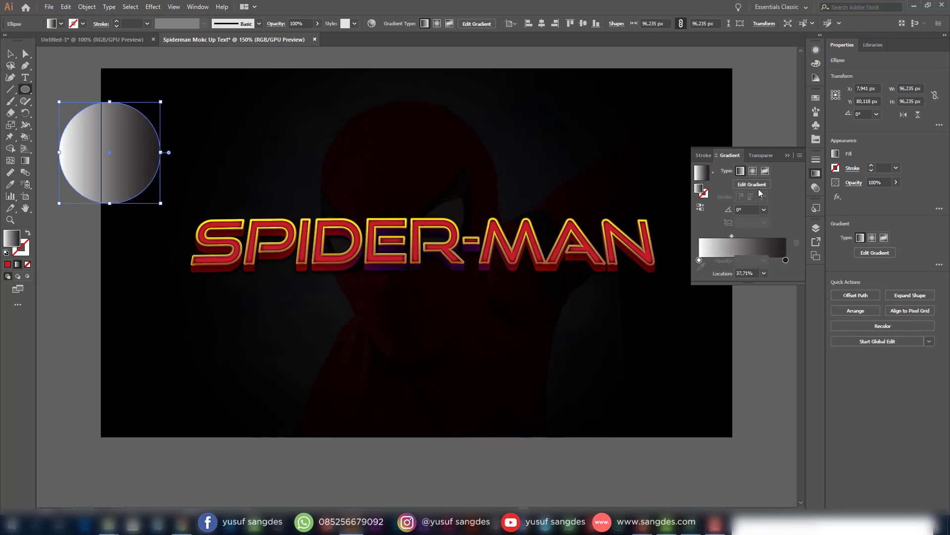
left_click(753, 171)
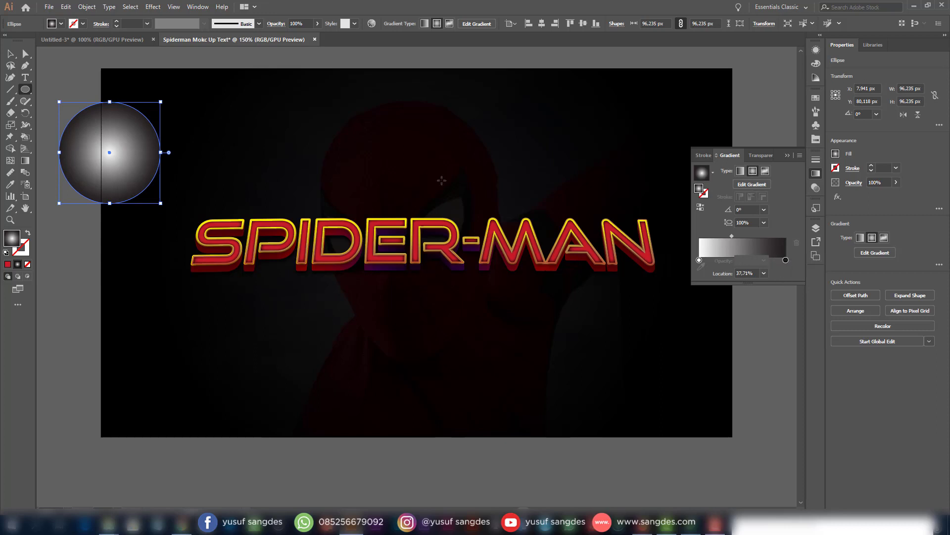
left_click(10, 53)
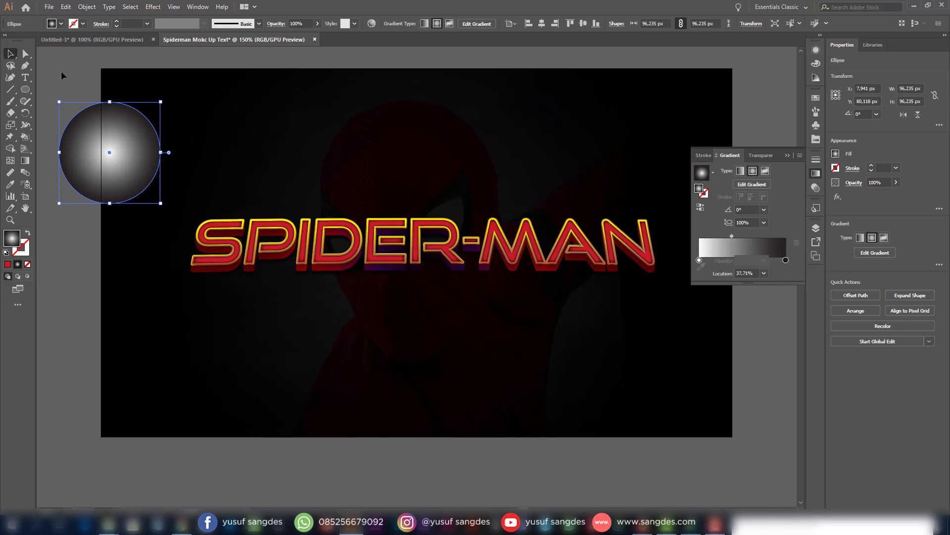
left_click(79, 106)
left_click(91, 128)
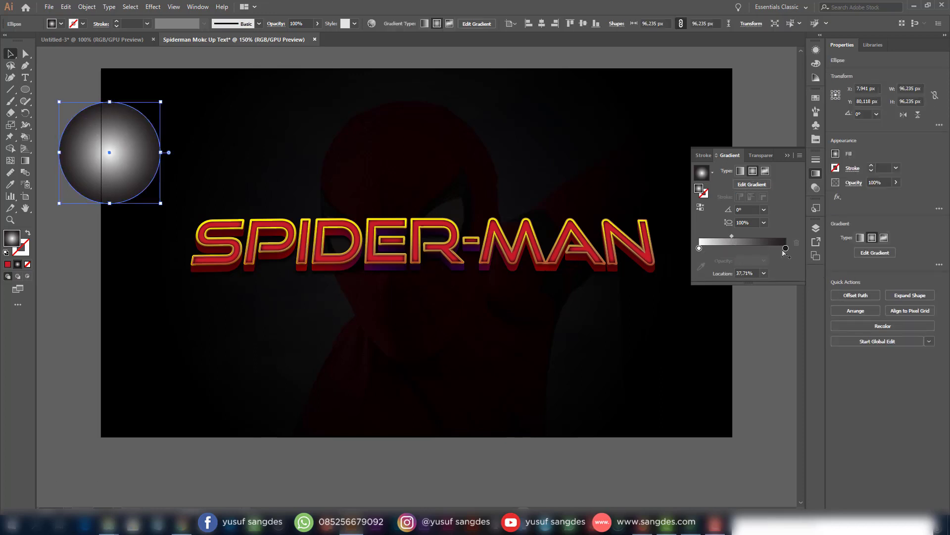
- Set the circle gradient's outer color stop to pure black and move the midpoint to about 29%
left_click(785, 249)
double_click(785, 249)
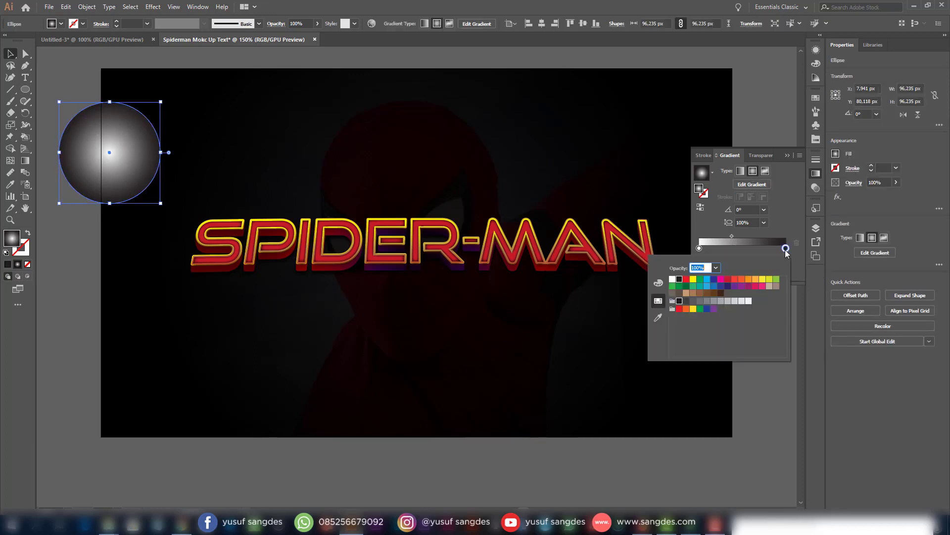
left_click(658, 283)
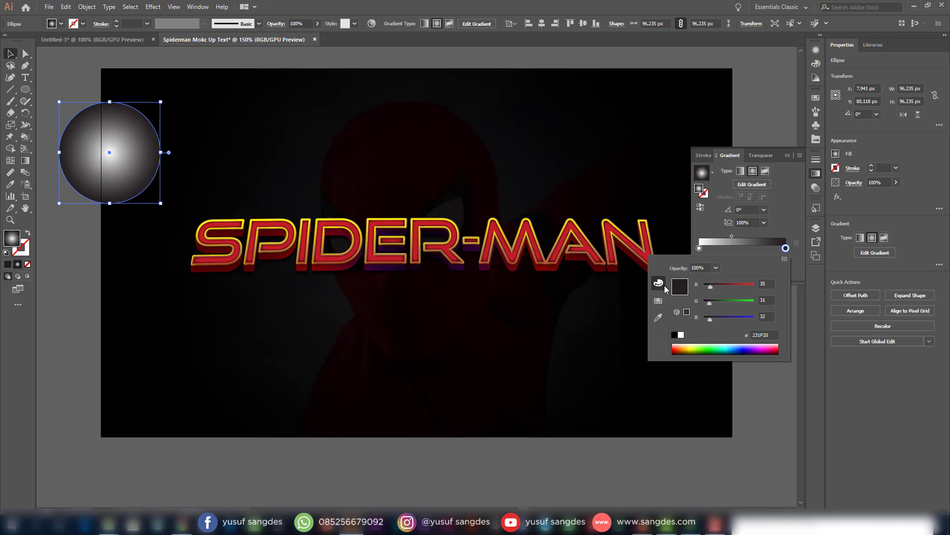
left_click(675, 335)
left_click_drag(733, 236, 723, 234)
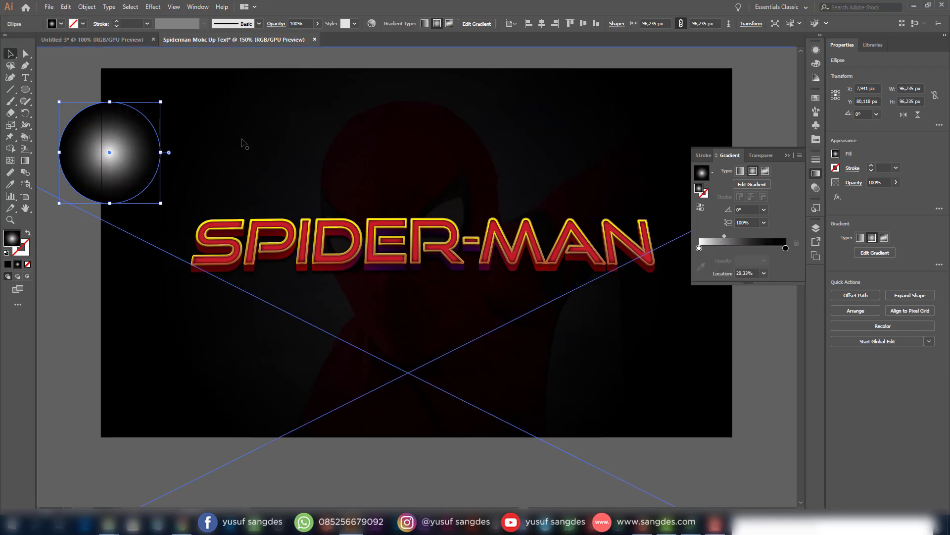
- Duplicate the radial gradient circle twice in a row above the SPIDER-MAN text and reselect the original
left_click_drag(144, 140, 261, 141)
left_click_drag(368, 153, 383, 154)
left_click(133, 153)
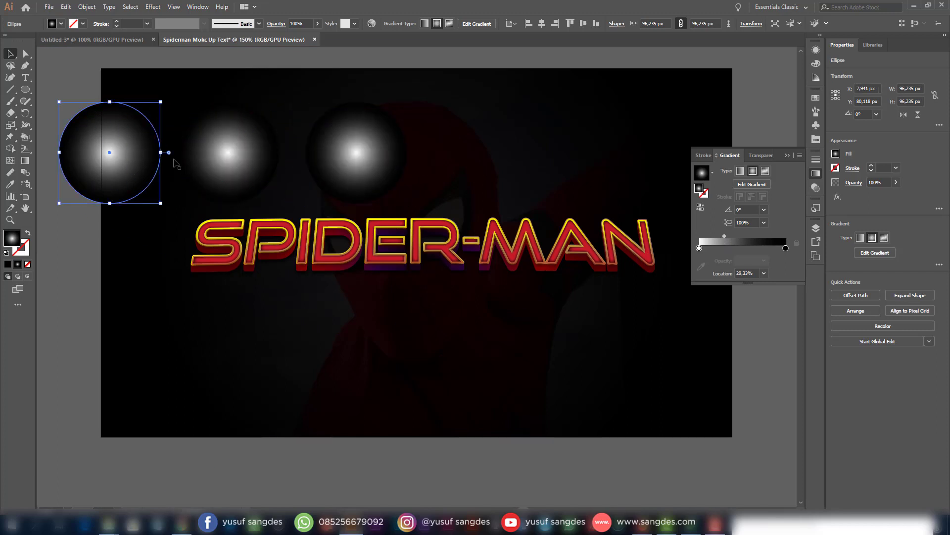
- Change the inner color stop of the first gradient circle to red
double_click(699, 249)
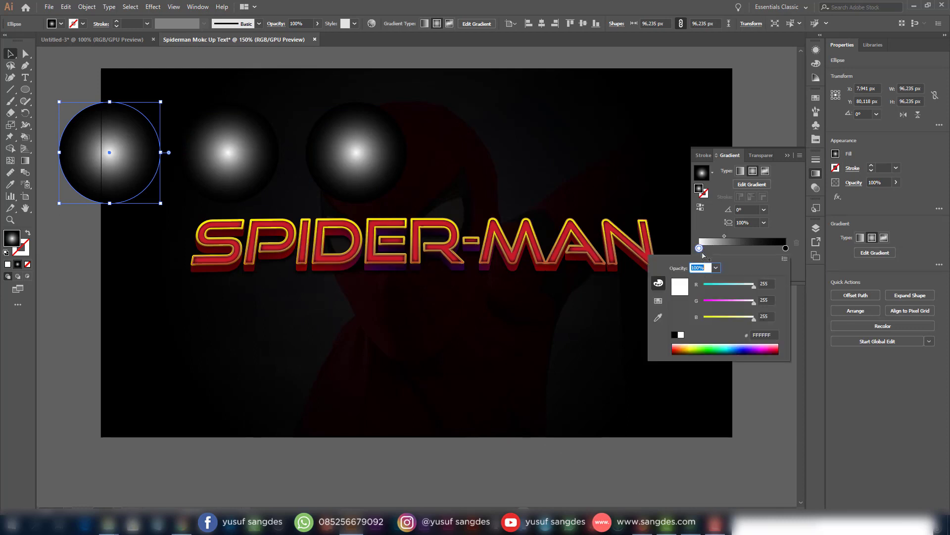
left_click(659, 301)
left_click(679, 309)
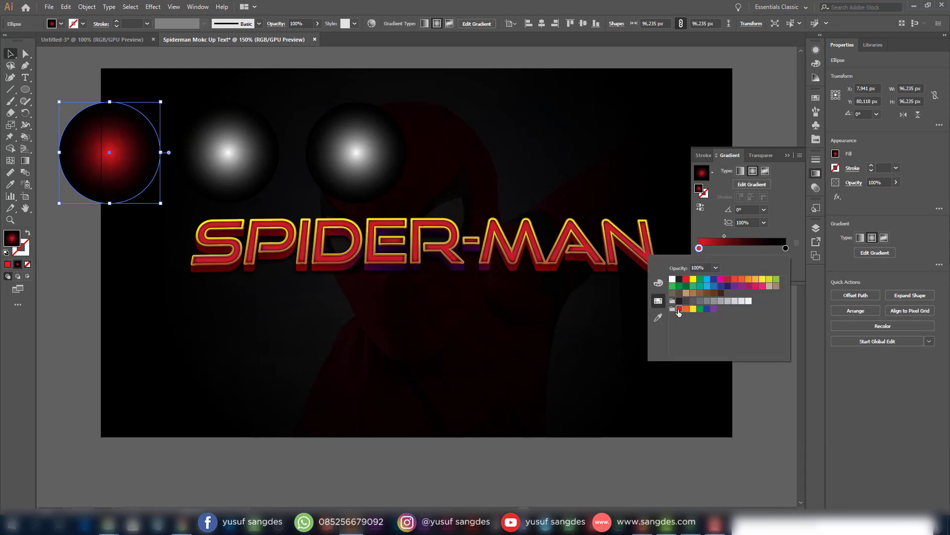
- Change the inner color stop of the middle gradient circle to yellow
left_click(243, 168)
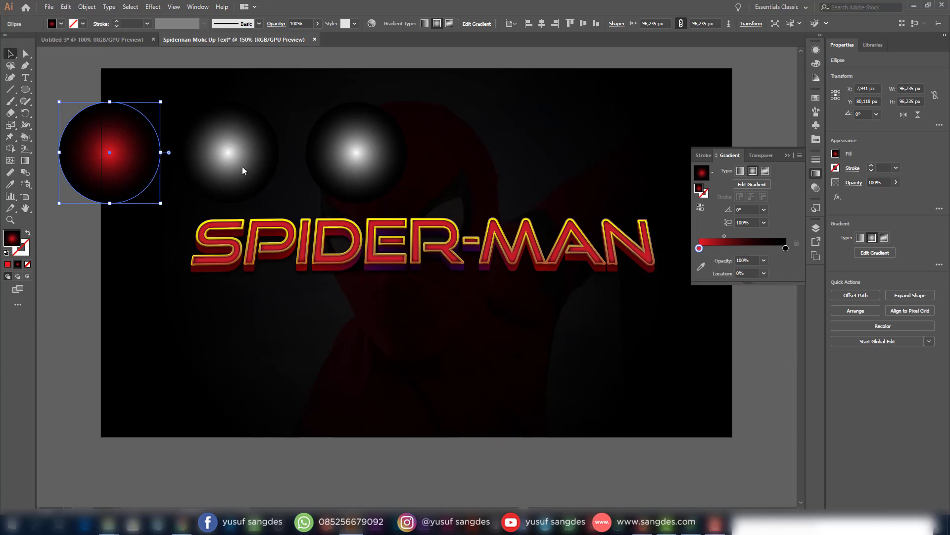
left_click(283, 191)
left_click(272, 187)
left_click(699, 248)
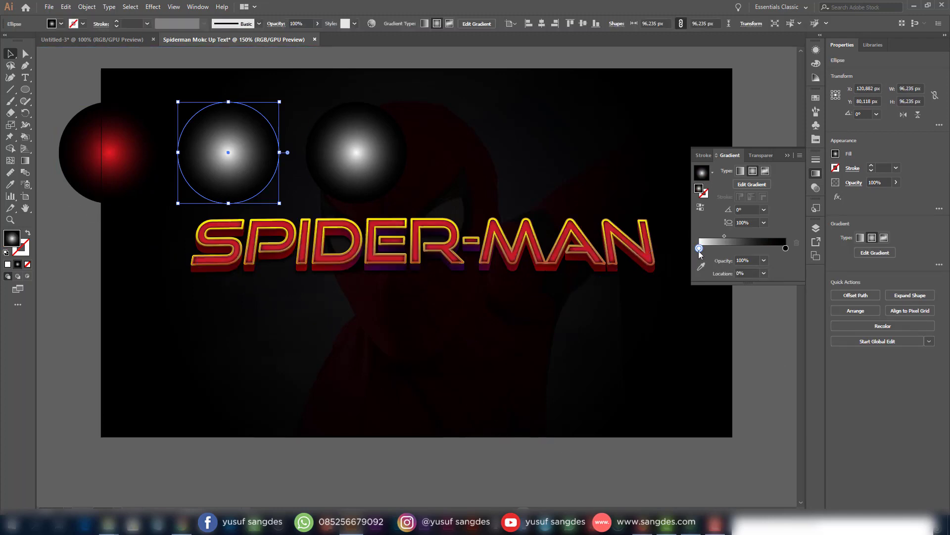
double_click(699, 248)
left_click(762, 280)
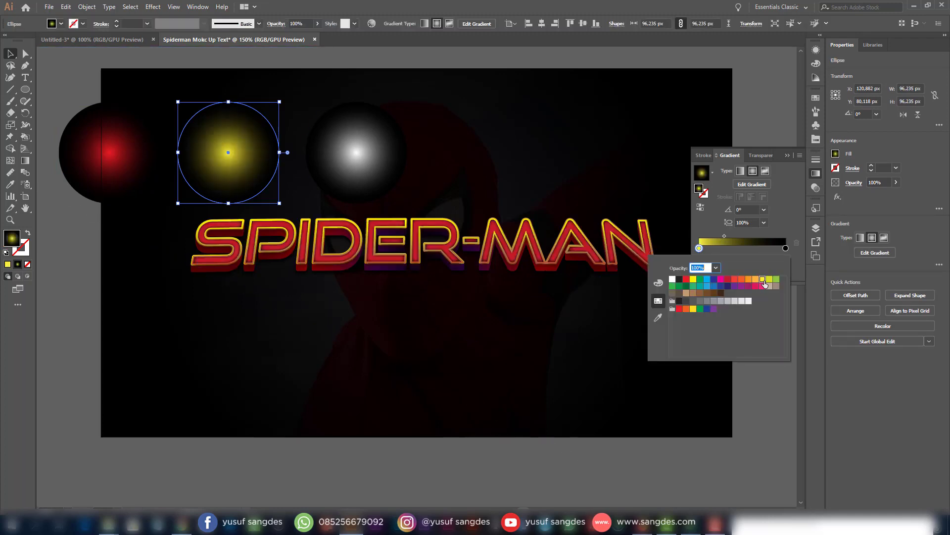
- Scale the yellow circle down slightly and the white circle to about 59 px, keeping both centered in place
left_click(354, 147)
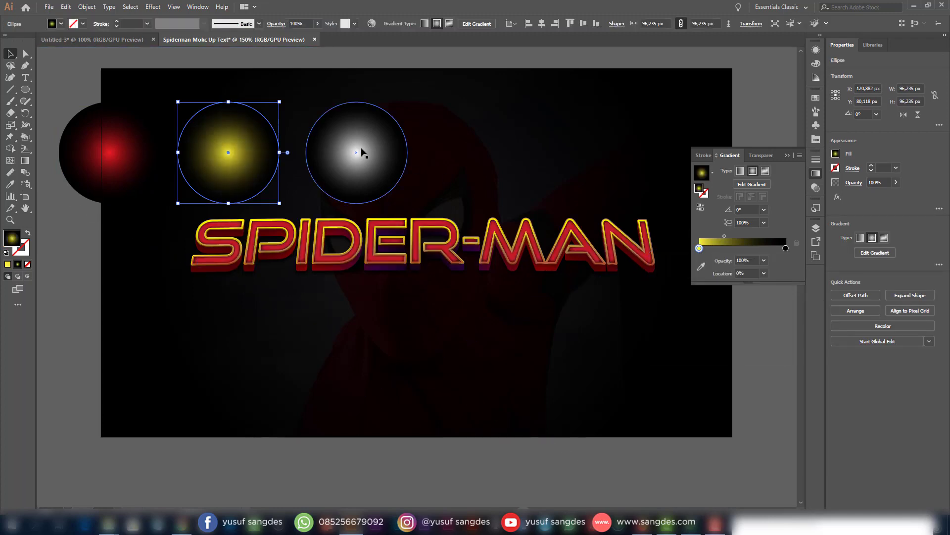
left_click_drag(280, 102, 273, 108)
left_click(363, 144)
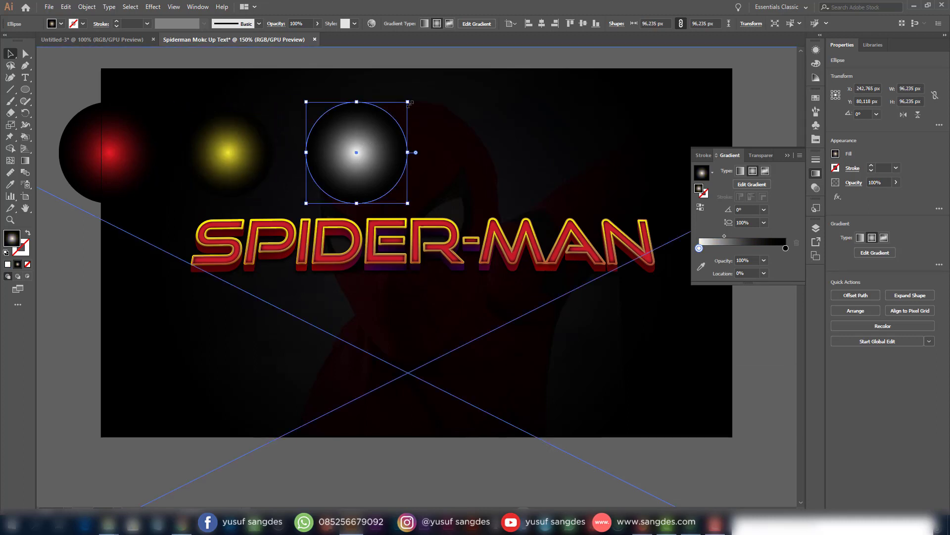
left_click_drag(409, 103, 388, 121)
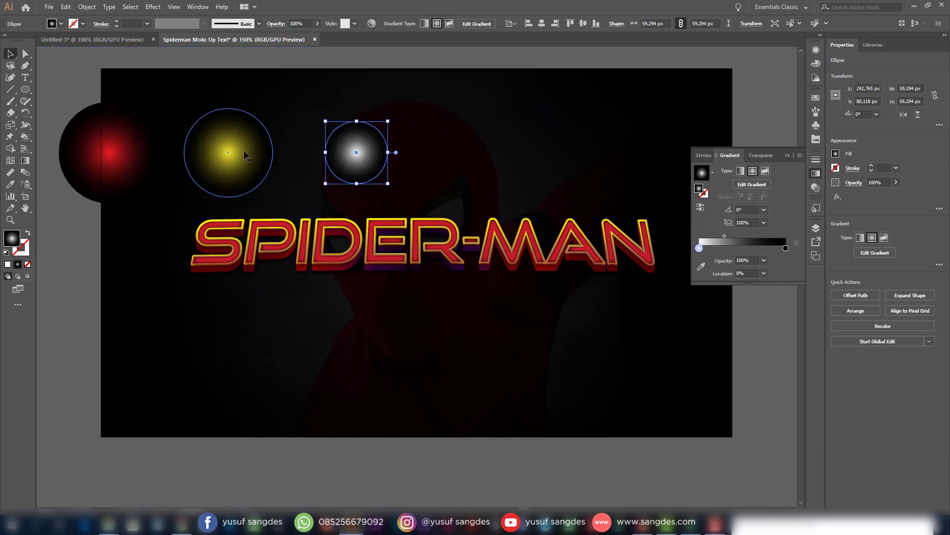
- Set the blending mode of the red, yellow and white gradient circles to Screen
left_click(246, 156, "shift")
left_click(114, 153, "shift")
left_click(756, 157)
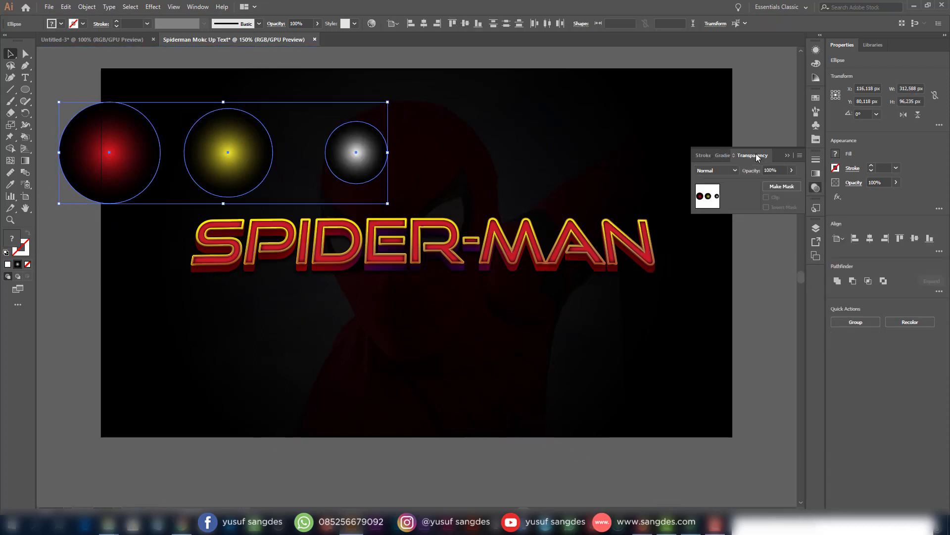
left_click(736, 171)
left_click(715, 235)
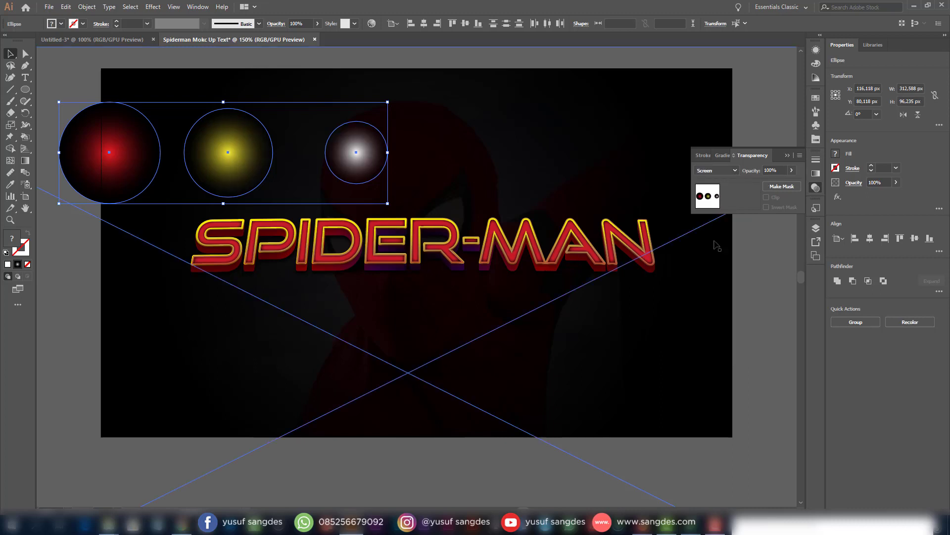
- Stack the three circles concentrically, placed above the SPIDER-MAN text, and group them into one glow
left_click(424, 24)
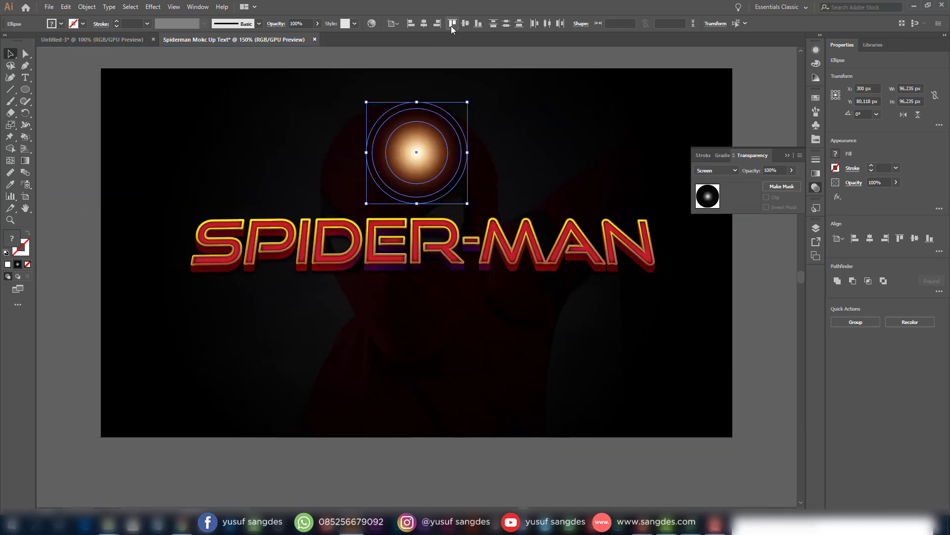
left_click(465, 23)
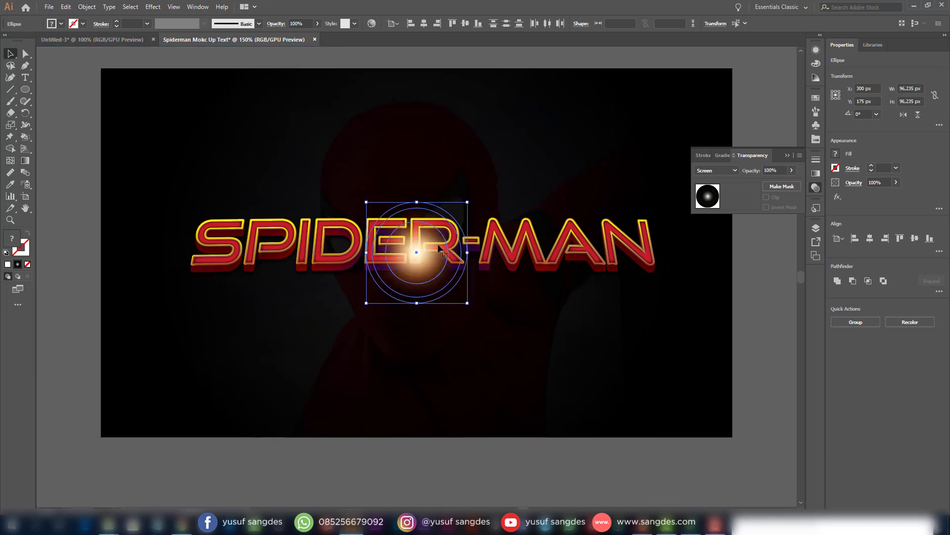
left_click_drag(437, 262, 444, 147)
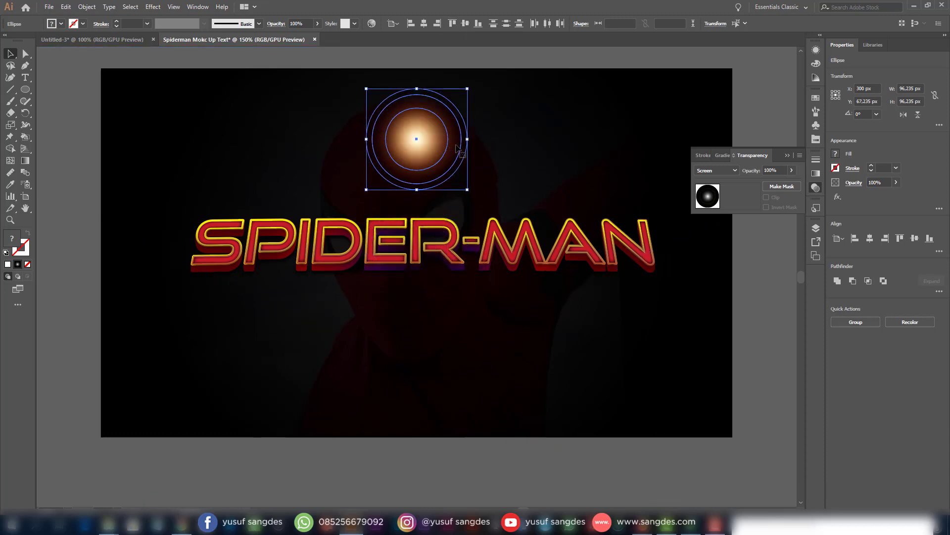
key("ctrl+shift+b")
left_click(329, 64)
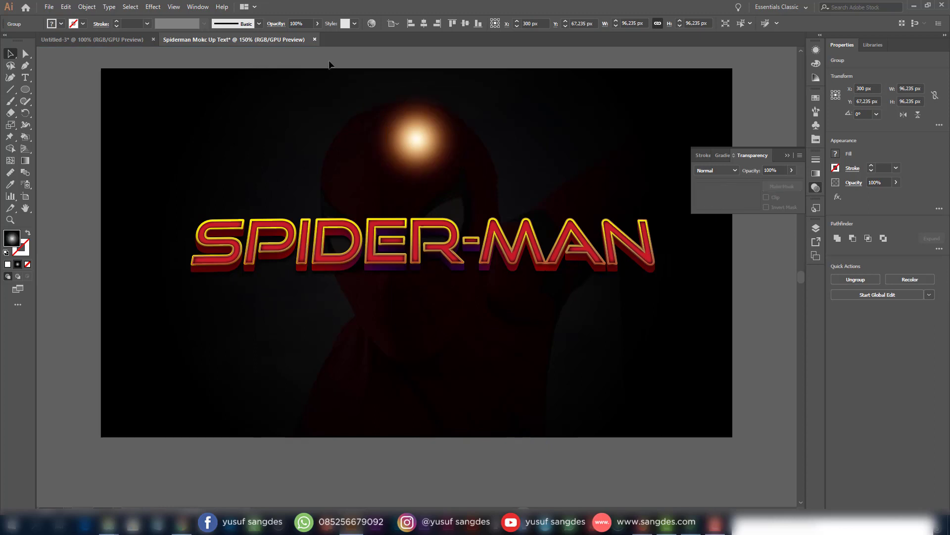
- Scale the glow group down to about 38 px and place it on the top edge of the letter P
left_click_drag(445, 126, 311, 193)
left_click_drag(330, 158, 281, 224)
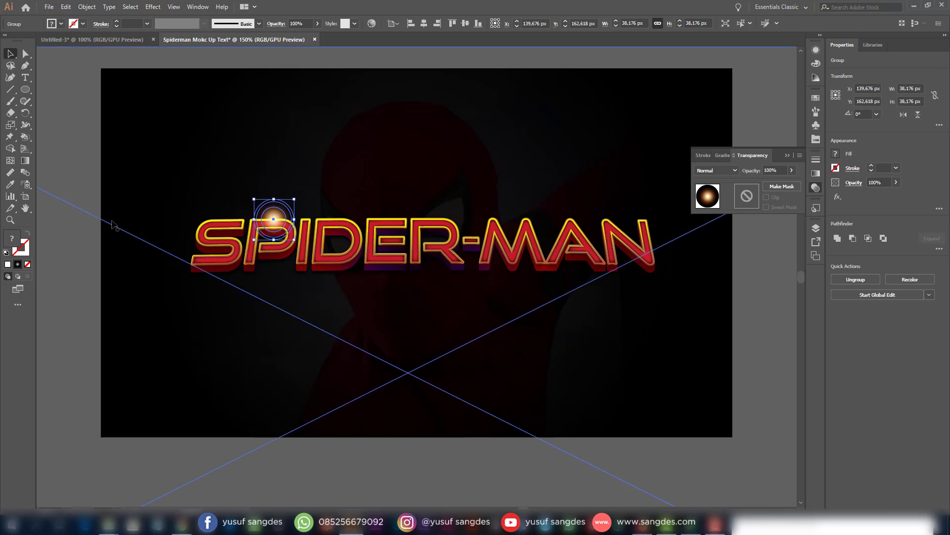
left_click(83, 209)
- Shrink the glow slightly and lay a copy flattened into a streak of about 84 × 4 px across its center
scroll(378, 218, "up", 3)
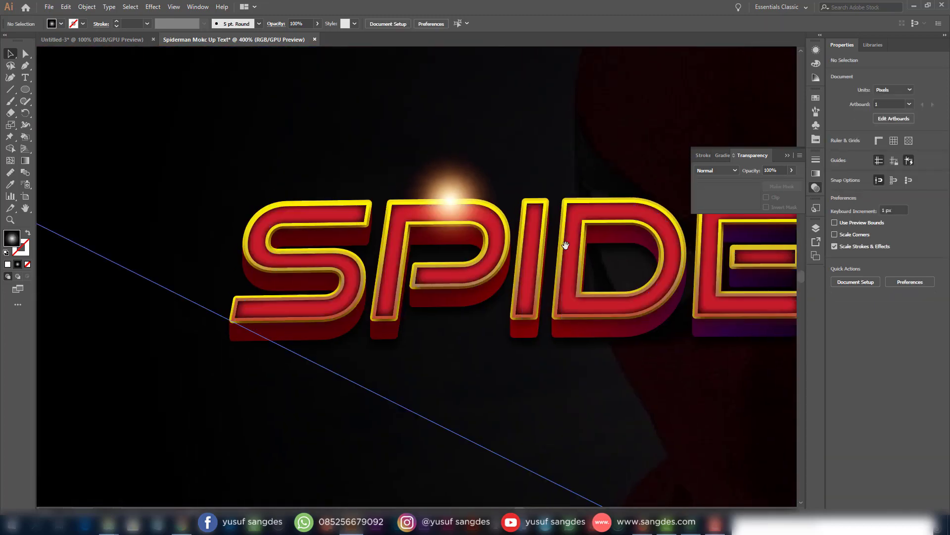
left_click(495, 162)
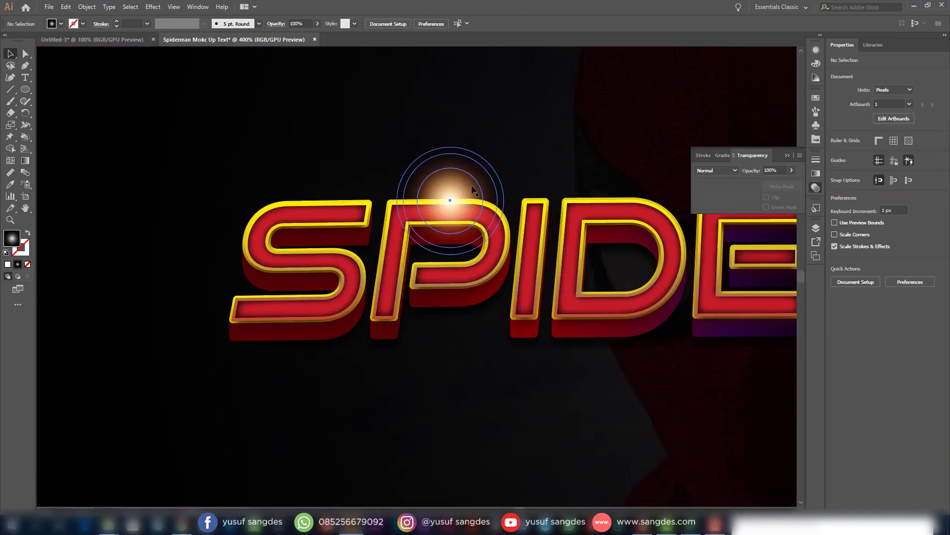
mouse_move(503, 147)
left_mouse_down()
mouse_move(513, 146)
mouse_move(492, 159)
left_mouse_up()
left_click_drag(457, 191, 760, 245)
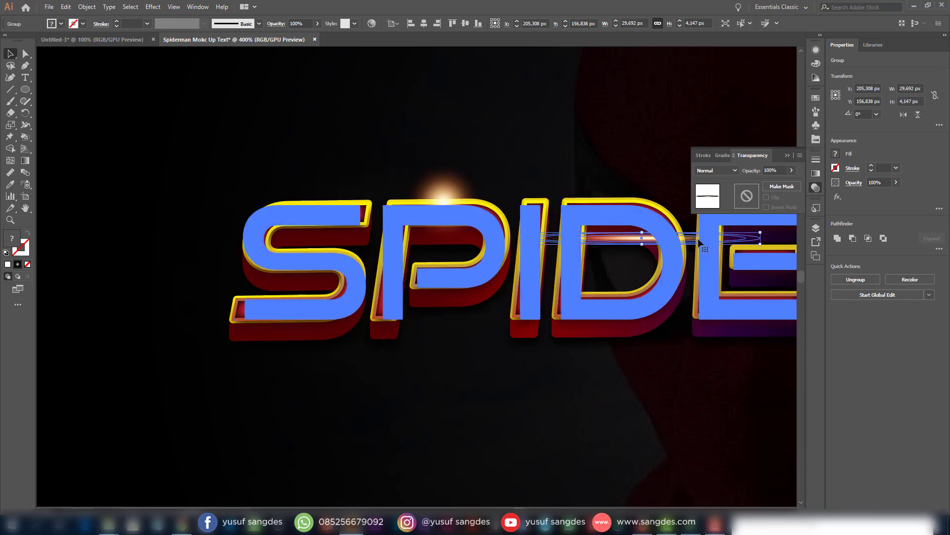
left_click_drag(656, 239, 489, 200)
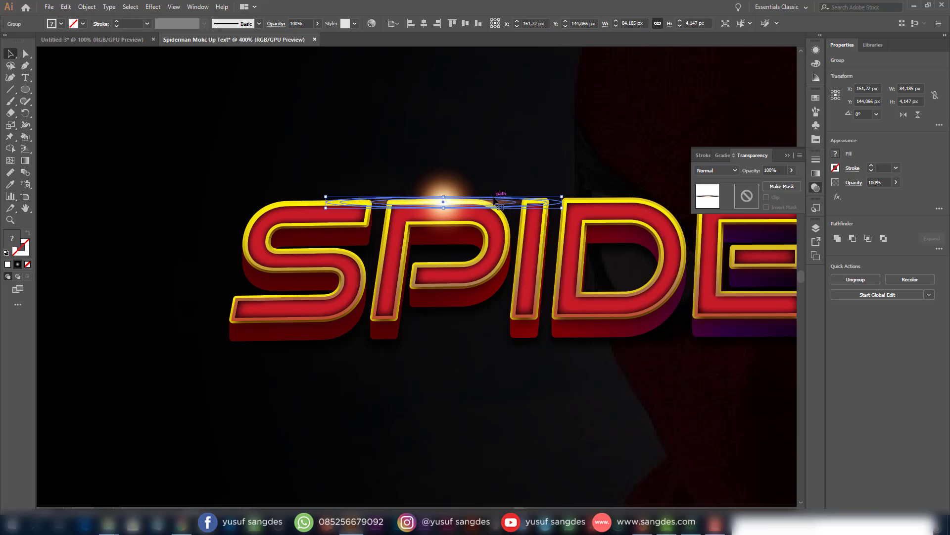
- Reduce the round glow on the P to about 18 px, keeping it centered on the streak
left_click(459, 183)
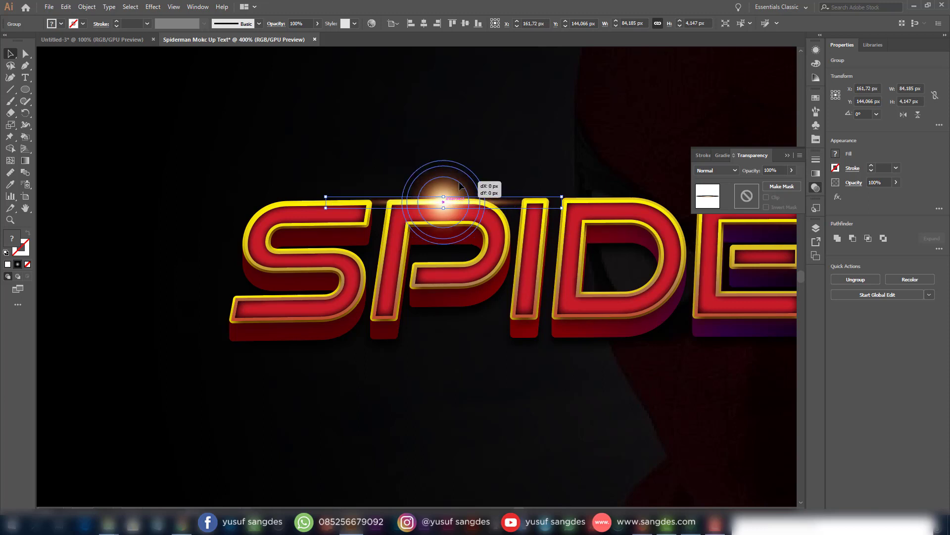
left_click_drag(485, 160, 476, 169)
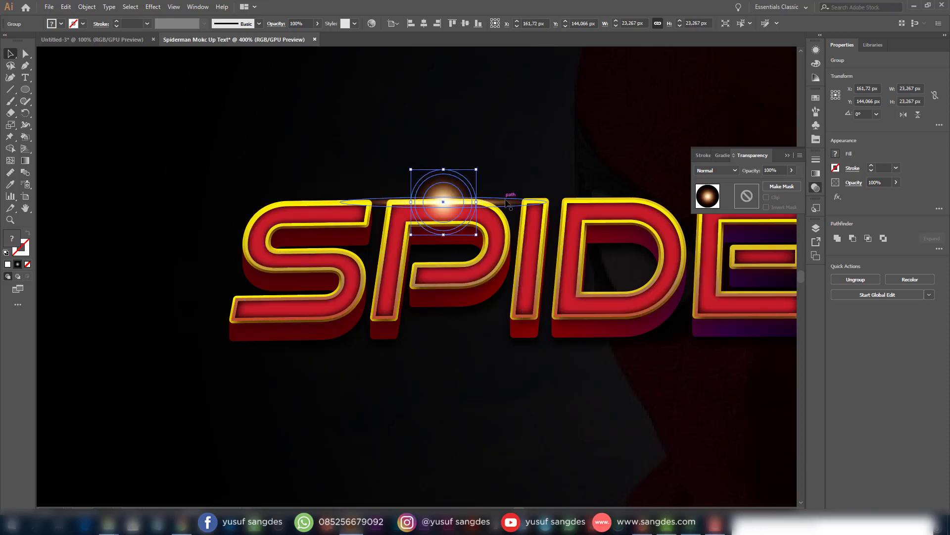
left_click(510, 203, "shift")
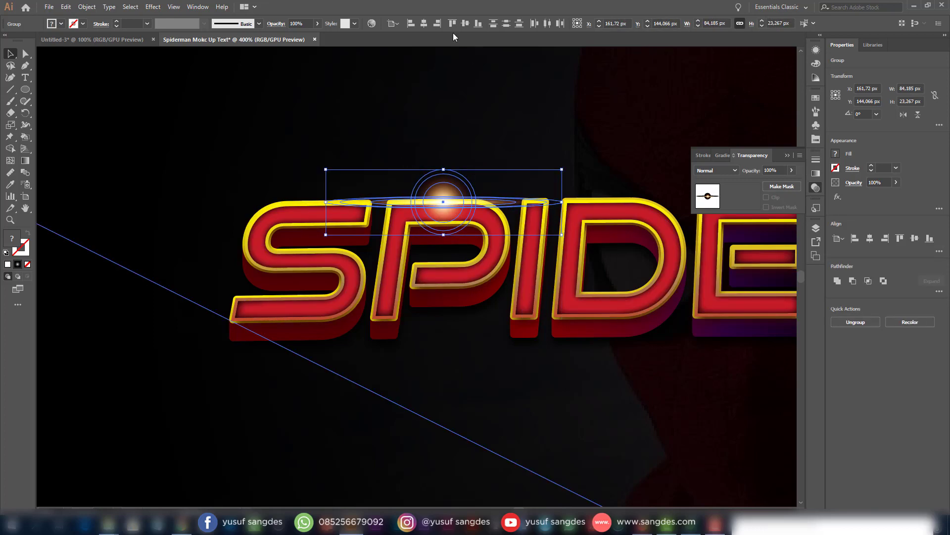
left_click(397, 26)
left_click(424, 33)
left_click(521, 148)
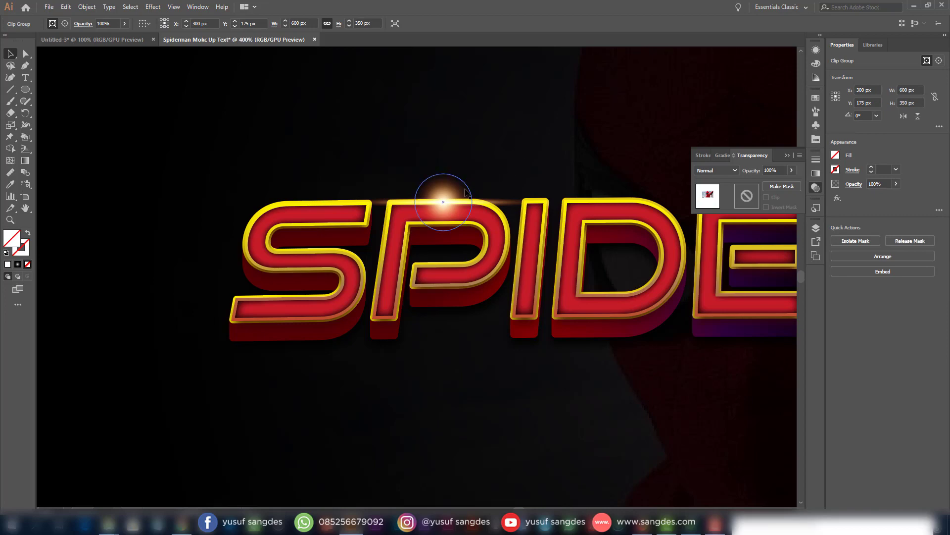
left_click(466, 192)
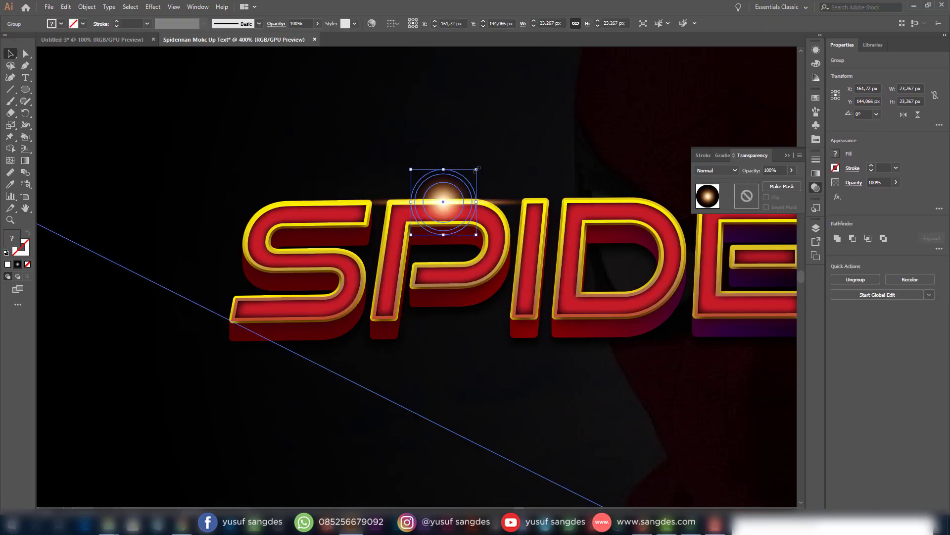
mouse_move(476, 169)
left_mouse_down()
mouse_move(490, 167)
mouse_move(469, 177)
left_mouse_up()
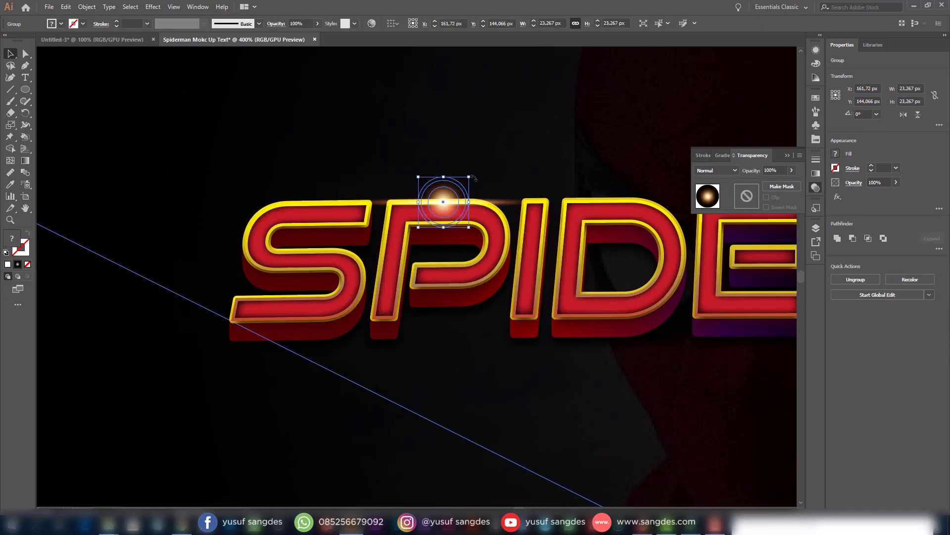
- Group the glow with its streak and place a copy rotated to about 264.7° along the left edge of the D
left_click(492, 201, "shift")
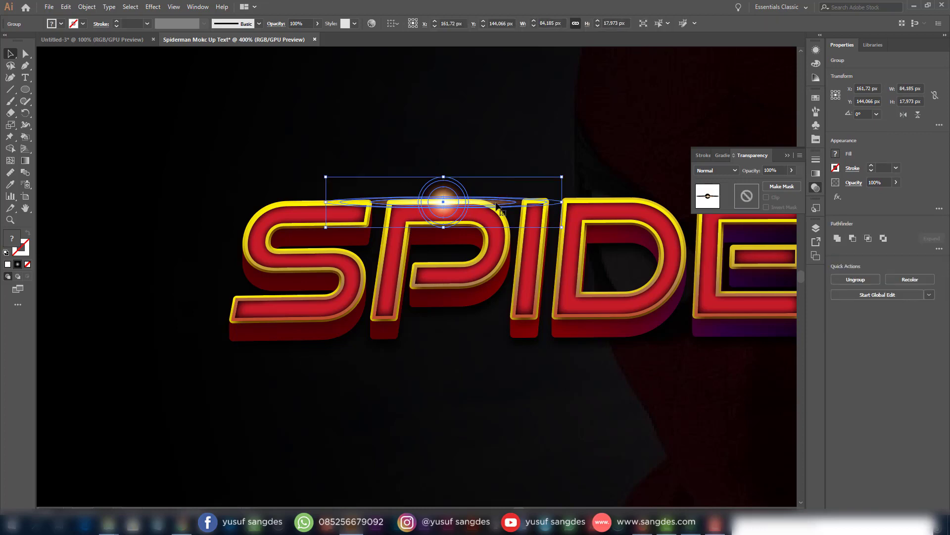
left_click_drag(496, 204, 692, 244)
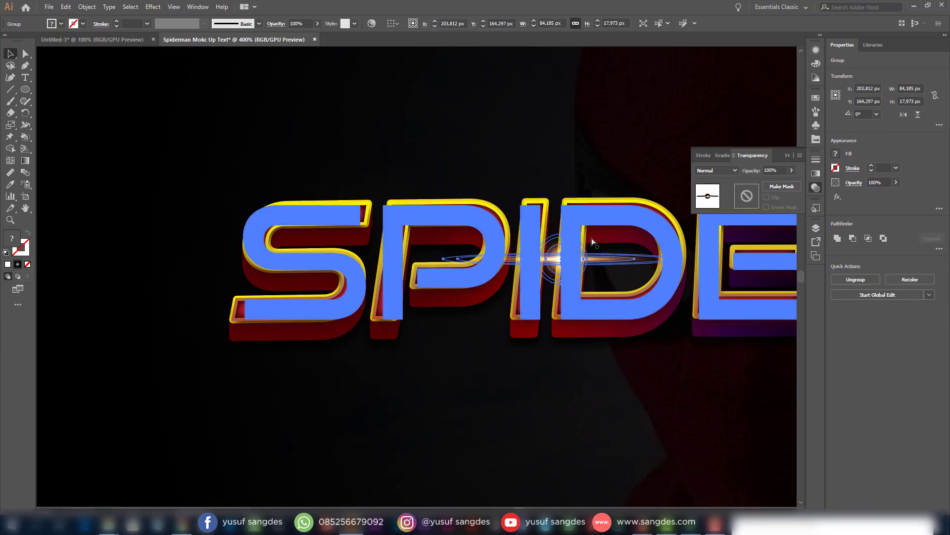
left_click_drag(593, 241, 574, 396)
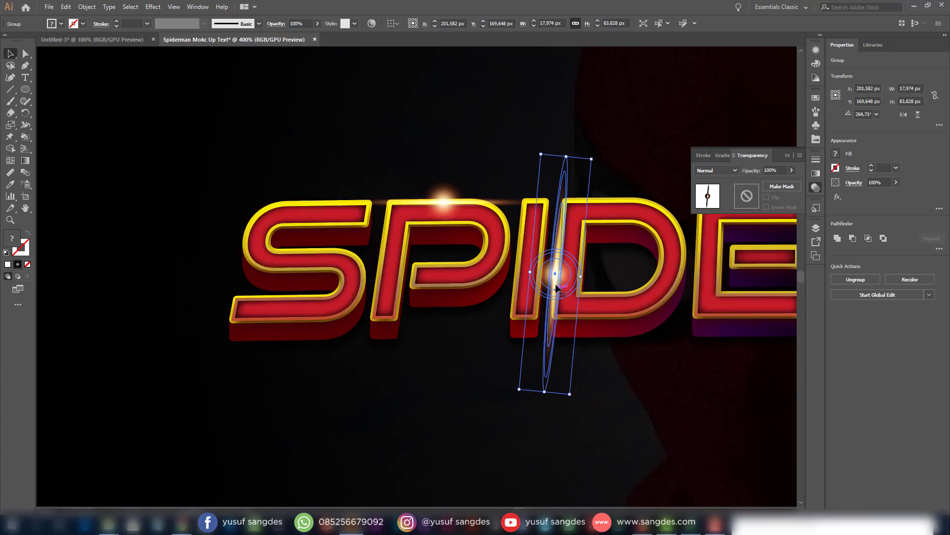
left_click_drag(555, 277, 559, 261)
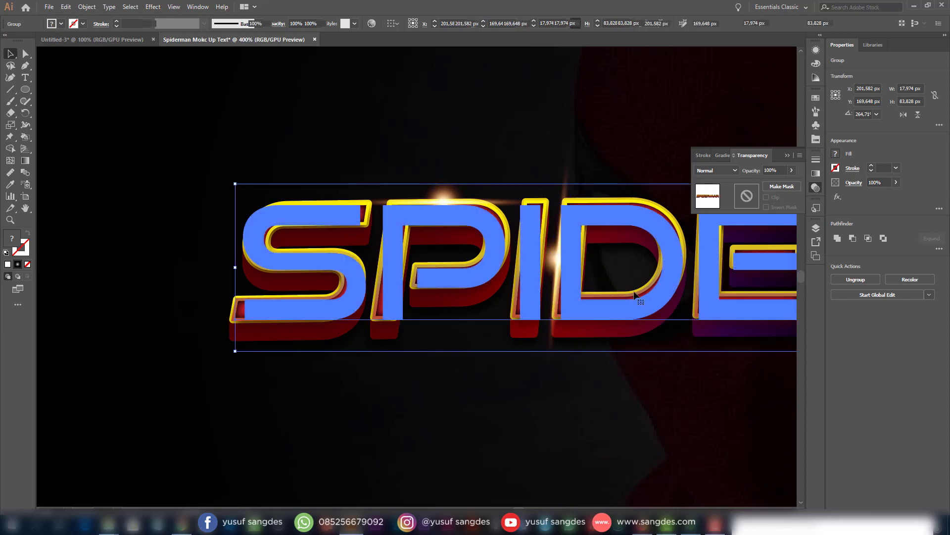
- Scale the upright flare down to about 15 × 68 px and reposition it on the left edge of the D
left_click(639, 298)
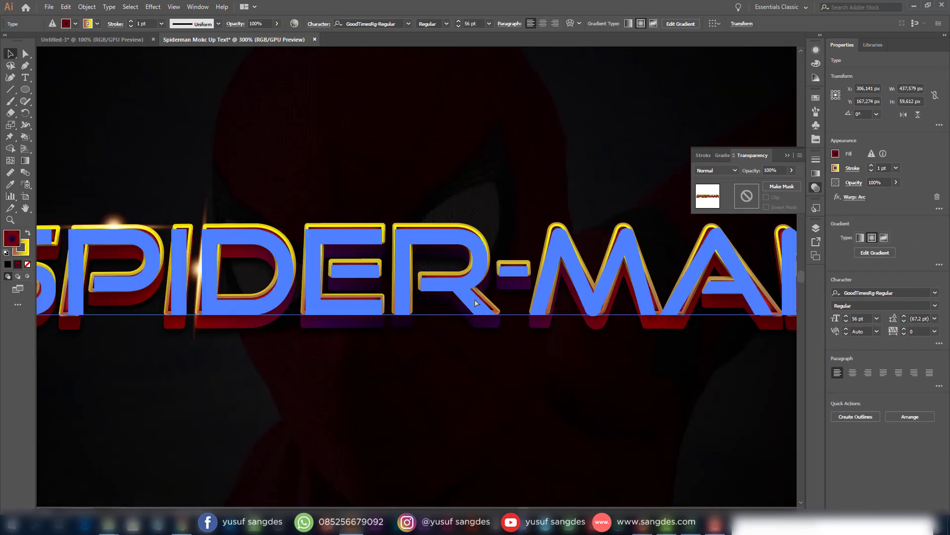
key("ctrl+minus")
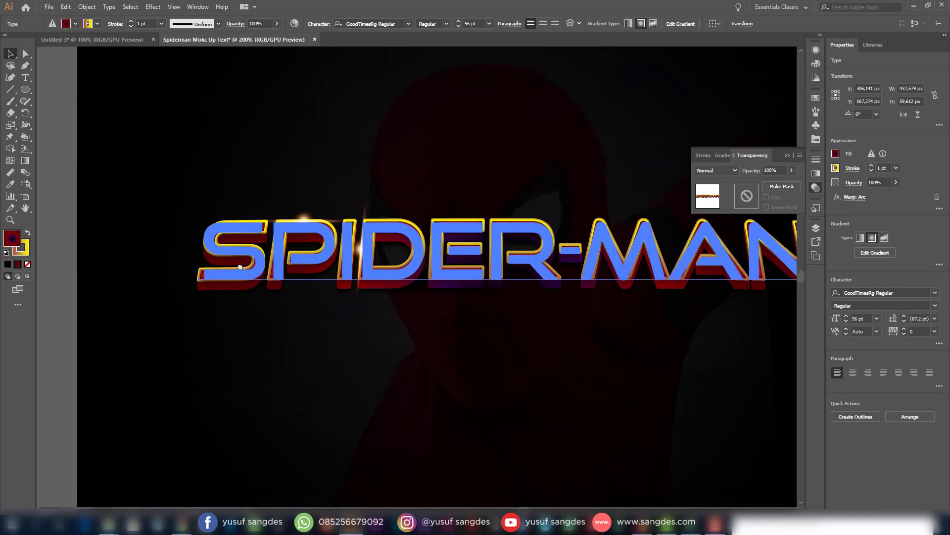
left_click(68, 249)
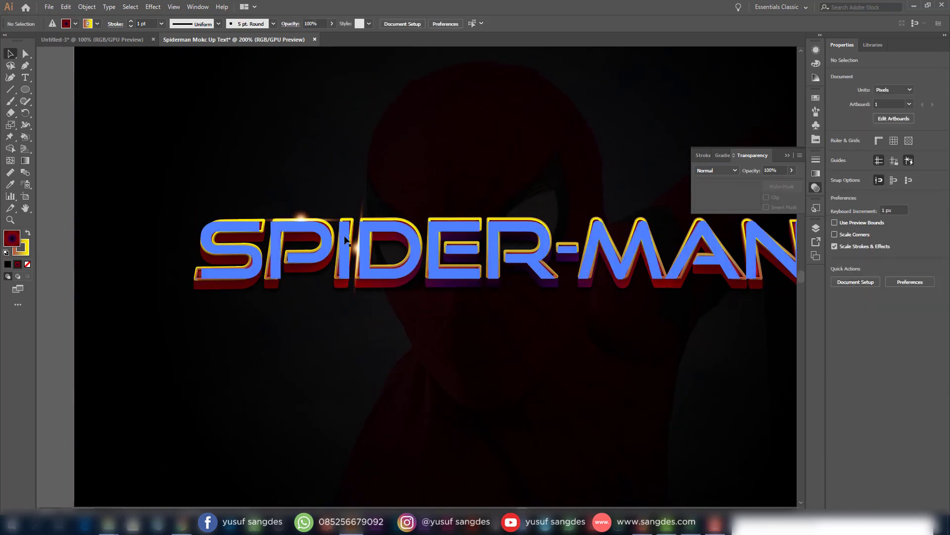
left_click(361, 246)
left_click_drag(378, 189, 370, 209)
left_click_drag(356, 257, 362, 248)
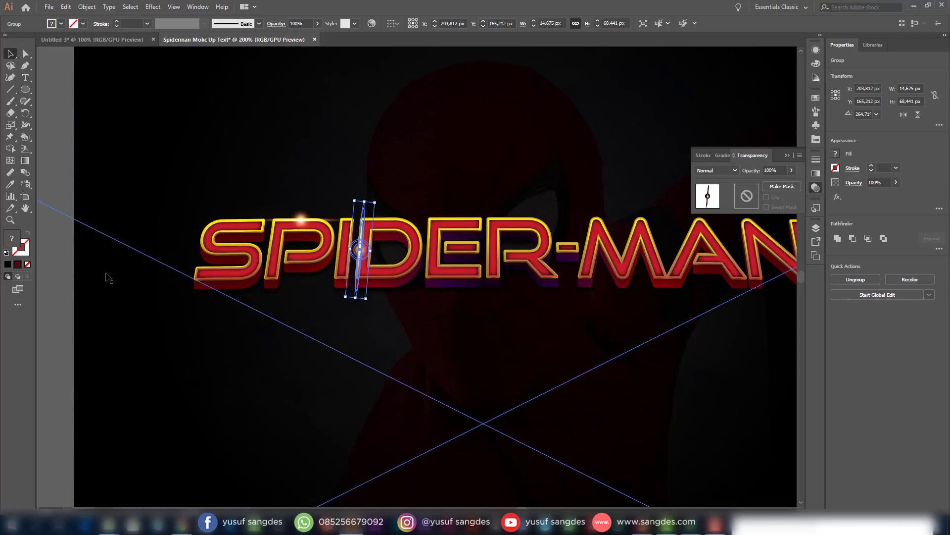
- Nudge the horizontal flare on top of the P up by 2 px
left_click(67, 272)
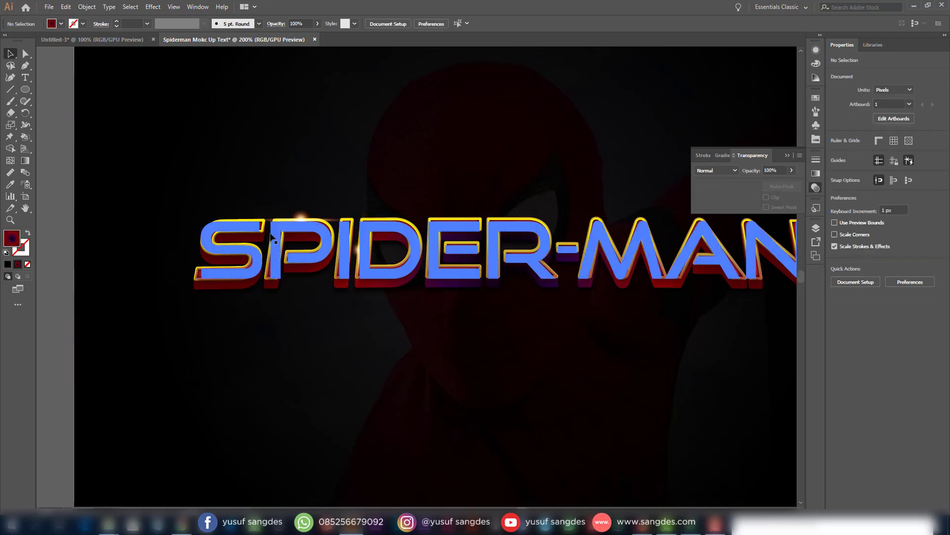
left_click(310, 218)
key("Up")
key("Up")
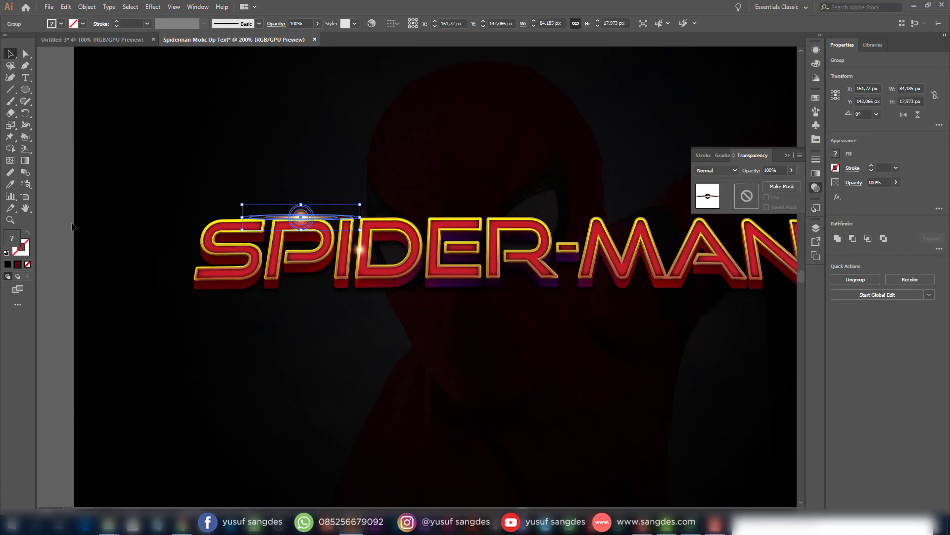
- Place a copy of the D's upright flare on the A of MAN, rotated to about 306.7° along its diagonal stroke
left_click(53, 226)
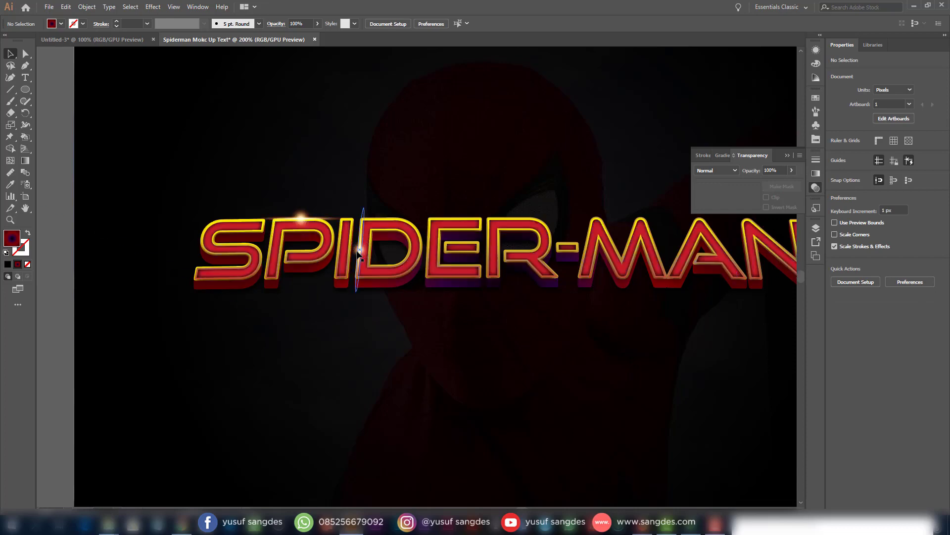
left_click(701, 272)
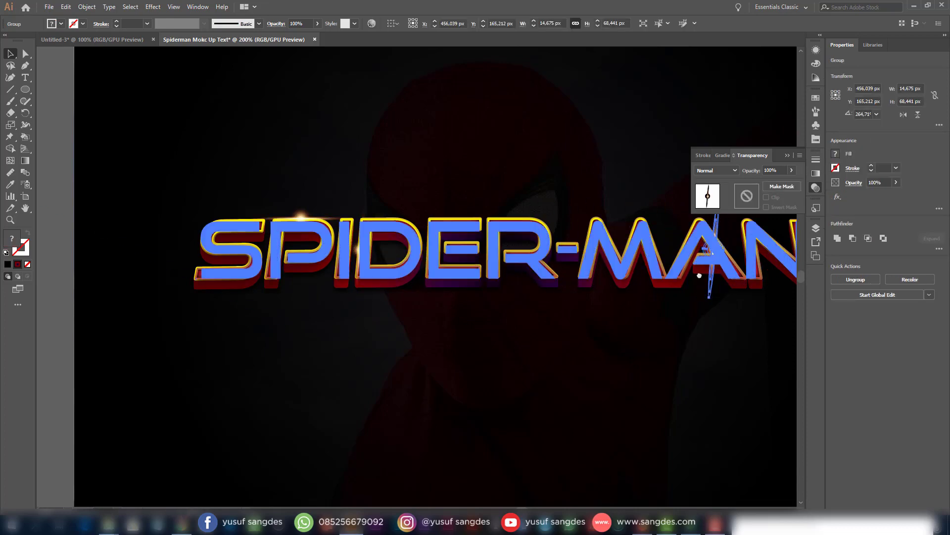
scroll(700, 275, "right", 3)
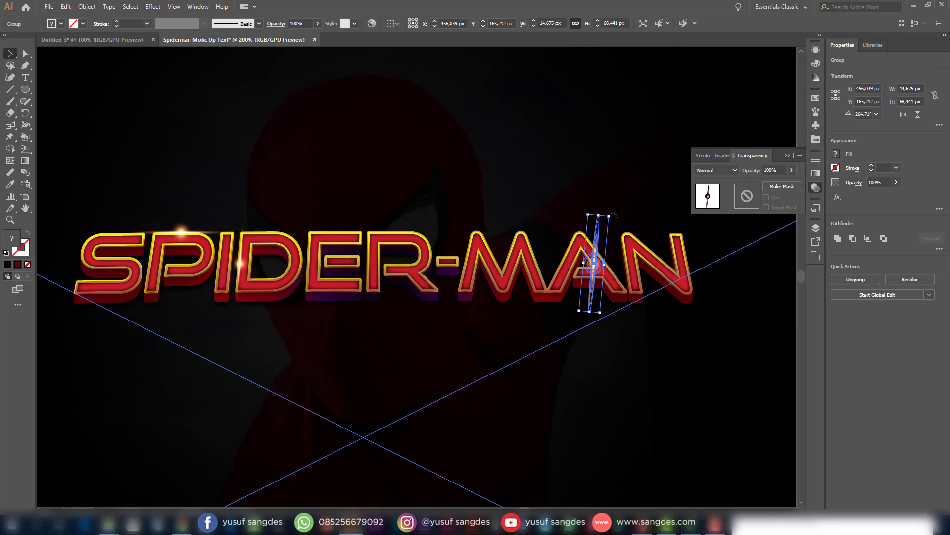
left_click_drag(614, 215, 574, 204)
left_click_drag(599, 261, 609, 257)
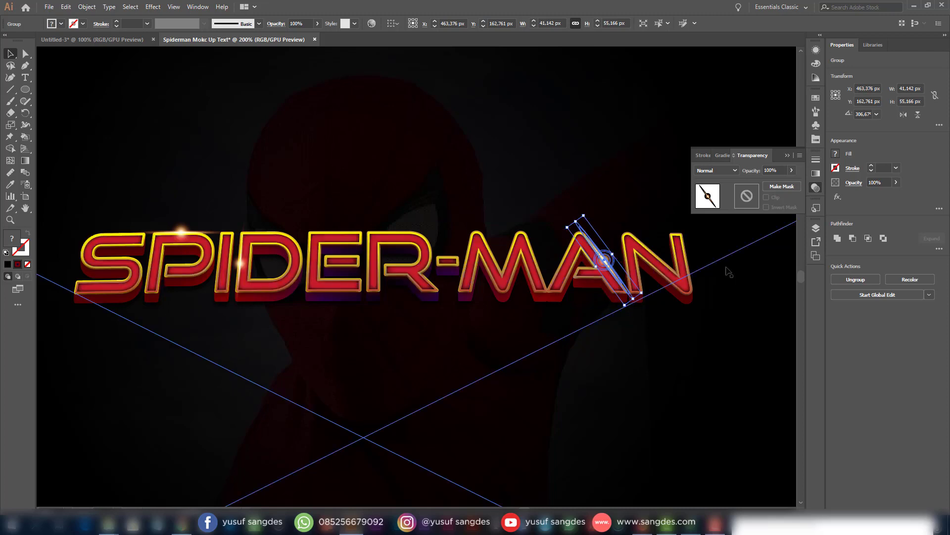
key("Left")
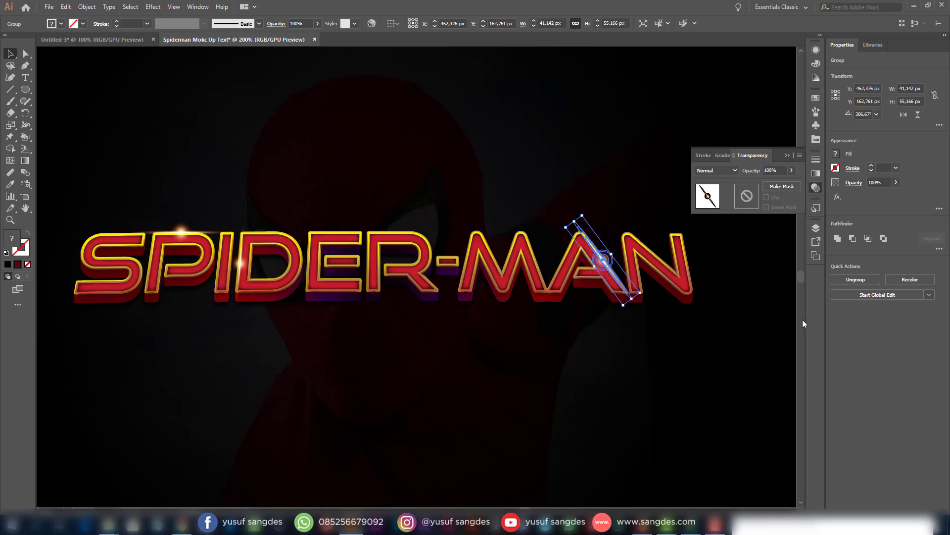
scroll(735, 308, "right", 5)
left_click(763, 304)
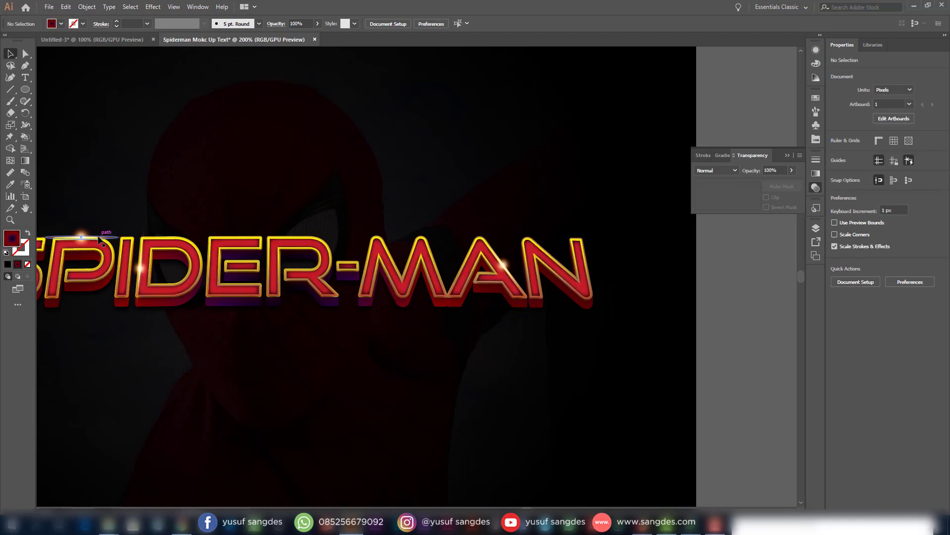
- Place a copy of the P's horizontal flare on the middle bar of the E, at about X 280.3, Y 160.7 px
left_click_drag(145, 247, 289, 267)
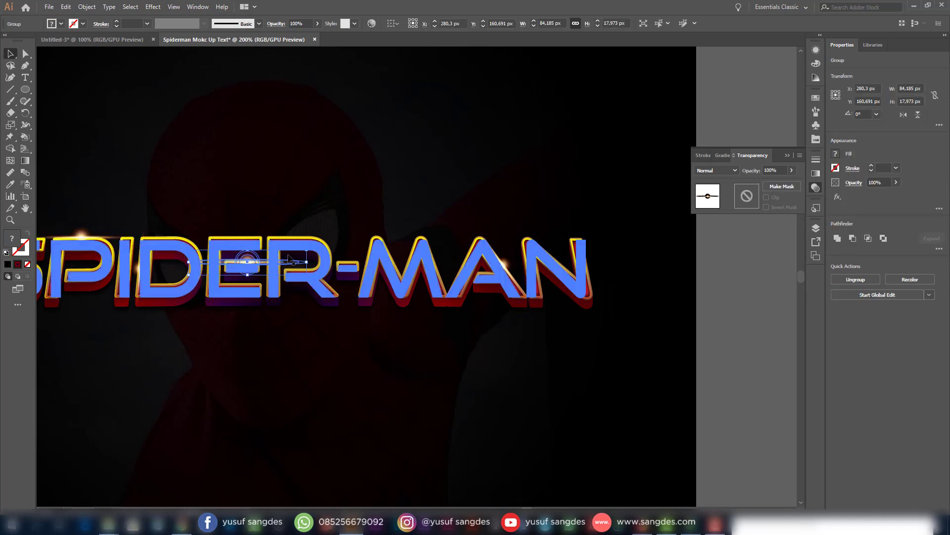
left_click(717, 313)
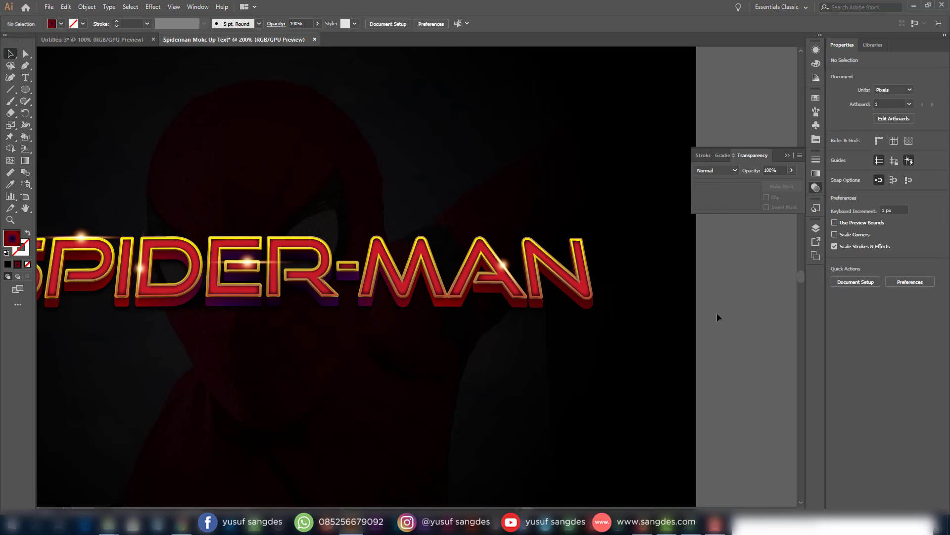
left_click(247, 261)
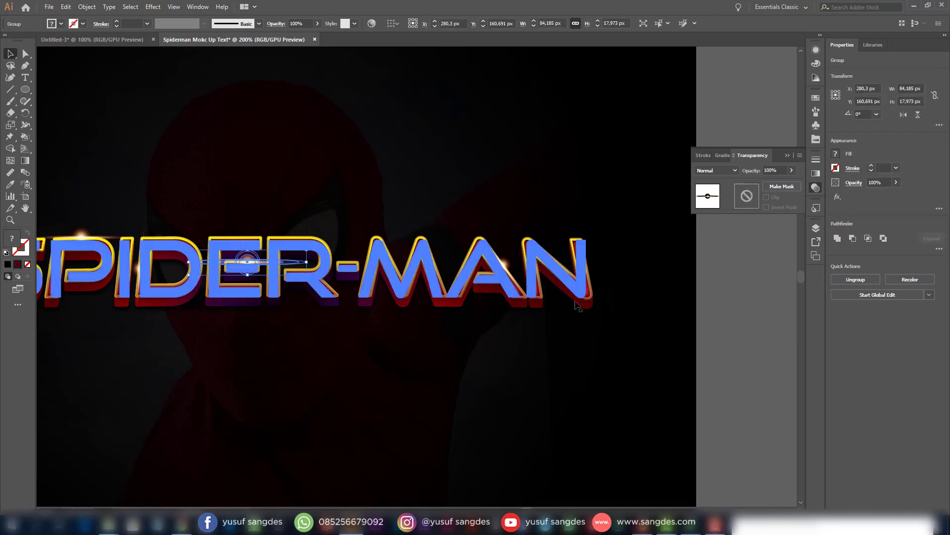
left_click(738, 332)
key("ctrl+minus")
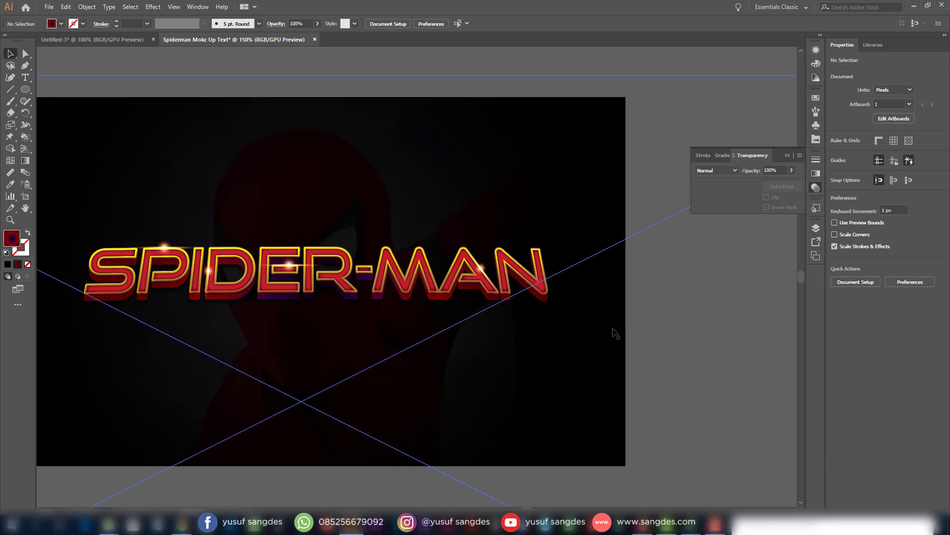
left_click_drag(547, 303, 638, 282)
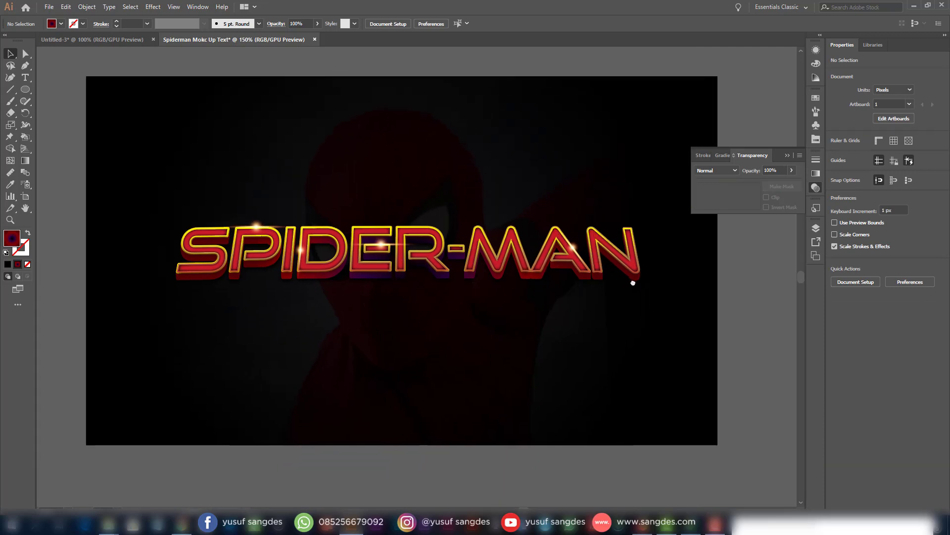
left_click(788, 155)
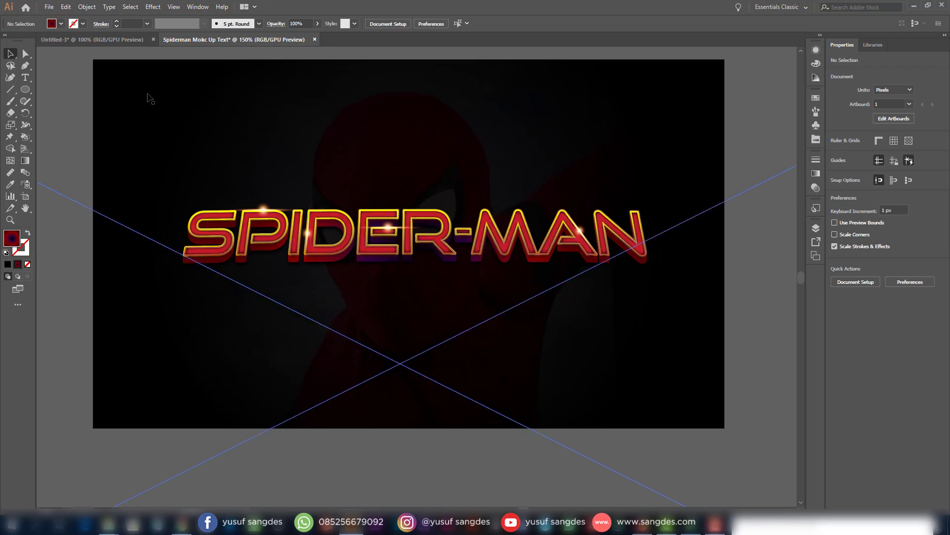
- Copy the Sangdes Studios and Far From Home lettering from the Untitled-3 document into the mockup, placing it above and below the SPIDER-MAN title
left_click(102, 39)
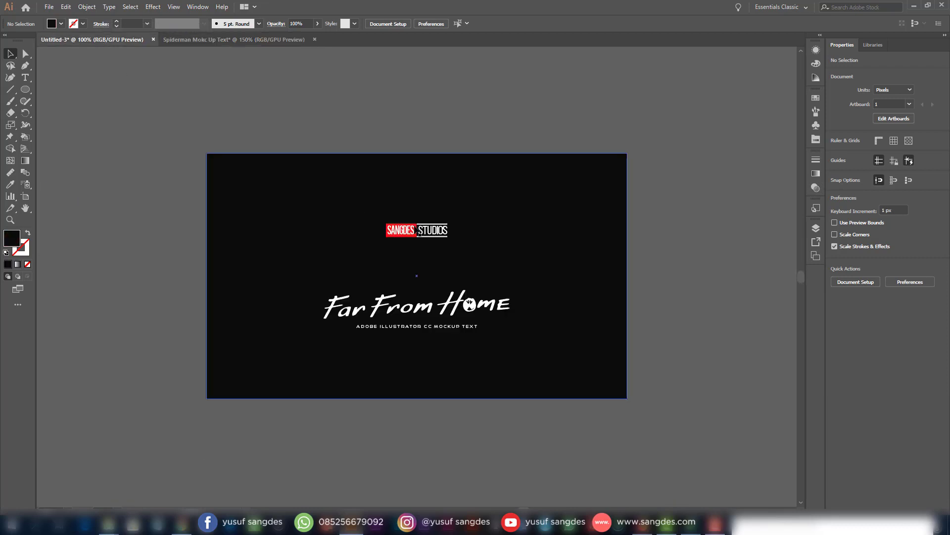
left_click_drag(308, 257, 580, 349)
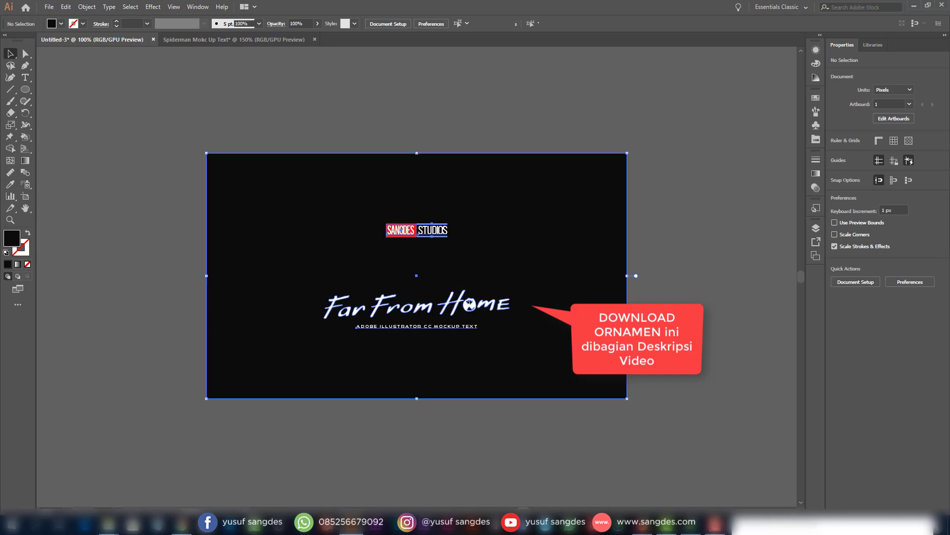
left_click(519, 276, "shift")
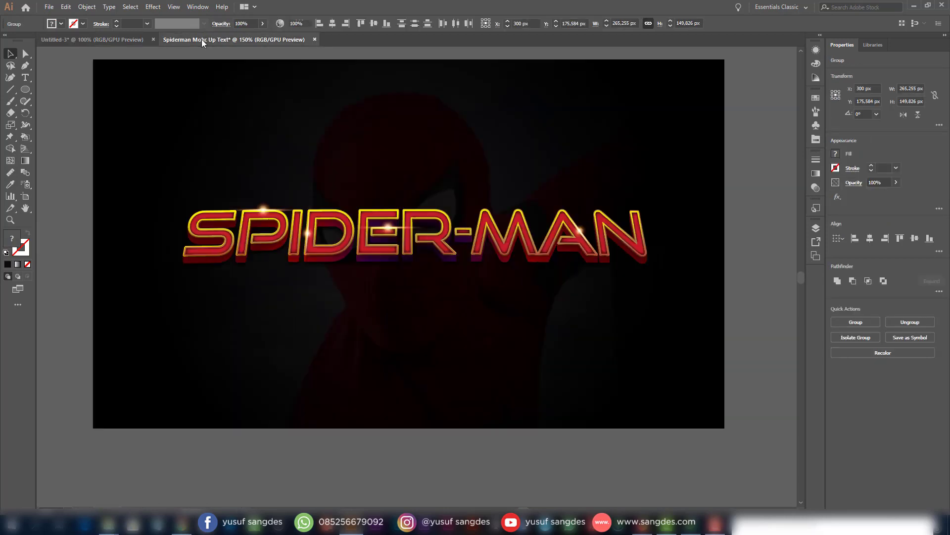
left_click(204, 40)
key("ctrl+v")
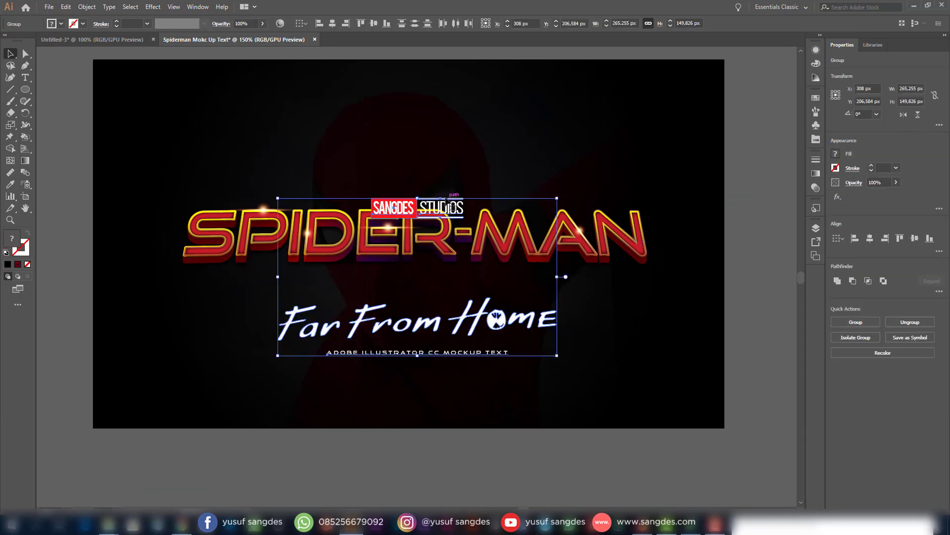
left_click_drag(453, 209, 440, 191)
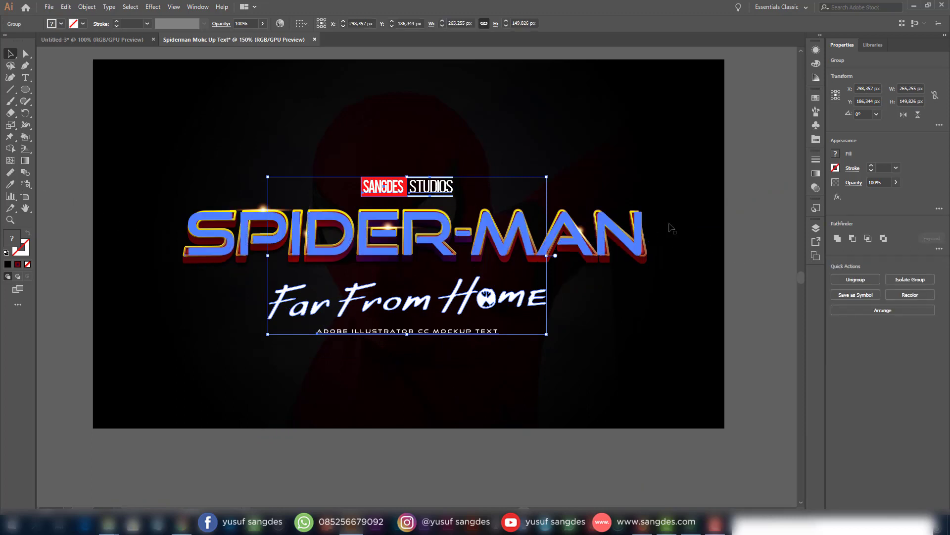
left_click(73, 91)
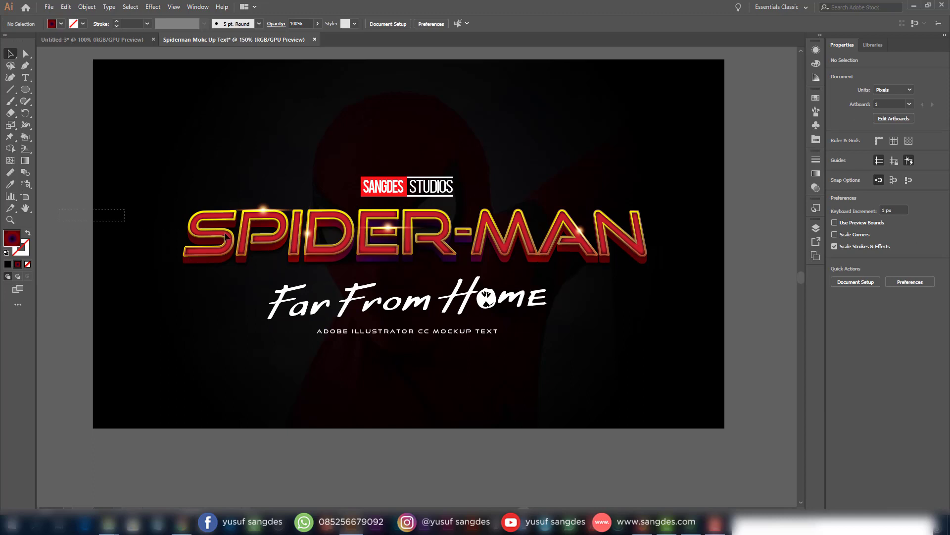
- Shift the pasted lettering group horizontally to about X 301.7 px to center it on the SPIDER-MAN title
left_click_drag(225, 238, 367, 243)
left_click(449, 197)
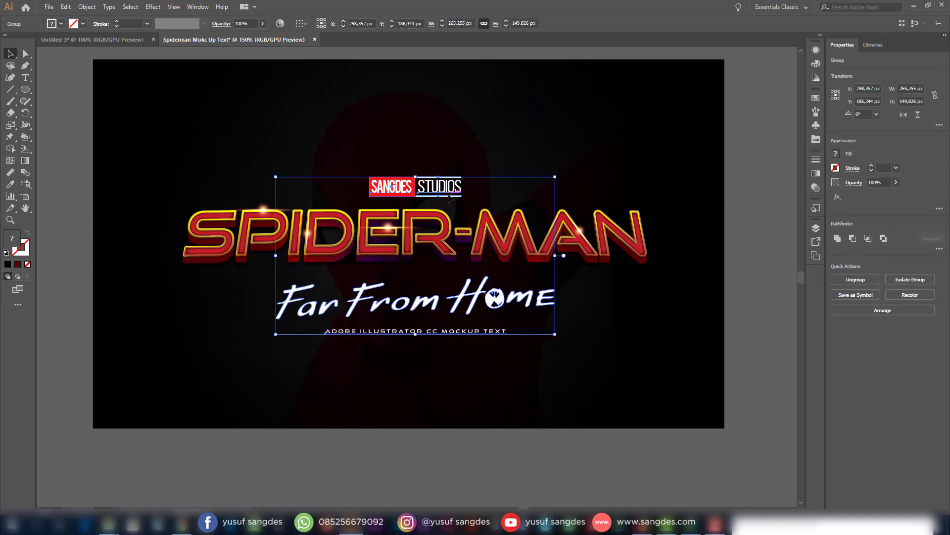
left_click_drag(451, 197, 446, 197)
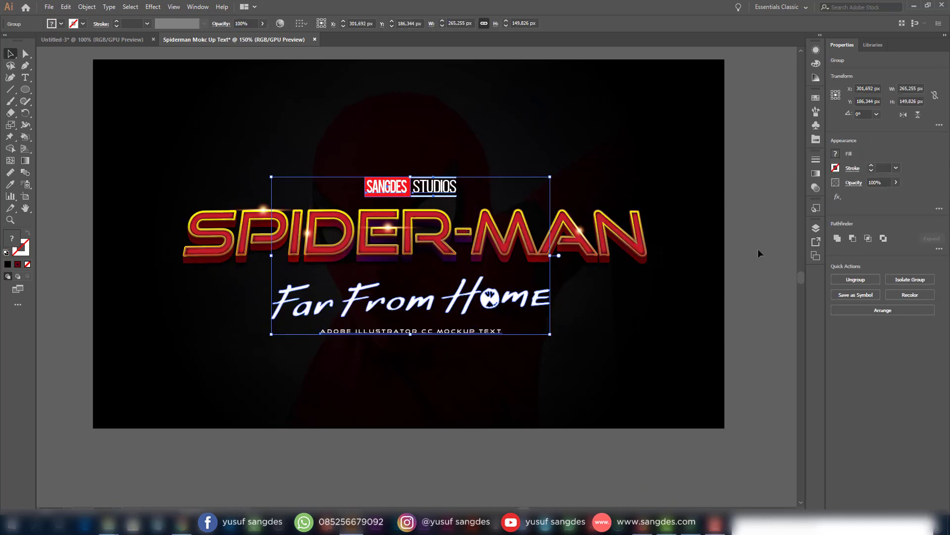
left_click(758, 250)
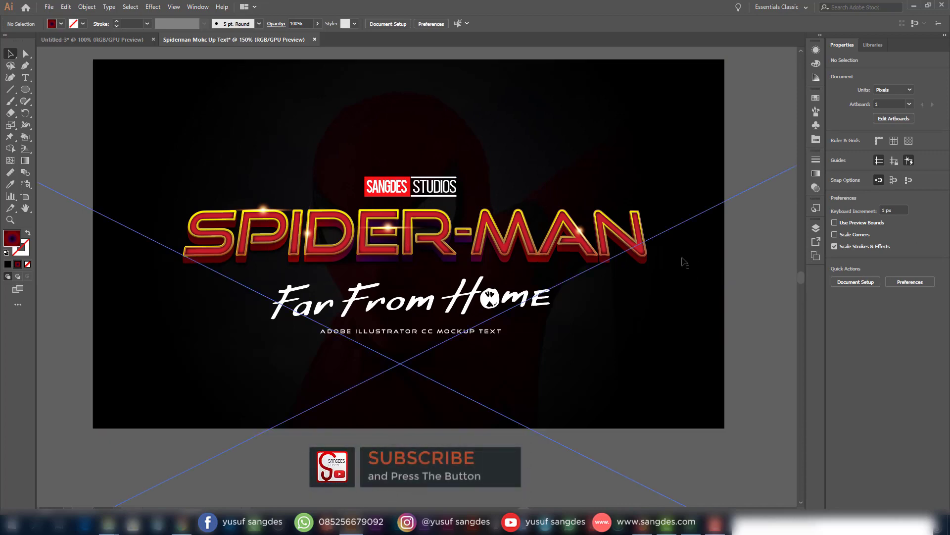
- Save the SPIDER-MAN text's appearance as a new graphic style
left_click(196, 8)
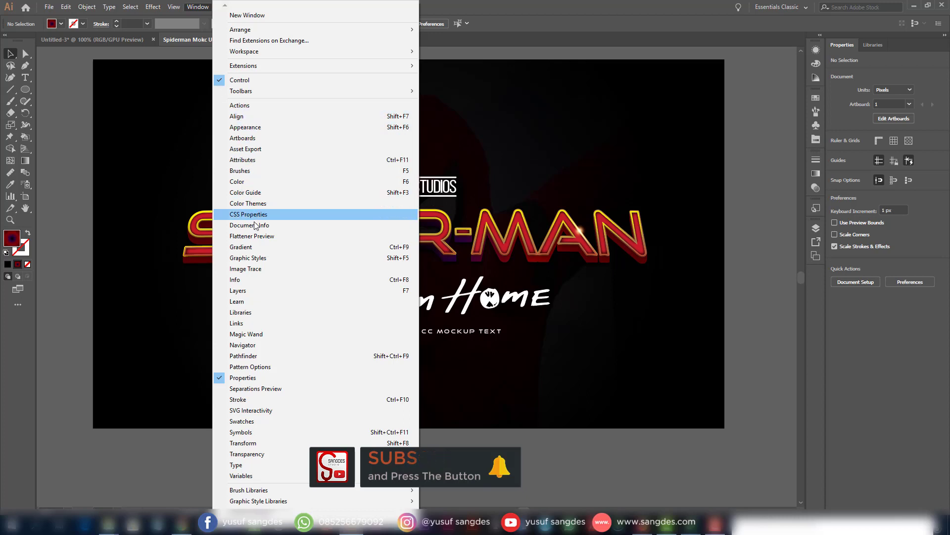
left_click(256, 261)
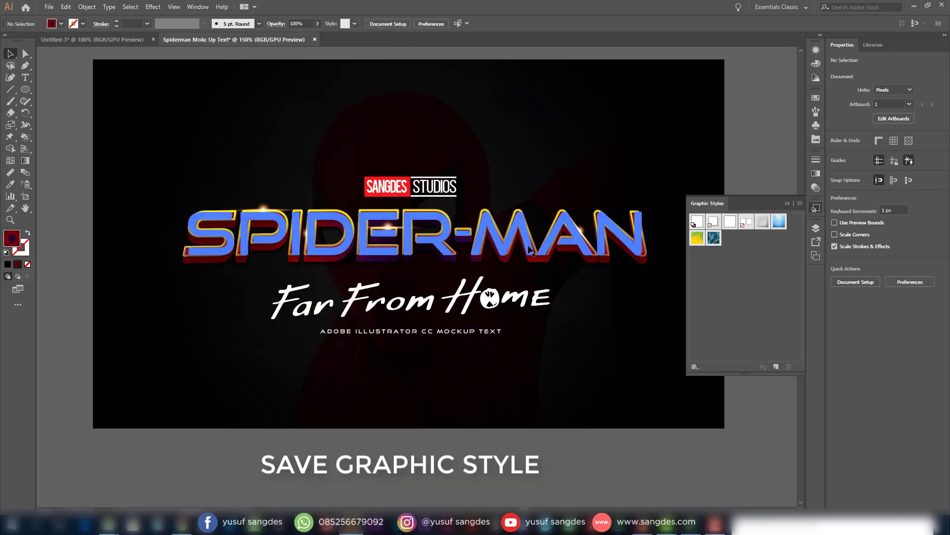
left_click(530, 249)
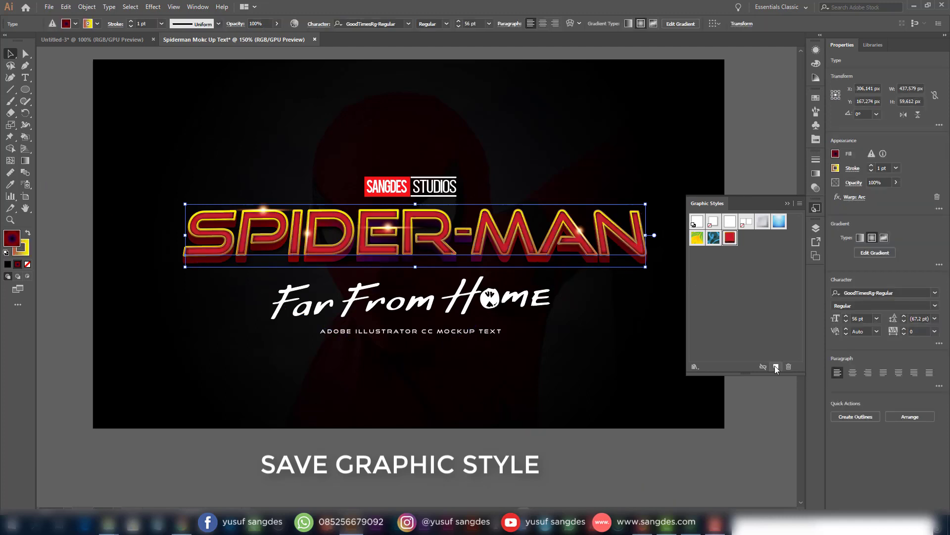
left_click(766, 406)
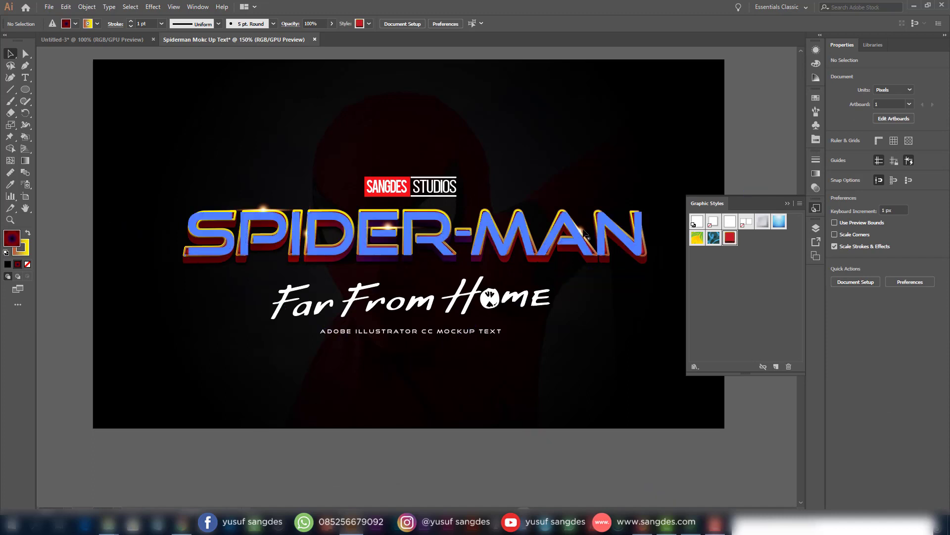
- Create a new text line below the artboard reading SUPER-MAN
scroll(544, 161, "down", 3)
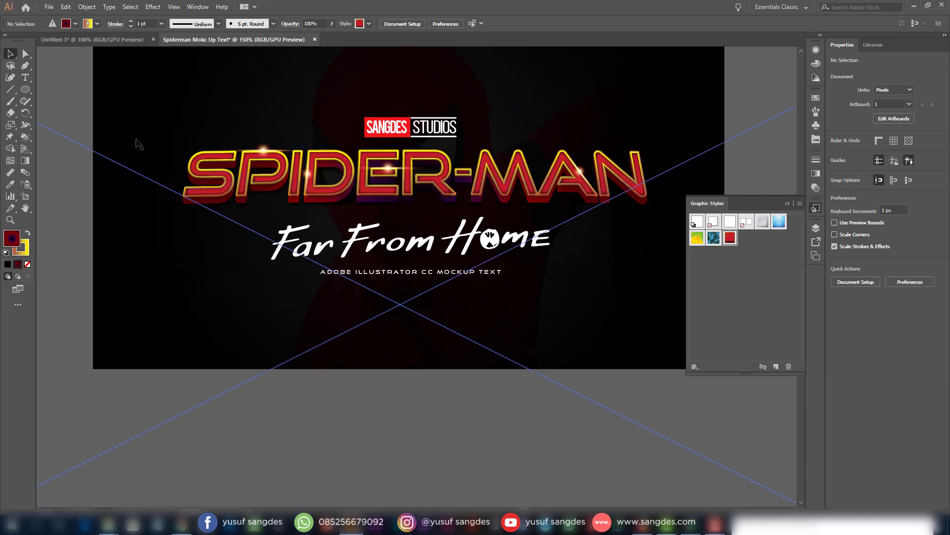
left_click(25, 77)
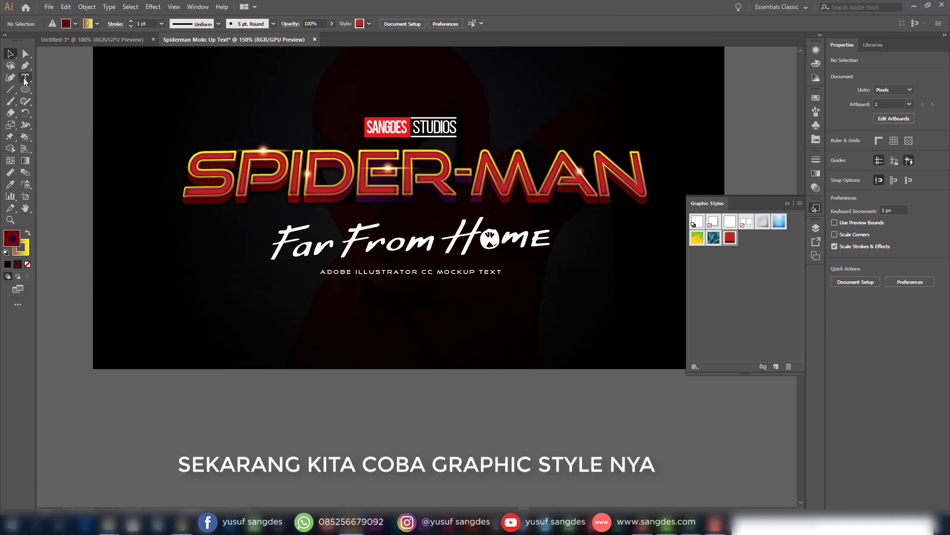
left_click(233, 405)
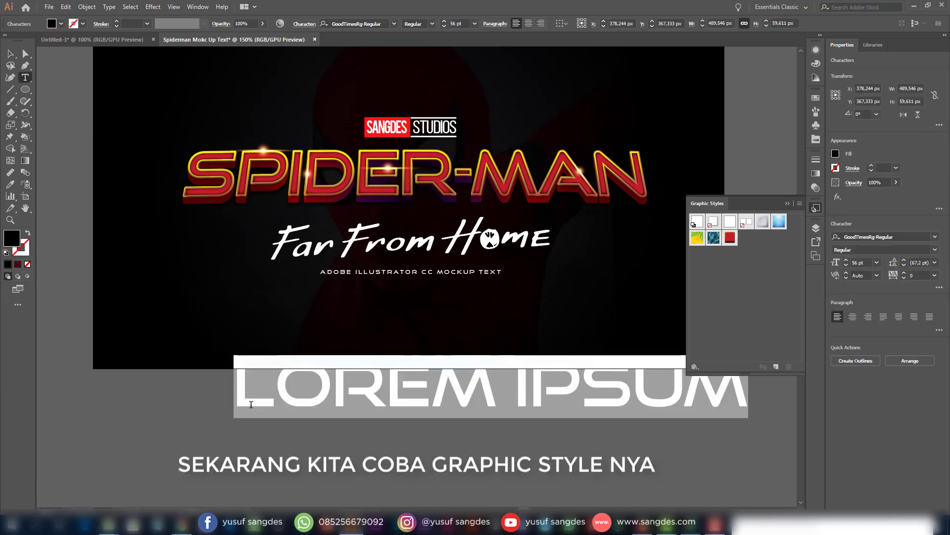
left_click(251, 404)
key("Escape")
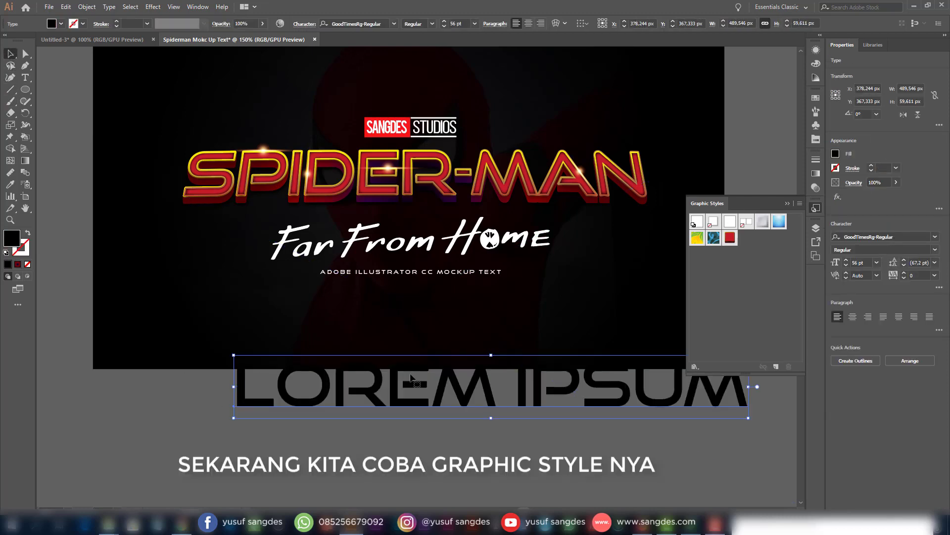
left_click_drag(424, 391, 353, 415)
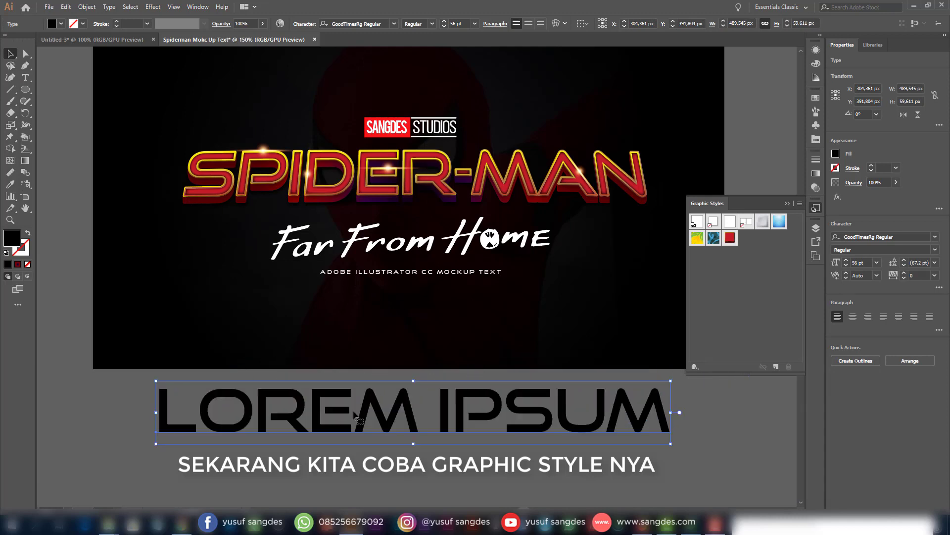
double_click(340, 411)
key("ctrl+a")
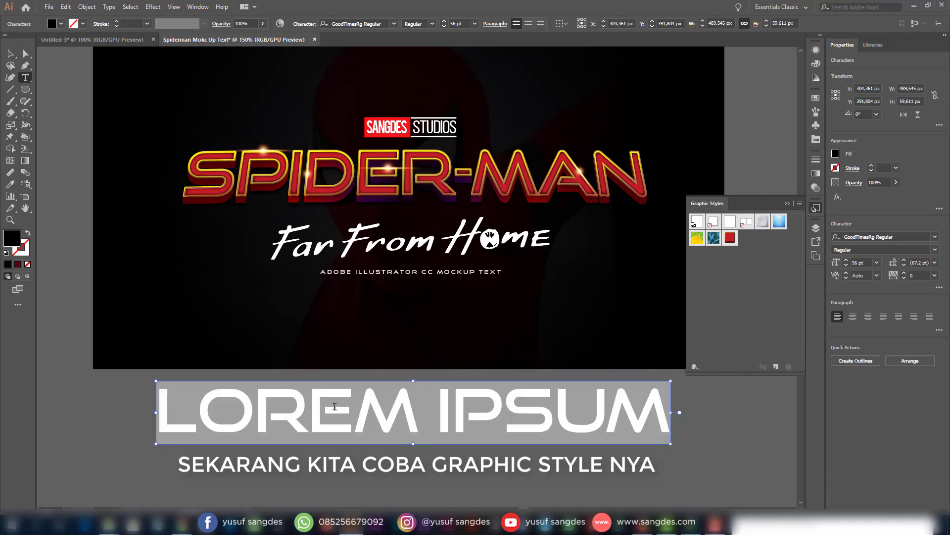
type("SUPER")
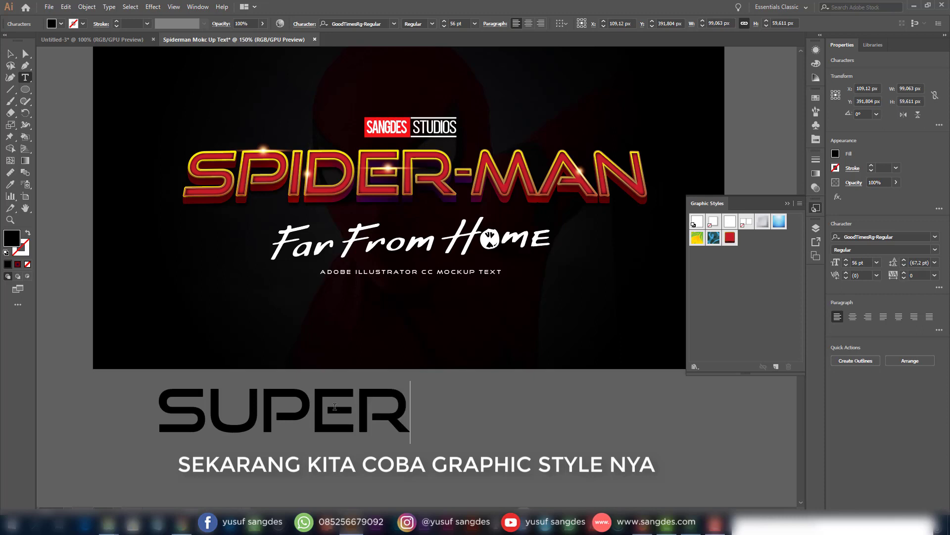
type("-MAN")
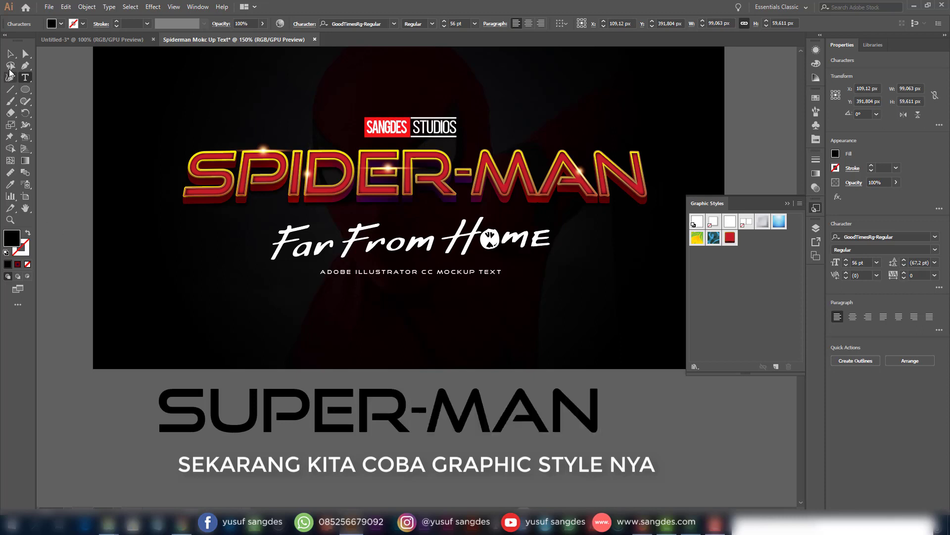
- Center the SUPER-MAN text beneath the artboard and apply the newly saved red graphic style to it
left_click(10, 54)
left_click_drag(453, 408, 483, 408)
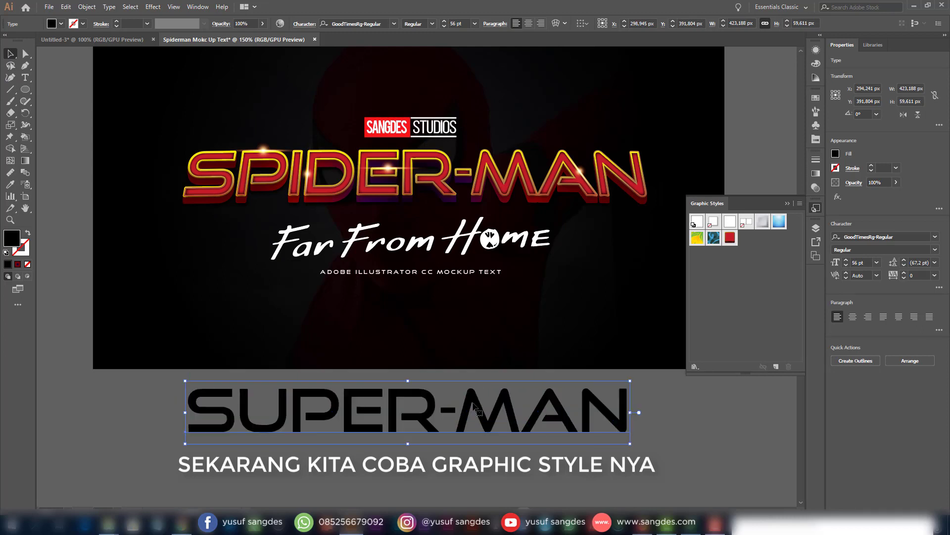
left_click(730, 238)
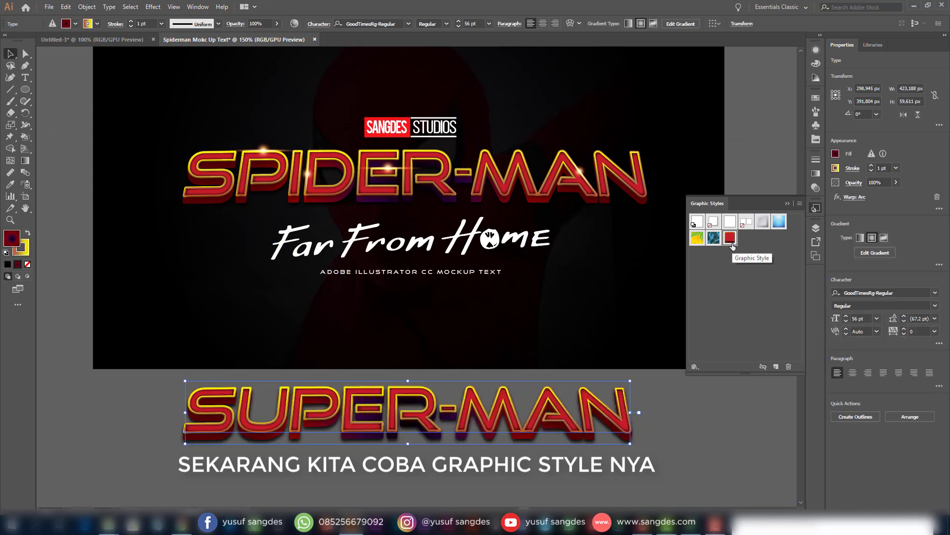
- Duplicate the styled SUPER-MAN text straight down, placing the copy about 90 px below the original
left_click(723, 410)
scroll(720, 412, "down", 3)
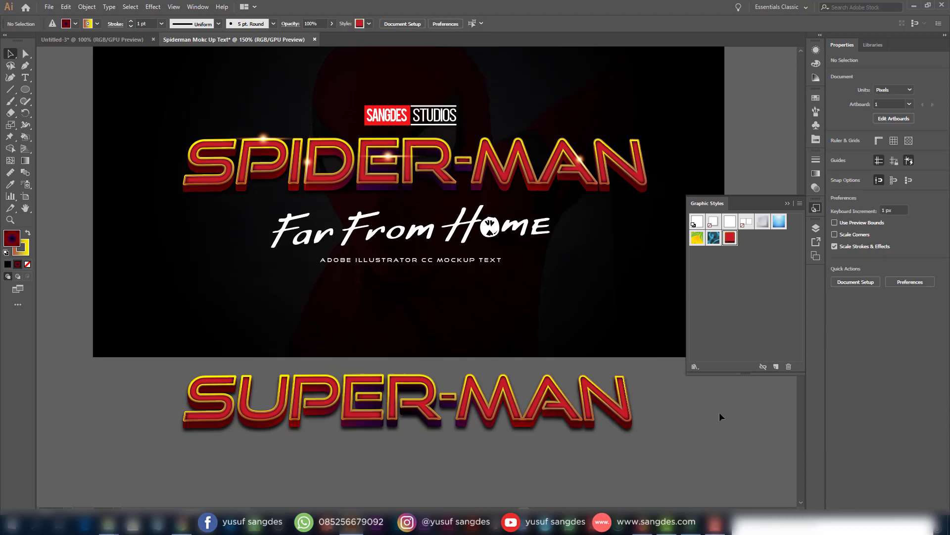
scroll(613, 359, "down", 2)
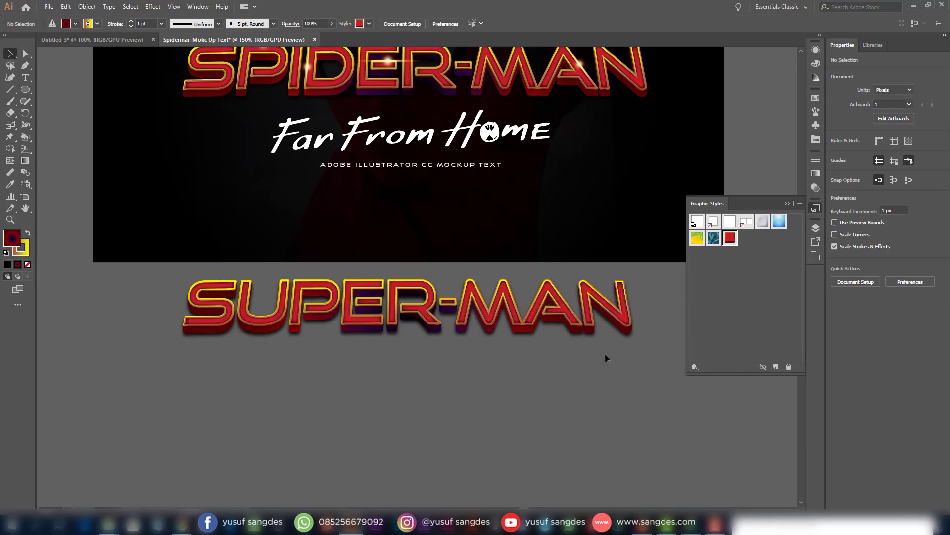
left_click_drag(511, 312, 542, 404)
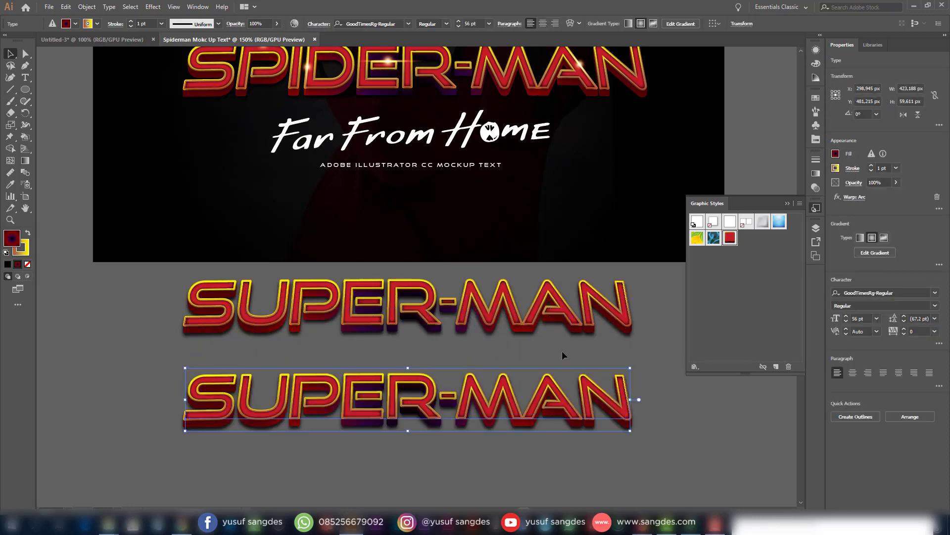
- Change the lower SUPER-MAN copy's font to Bebas, enlarge it to about 405 px wide, and nudge it into place under the original
left_click(381, 23)
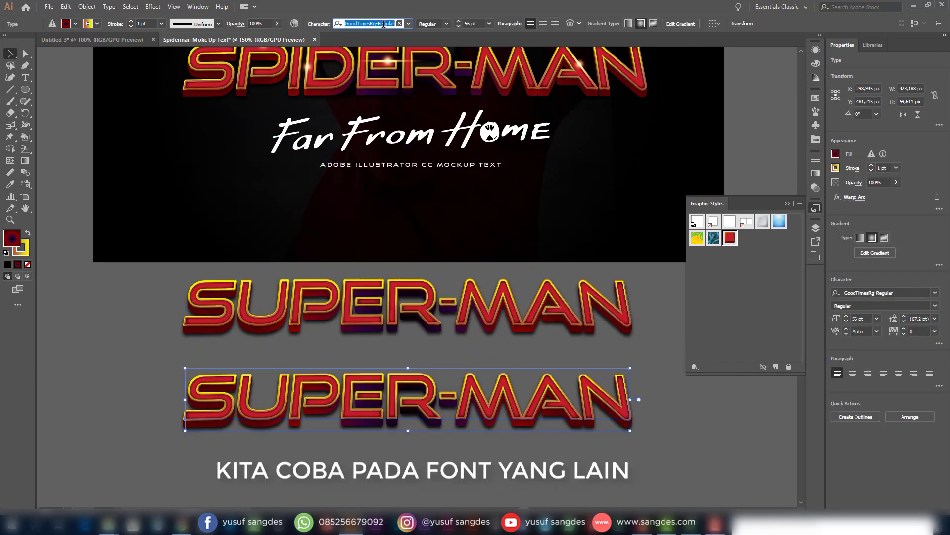
left_click(408, 23)
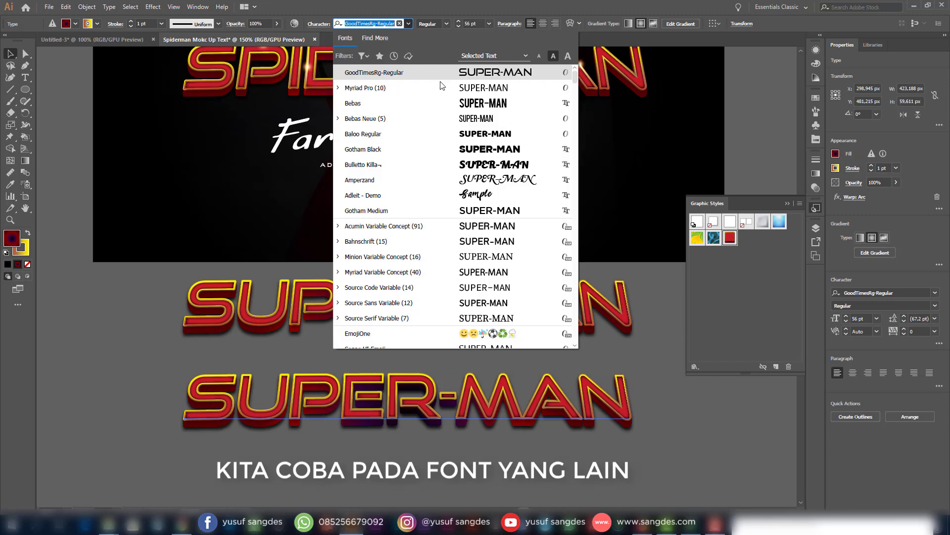
left_click(473, 105)
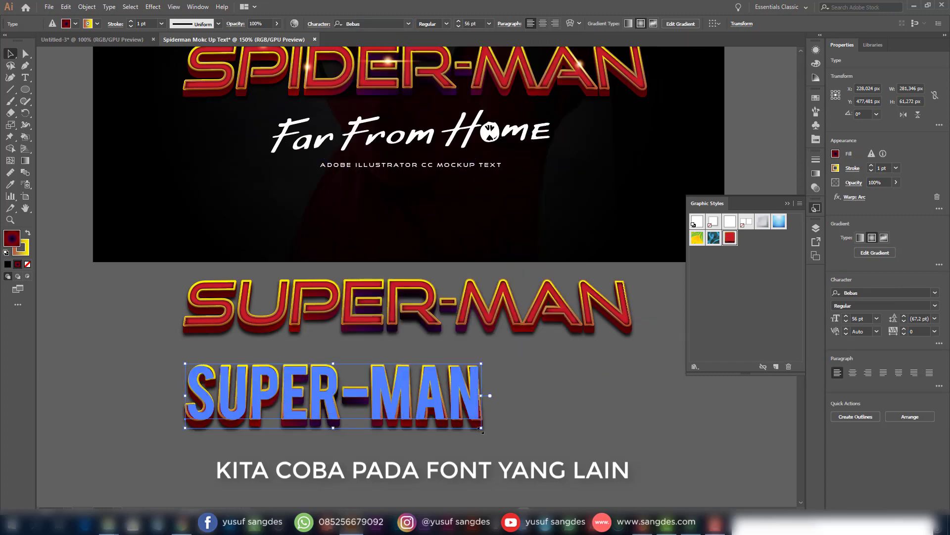
left_click_drag(483, 425, 612, 465)
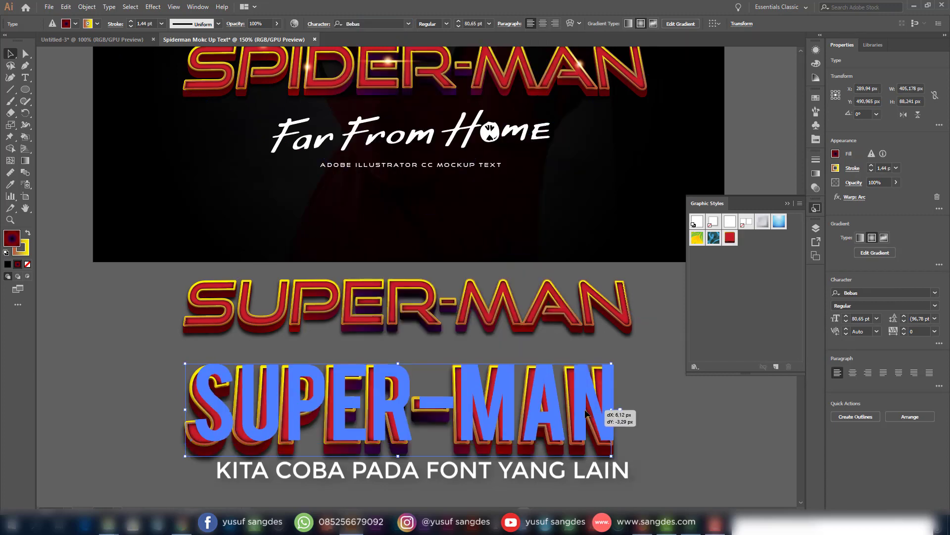
left_click(650, 416)
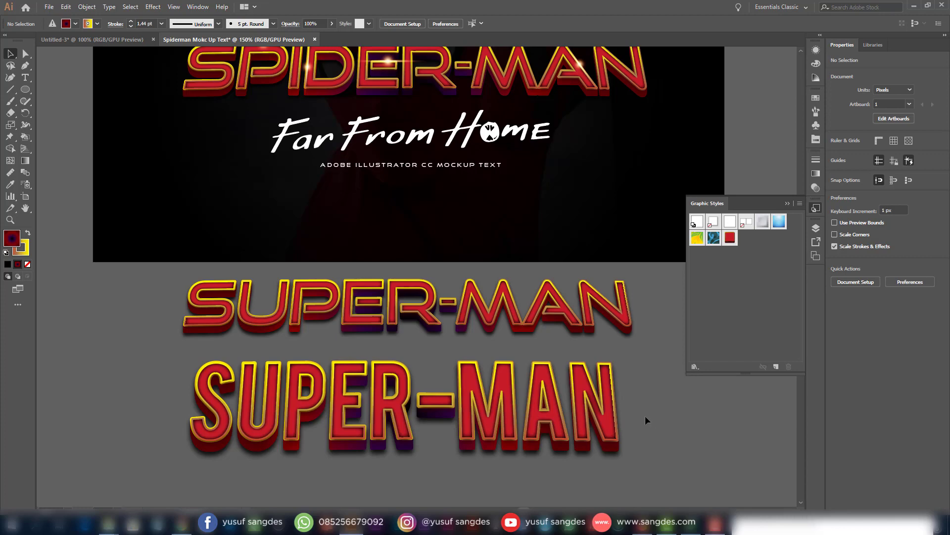
- Delete both SUPER-MAN test texts below the artboard
key("ctrl+minus")
scroll(603, 408, "up", 2)
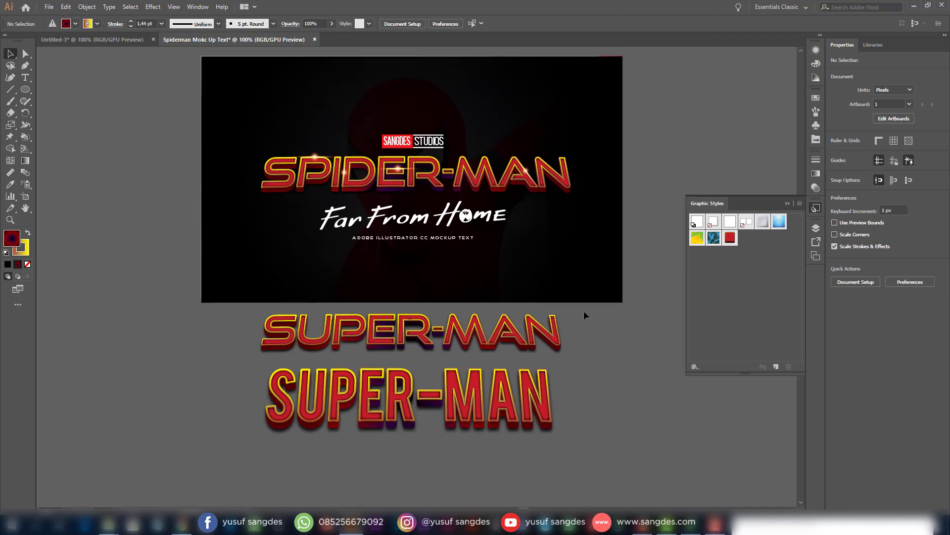
left_click(270, 428)
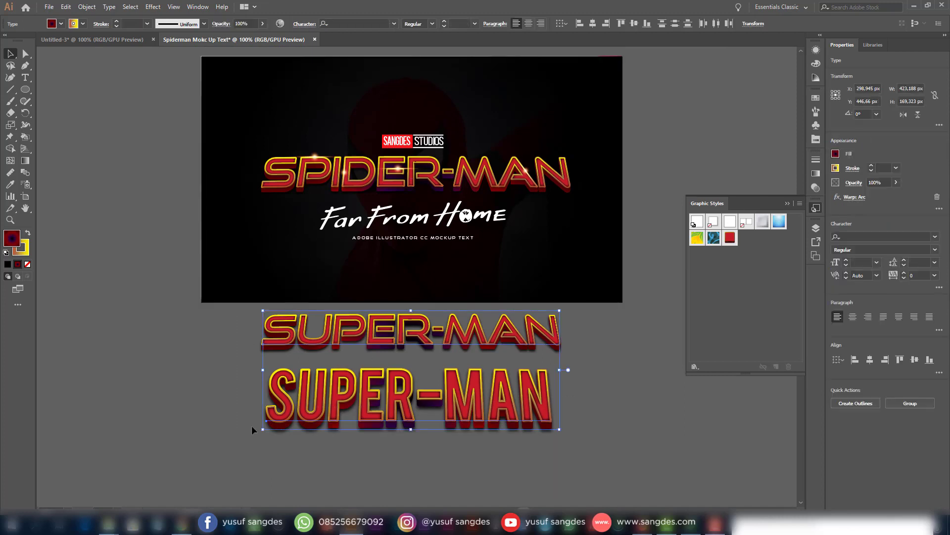
key("Delete")
- Collapse the Graphic Styles panel so the finished SPIDER-MAN artboard can be seen unobstructed
key("ctrl+plus")
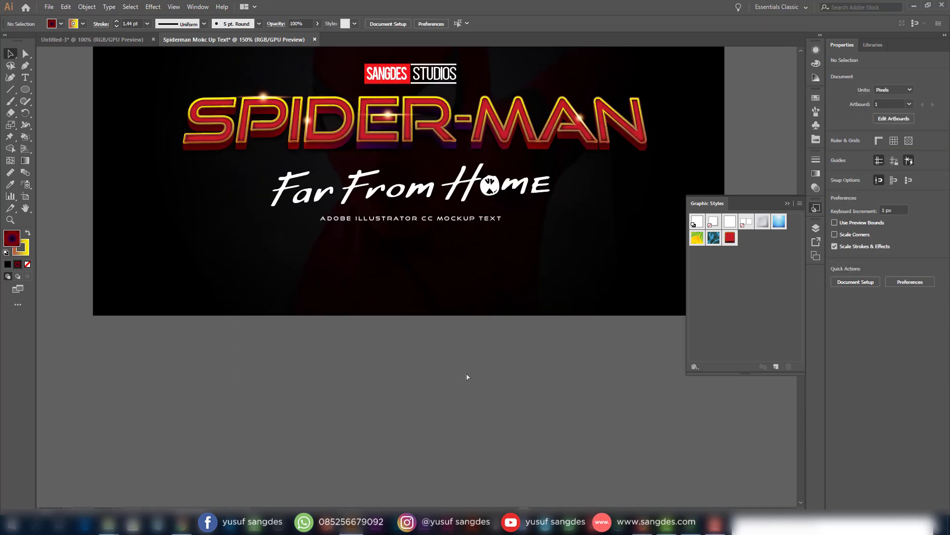
scroll(467, 376, "up", 4)
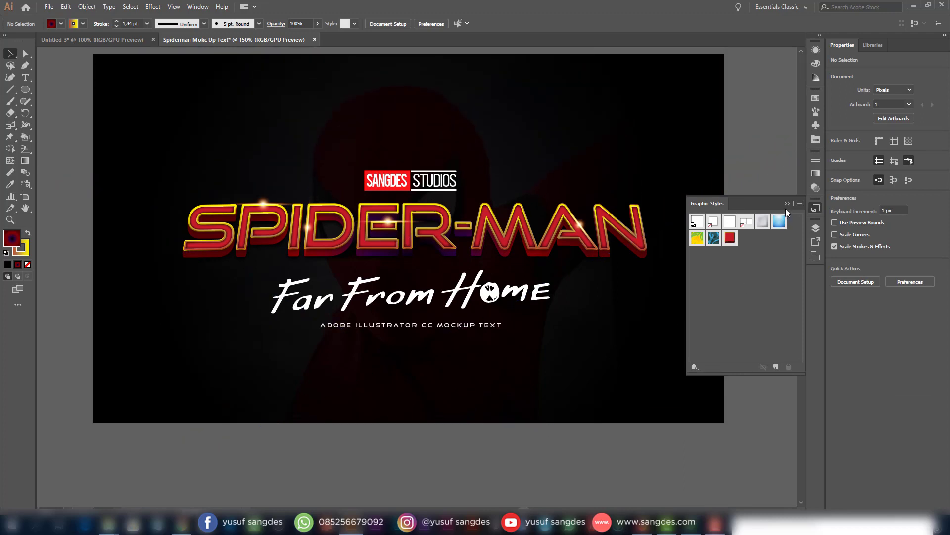
left_click(788, 203)
scroll(732, 221, "up", 1)
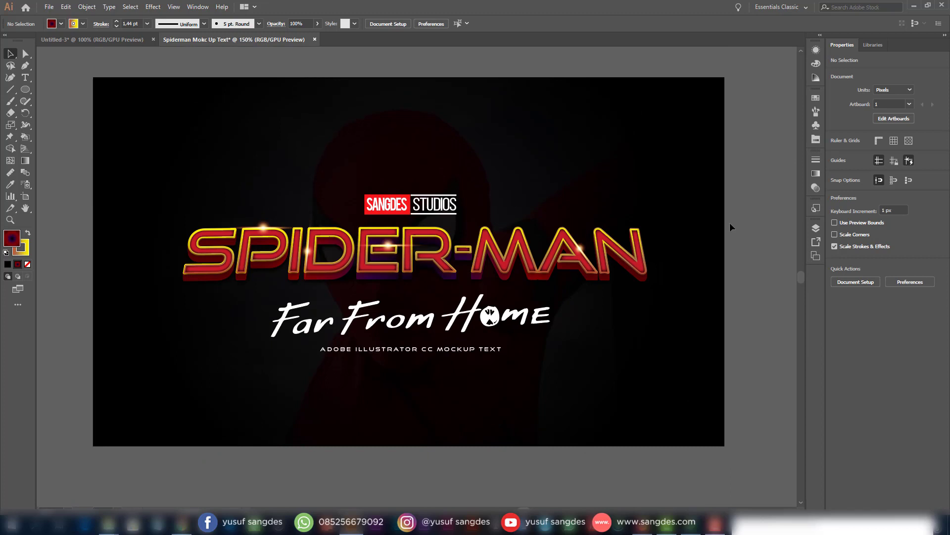